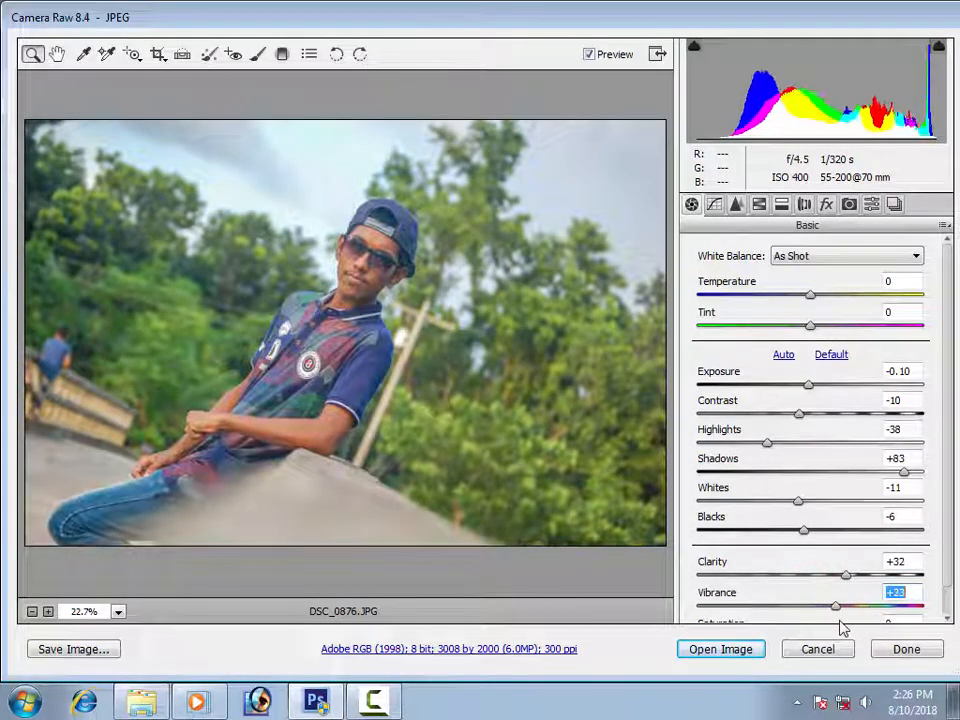
# Set the HSL luminance to Reds +21, Oranges +13, Yellows -4, Greens -7, Aquas -14, Blues -22, Purples -23 and Magentas +5
pyautogui.scroll(-1, 816, 575)
pyautogui.click(759, 204)
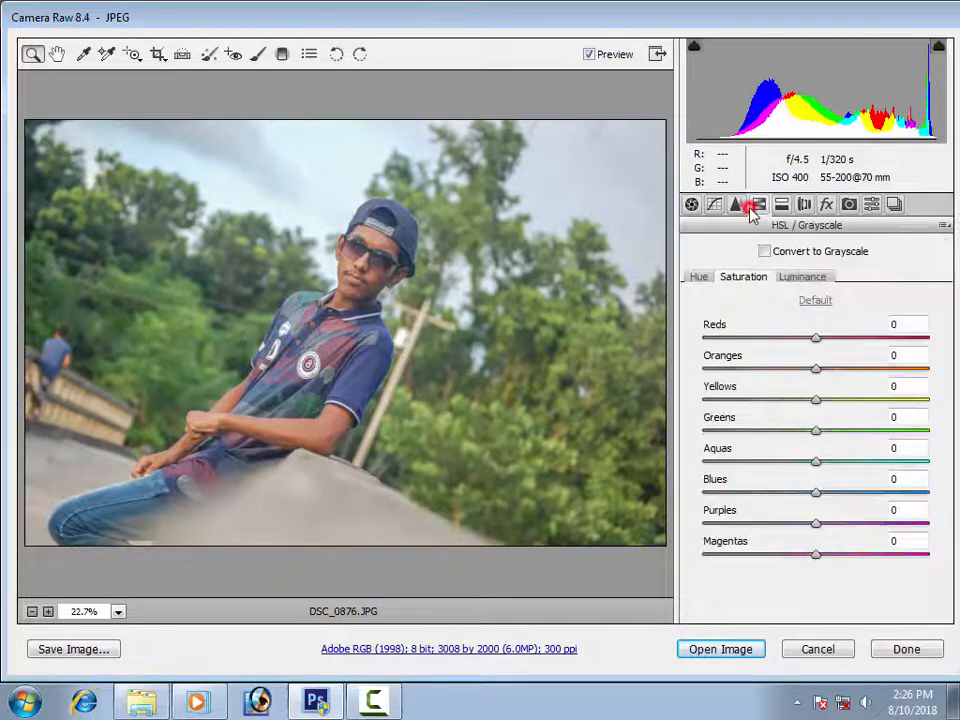
pyautogui.click(802, 277)
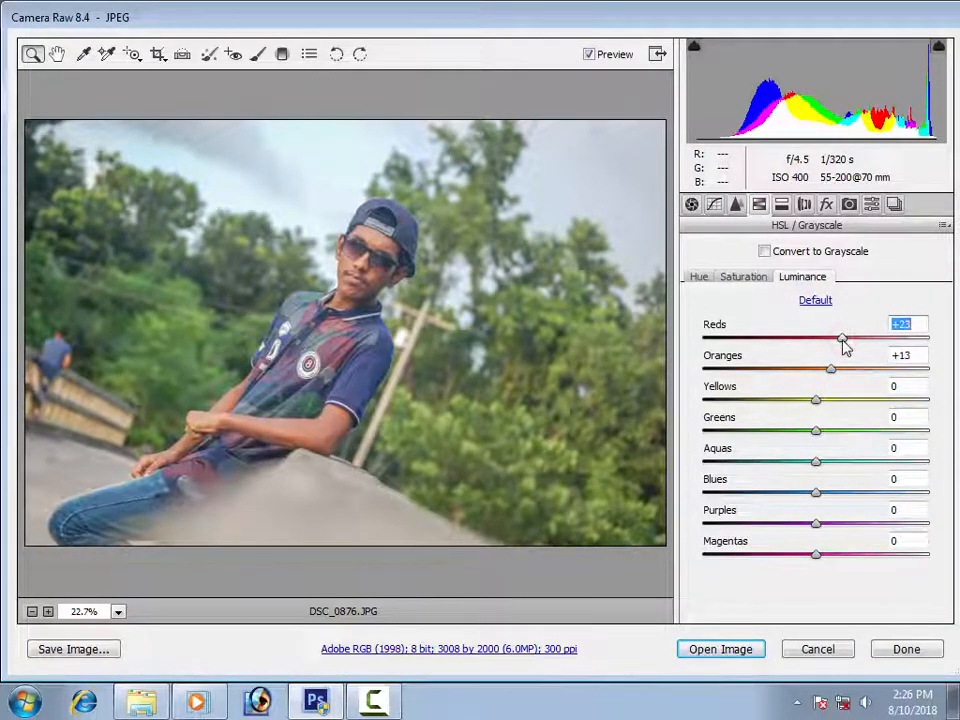
pyautogui.moveTo(780, 404); pyautogui.dragTo(821, 418)
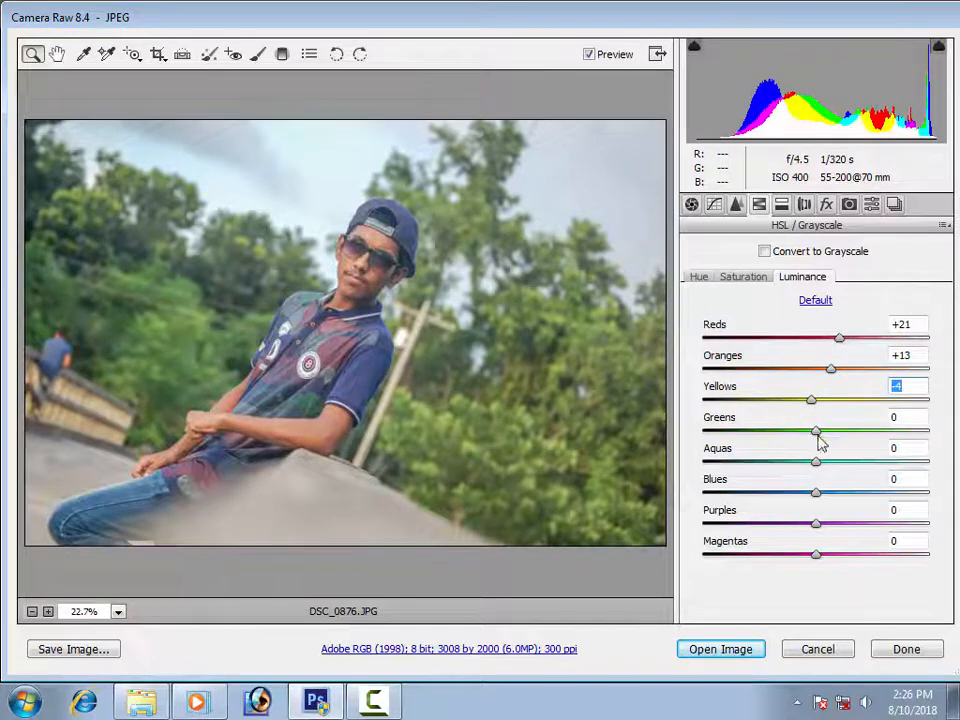
pyautogui.moveTo(812, 440); pyautogui.dragTo(816, 457)
pyautogui.moveTo(742, 476); pyautogui.dragTo(785, 497)
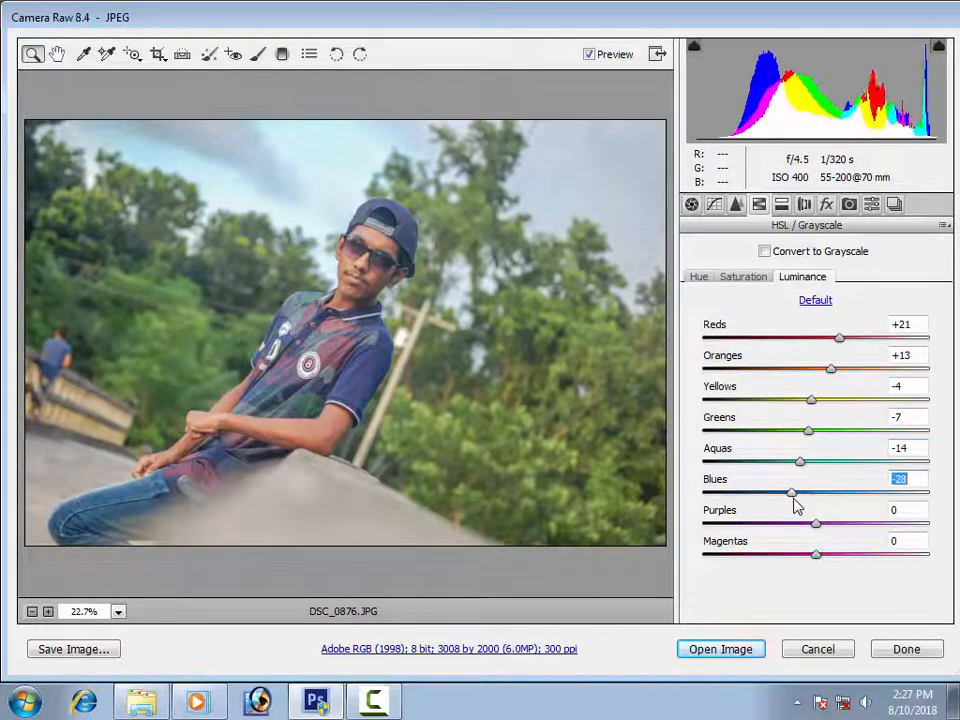
pyautogui.click(813, 552)
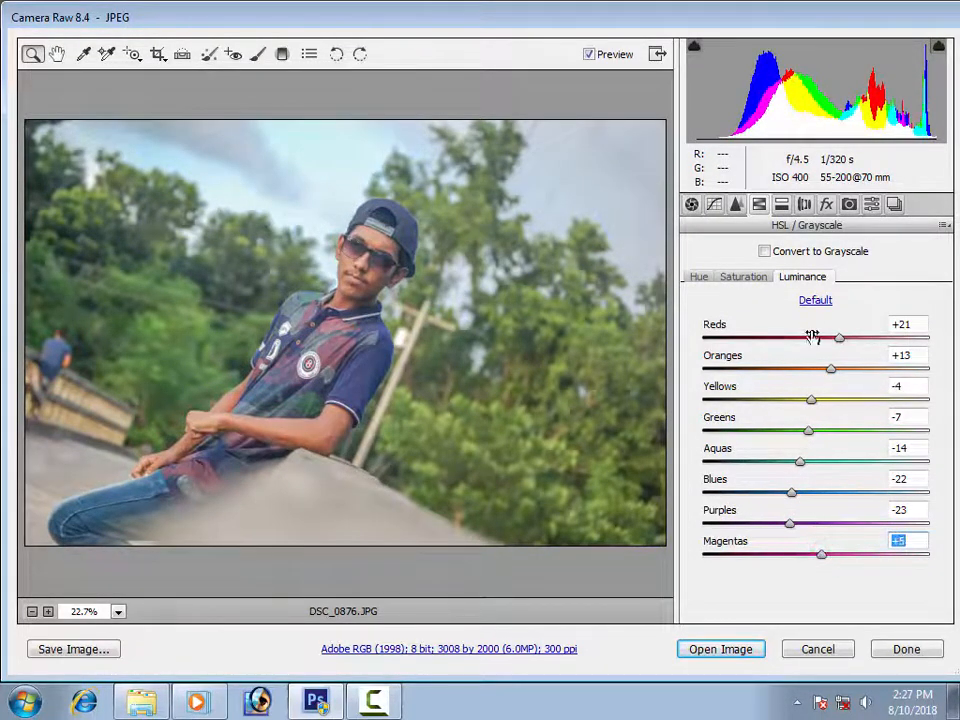
# Set HSL saturation to Magentas +36, Purples +38, Blues +28, Aquas +51, Greens +68, Yellows +28, Oranges -1, Reds slightly negative, and open the image for editing
pyautogui.click(765, 279)
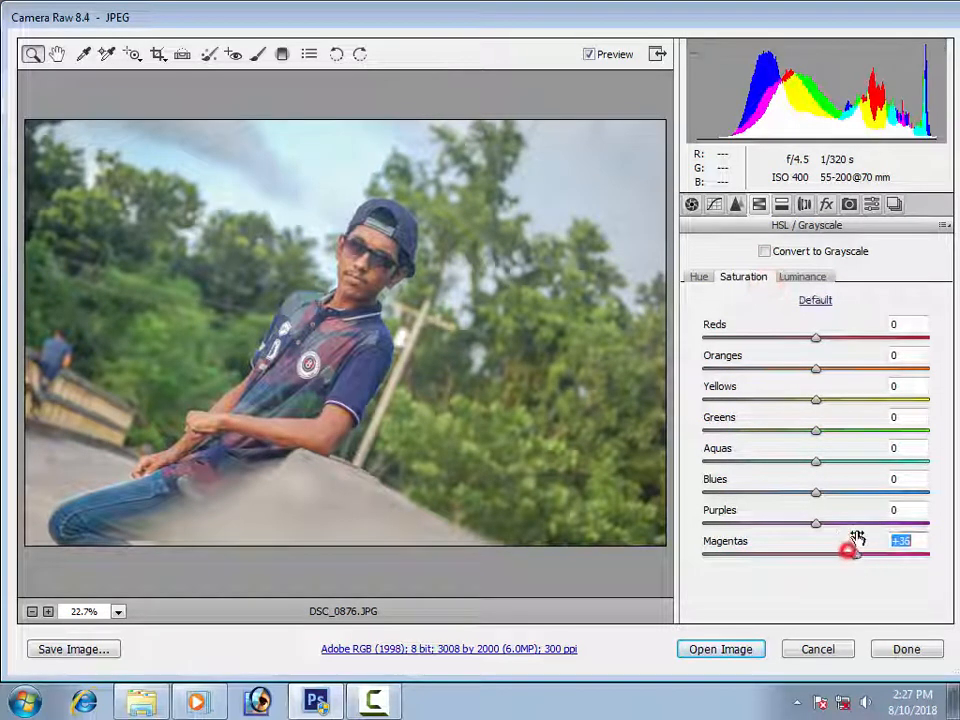
pyautogui.click(838, 493)
pyautogui.moveTo(846, 499)
pyautogui.mouseDown()
pyautogui.moveTo(921, 506)
pyautogui.moveTo(848, 510)
pyautogui.mouseUp()
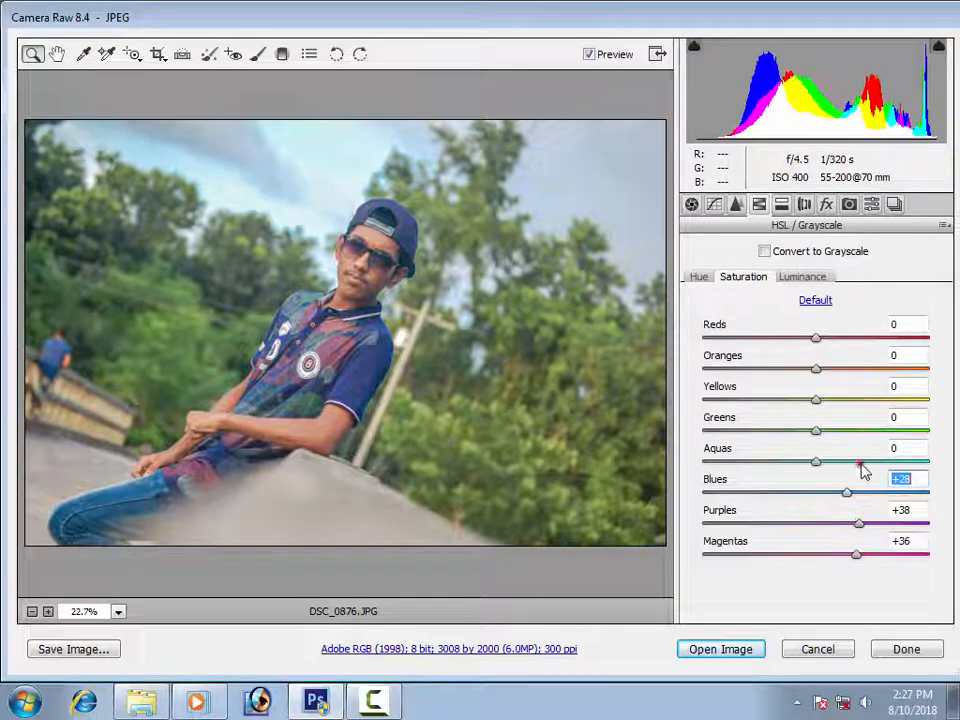
pyautogui.moveTo(859, 462); pyautogui.dragTo(896, 436)
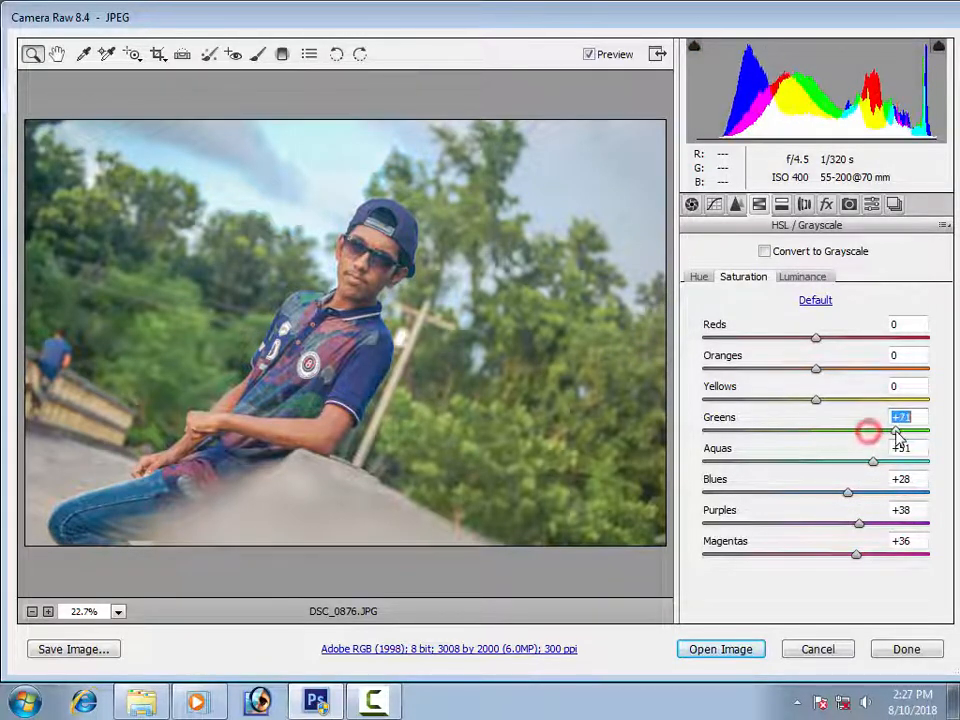
pyautogui.click(865, 400)
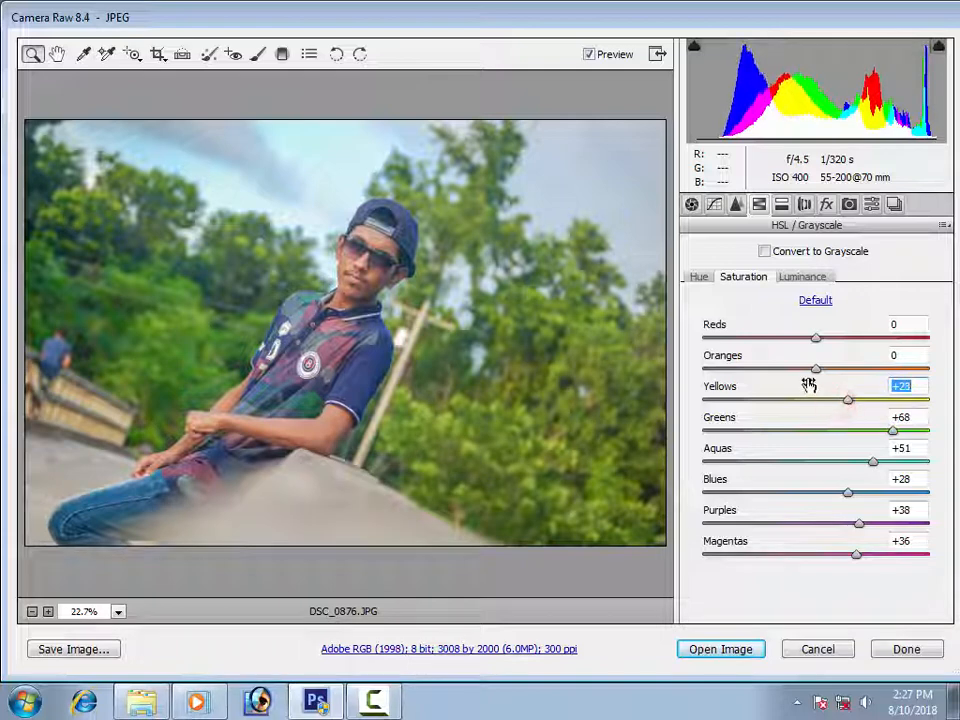
pyautogui.moveTo(851, 372); pyautogui.dragTo(872, 378)
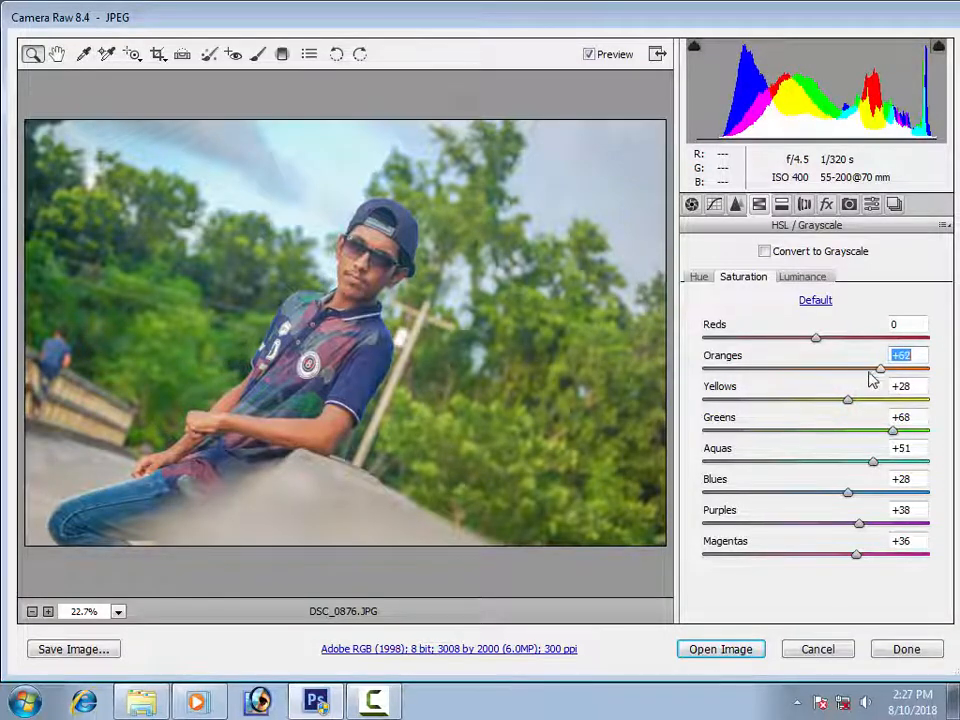
pyautogui.moveTo(810, 386); pyautogui.dragTo(816, 387)
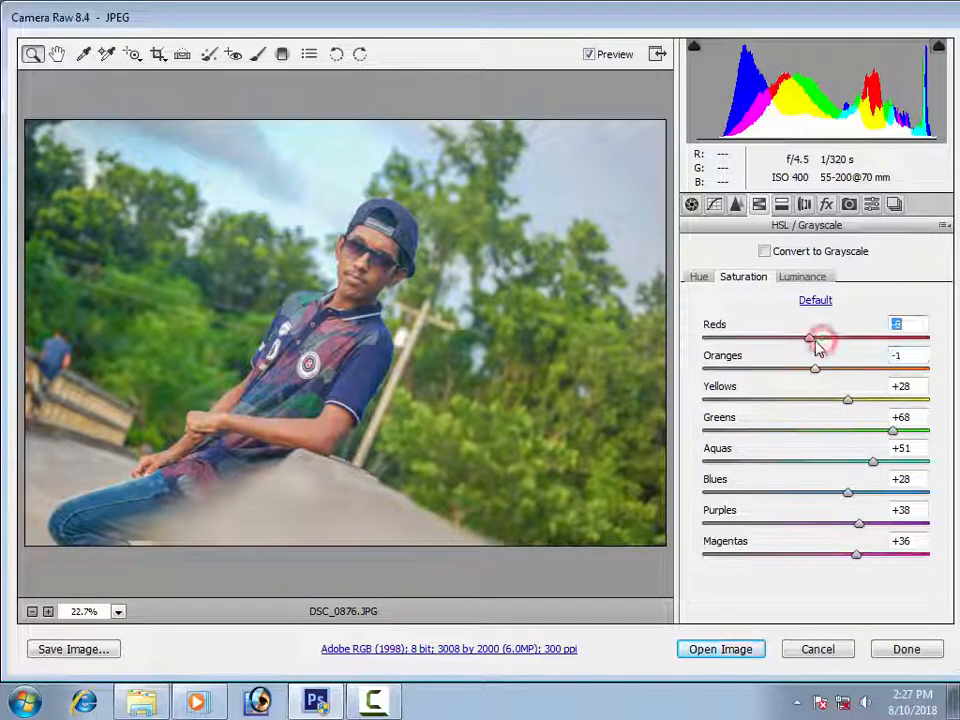
pyautogui.click(745, 655)
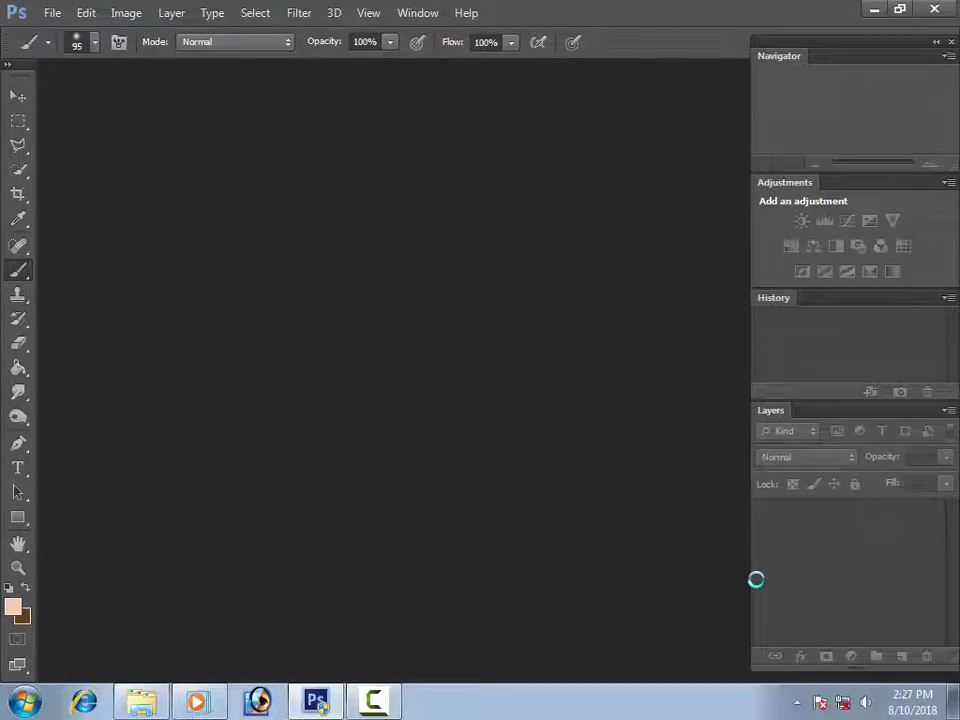
# Rotate and crop the photo to a portrait frame in which the young man stands almost upright
pyautogui.moveTo(367, 73); pyautogui.dragTo(430, 68)
pyautogui.press('c')
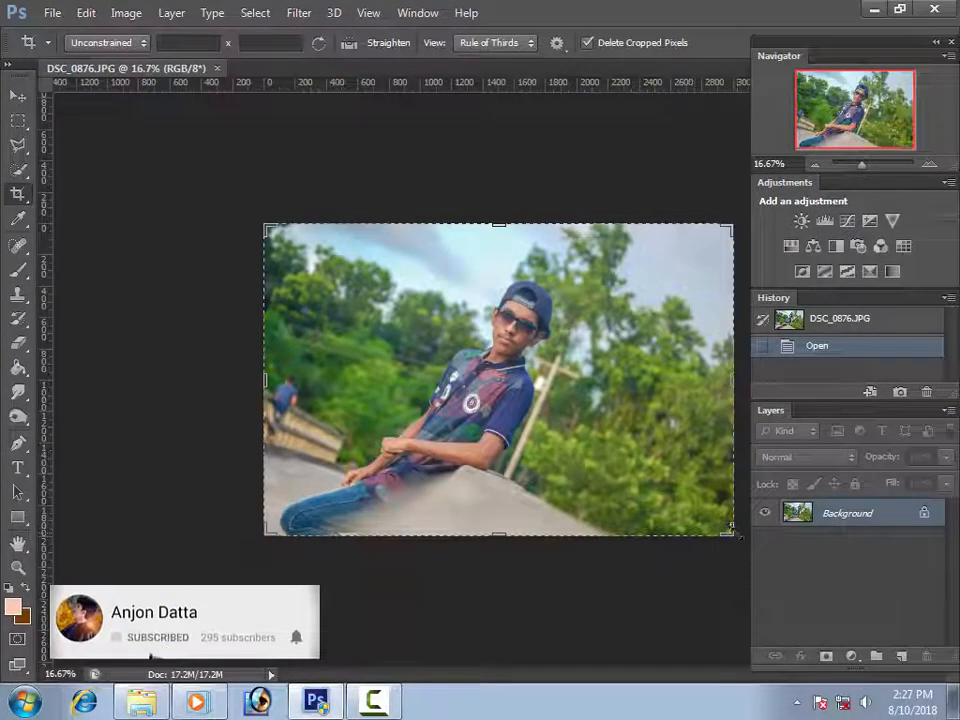
pyautogui.moveTo(690, 535); pyautogui.dragTo(711, 393)
pyautogui.moveTo(566, 424); pyautogui.dragTo(527, 449)
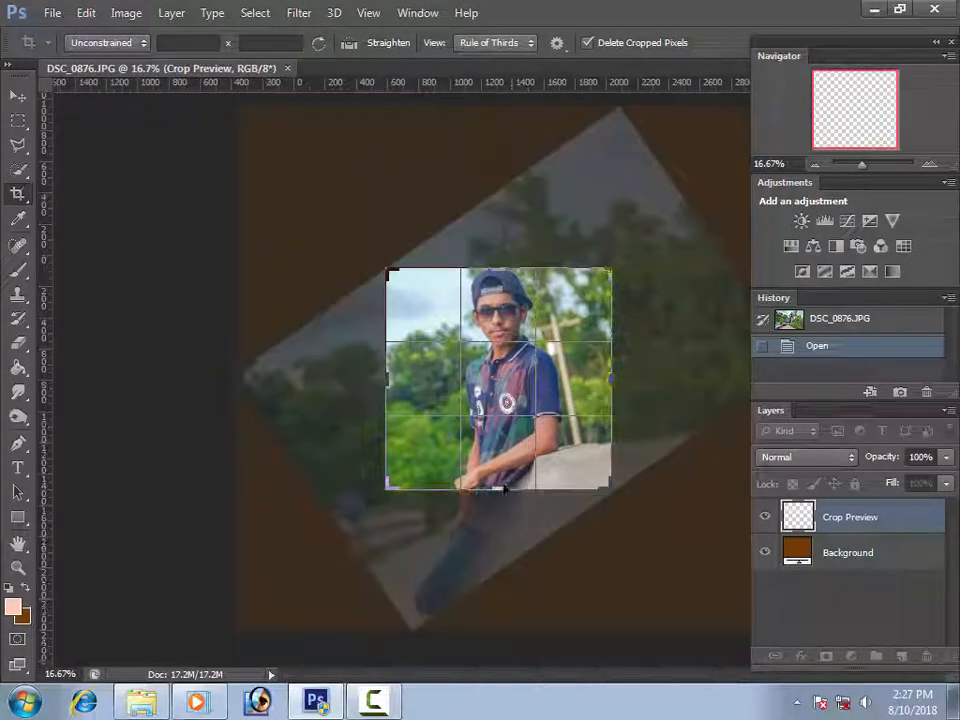
pyautogui.moveTo(498, 489)
pyautogui.mouseDown()
pyautogui.moveTo(495, 515)
pyautogui.moveTo(506, 494)
pyautogui.mouseUp()
pyautogui.moveTo(506, 494); pyautogui.dragTo(525, 461)
pyautogui.moveTo(553, 509); pyautogui.dragTo(553, 509)
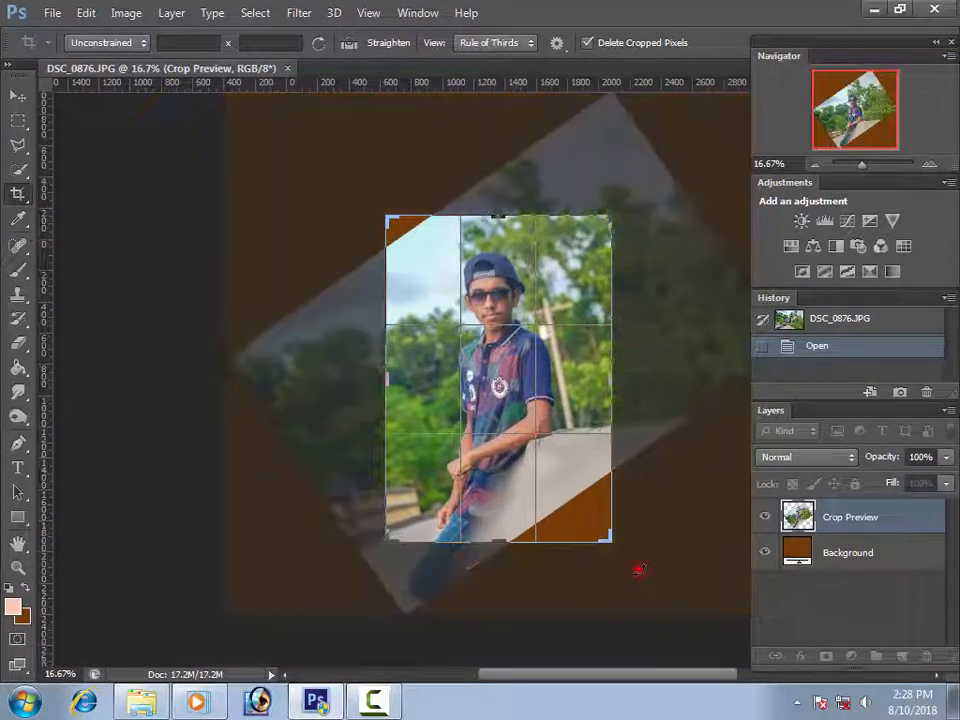
pyautogui.moveTo(637, 570); pyautogui.dragTo(645, 558)
pyautogui.moveTo(566, 422); pyautogui.dragTo(578, 416)
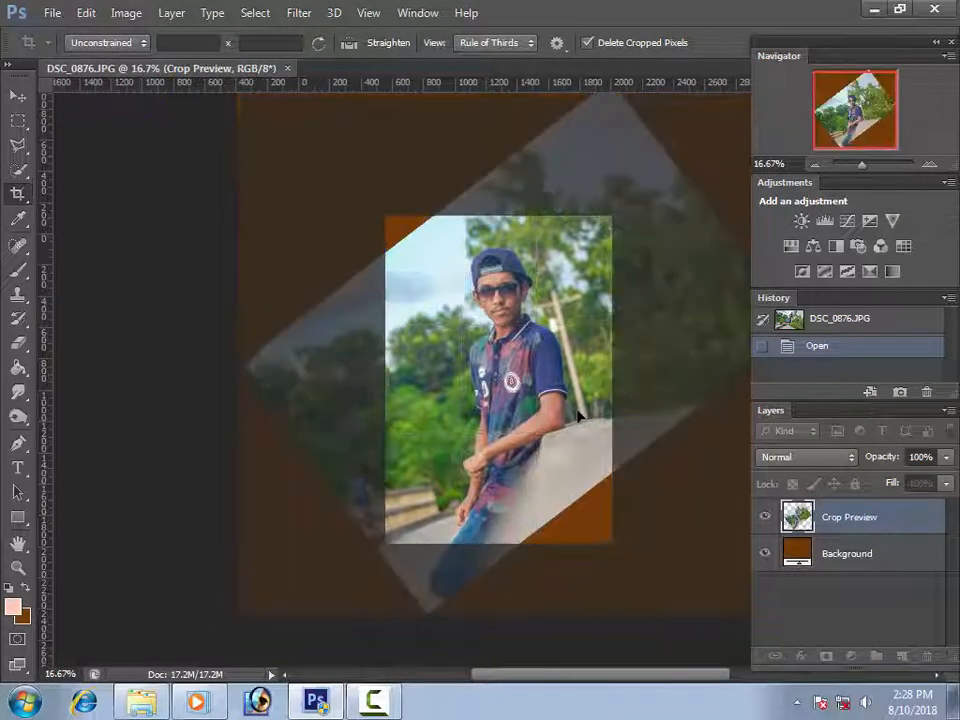
pyautogui.press('Return')
pyautogui.press('l')
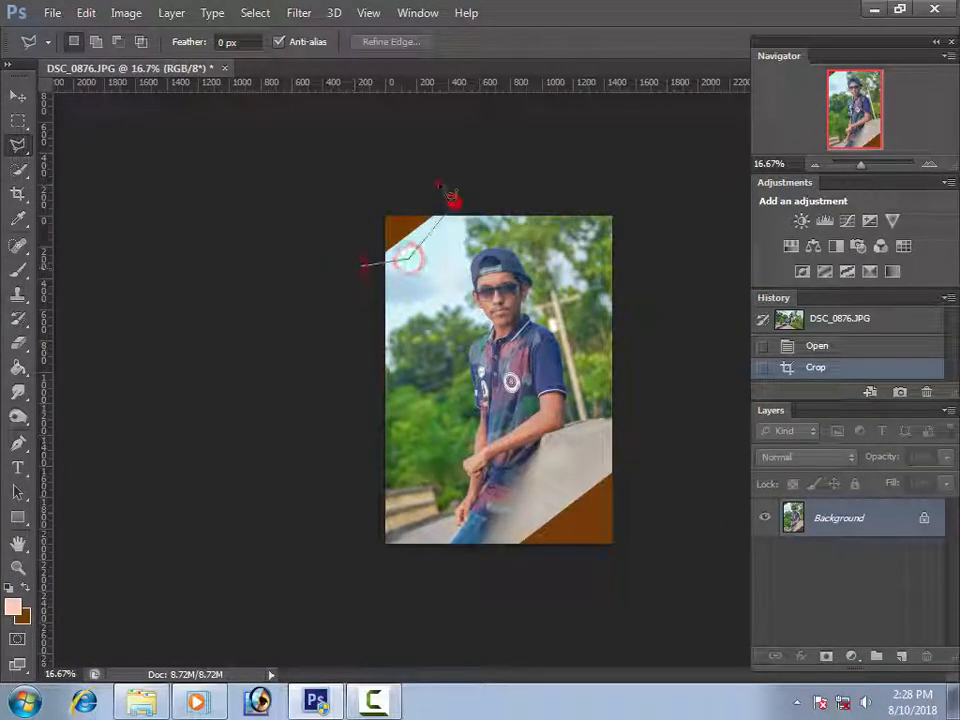
pyautogui.click(357, 203)
pyautogui.hotkey('ctrl', 't')
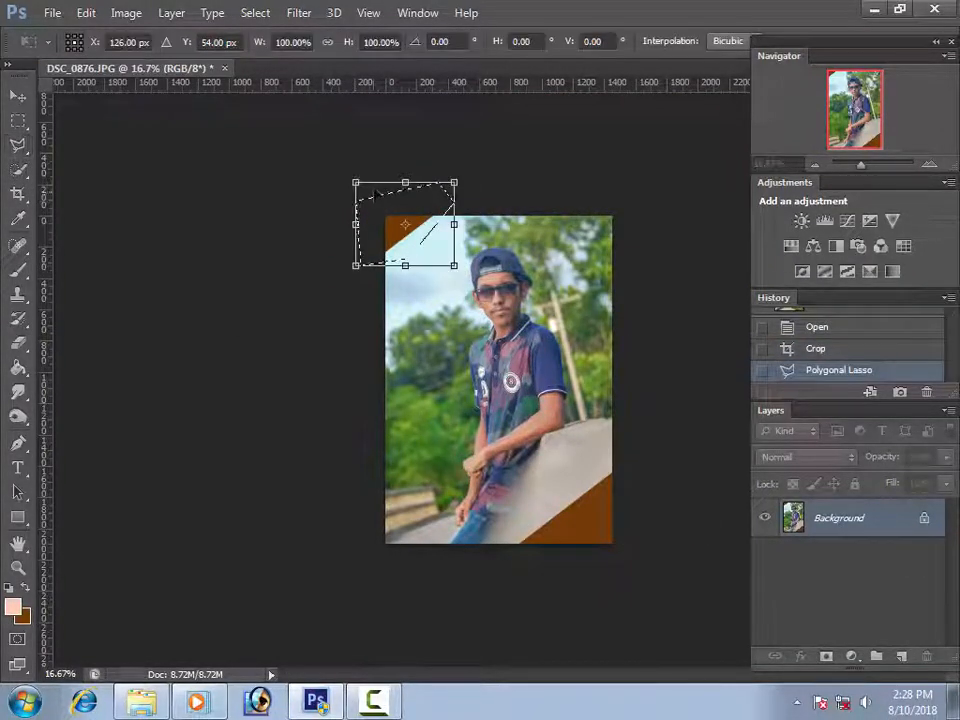
pyautogui.moveTo(356, 183); pyautogui.dragTo(313, 152)
pyautogui.press('Escape')
pyautogui.click(278, 290)
pyautogui.doubleClick(175, 262)
# Select the photo's upper-left corner with a rectangular marquee and stretch it to about 167% width and 177% height, covering the brown wedge with sky
pyautogui.click(18, 120)
pyautogui.moveTo(386, 216); pyautogui.dragTo(440, 258)
pyautogui.hotkey('ctrl', 't')
pyautogui.moveTo(386, 216); pyautogui.dragTo(347, 181)
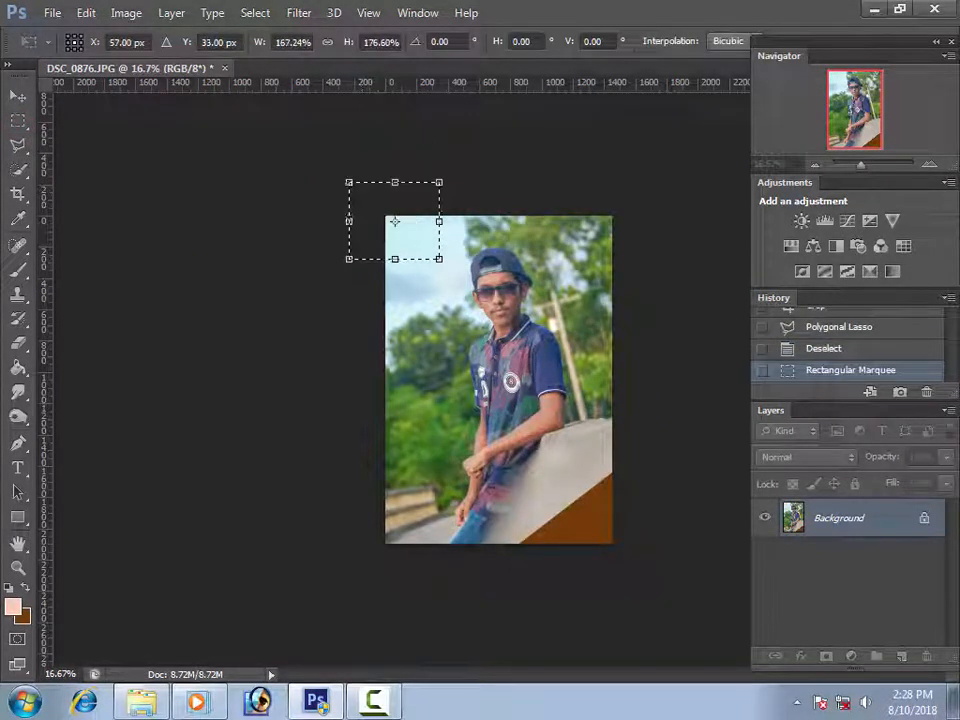
pyautogui.click(298, 298)
pyautogui.press('Return')
pyautogui.press('l')
pyautogui.doubleClick(367, 383)
# Select the lower-right corner of the photo with a rectangular marquee and stretch it downward past the edge to reduce the brown wedge
pyautogui.click(26, 128)
pyautogui.moveTo(516, 557)
pyautogui.mouseDown()
pyautogui.moveTo(620, 478)
pyautogui.moveTo(641, 508)
pyautogui.mouseUp()
pyautogui.hotkey('ctrl', 't')
pyautogui.moveTo(564, 545); pyautogui.dragTo(566, 606)
pyautogui.press('Return')
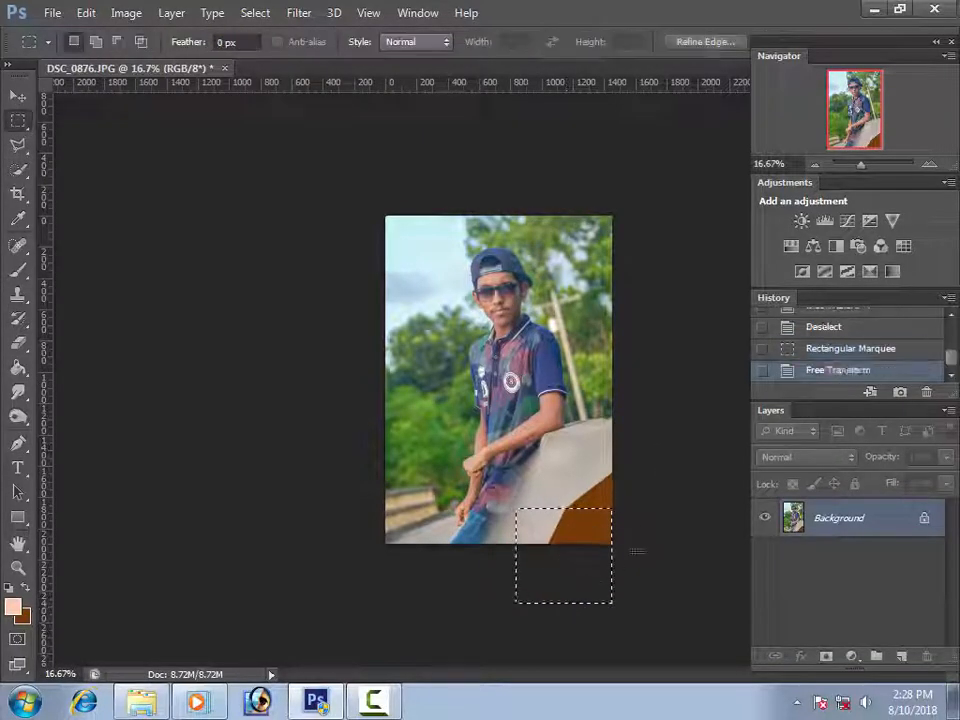
pyautogui.click(651, 542)
# Transform narrower rectangular selections along the lower-right corner to extend the concrete over more of the brown area
pyautogui.moveTo(632, 450)
pyautogui.mouseDown()
pyautogui.moveTo(497, 518)
pyautogui.moveTo(505, 592)
pyautogui.moveTo(558, 567)
pyautogui.moveTo(585, 568)
pyautogui.mouseUp()
pyautogui.click(660, 483)
pyautogui.hotkey('ctrl', 't')
pyautogui.press('Return')
pyautogui.click(681, 504)
pyautogui.moveTo(651, 462); pyautogui.dragTo(546, 569)
pyautogui.click(649, 499)
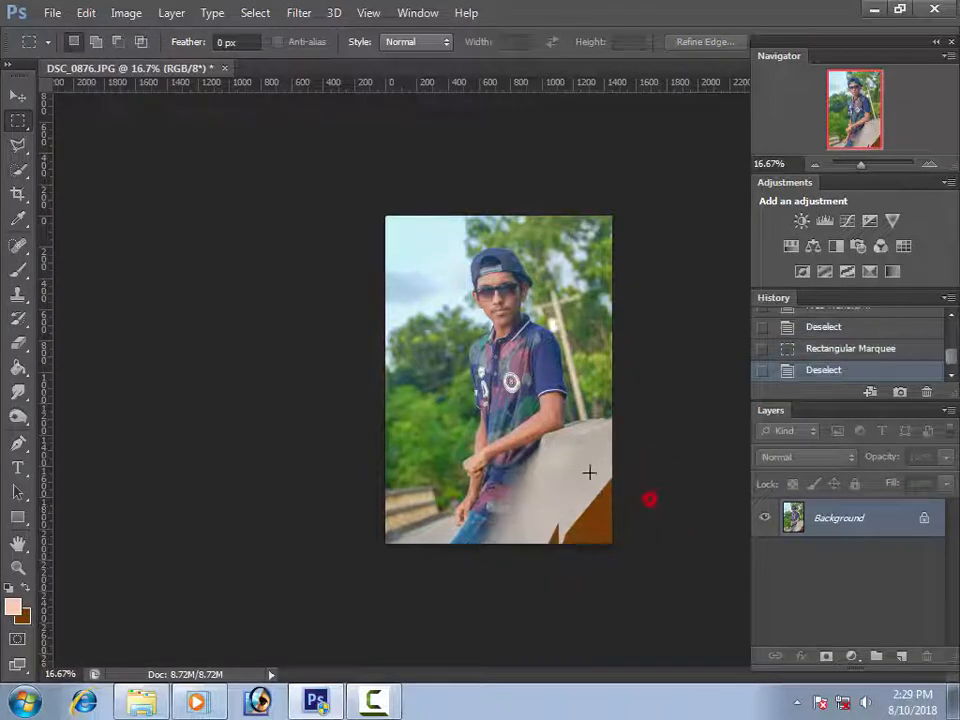
pyautogui.moveTo(589, 472)
pyautogui.mouseDown()
pyautogui.moveTo(634, 517)
pyautogui.moveTo(601, 555)
pyautogui.mouseUp()
pyautogui.hotkey('ctrl', 't')
pyautogui.press('Return')
pyautogui.click(657, 498)
# Cover the remaining brown patch in the lower-right corner by stretching further marquee selections of the concrete outward, and deselect
pyautogui.moveTo(647, 472)
pyautogui.mouseDown()
pyautogui.moveTo(545, 561)
pyautogui.moveTo(583, 572)
pyautogui.moveTo(583, 592)
pyautogui.mouseUp()
pyautogui.hotkey('ctrl', 't')
pyautogui.press('Return')
pyautogui.click(669, 525)
pyautogui.moveTo(586, 491); pyautogui.dragTo(670, 573)
pyautogui.hotkey('ctrl', 't')
pyautogui.moveTo(614, 517); pyautogui.dragTo(573, 566)
pyautogui.press('Return')
pyautogui.click(701, 452)
pyautogui.click(656, 508)
pyautogui.moveTo(645, 508); pyautogui.dragTo(590, 588)
pyautogui.hotkey('ctrl', 't')
pyautogui.press('Return')
pyautogui.click(688, 516)
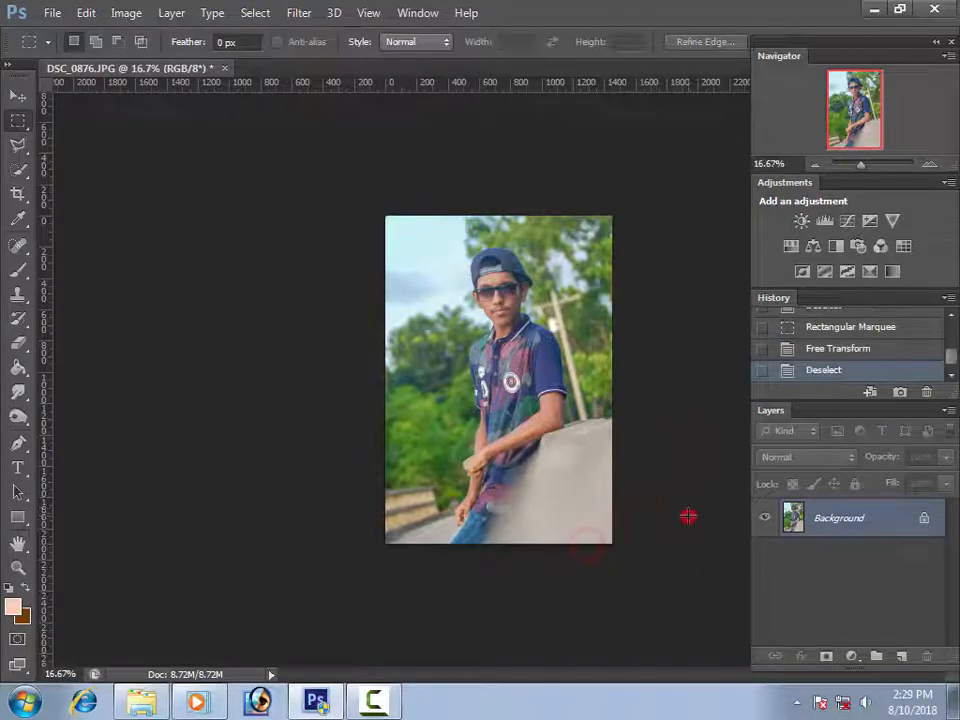
# Choose the Spot Healing Brush for retouching the face and set its brush size to 13
pyautogui.click(505, 308)
pyautogui.click(497, 300)
pyautogui.click(489, 228)
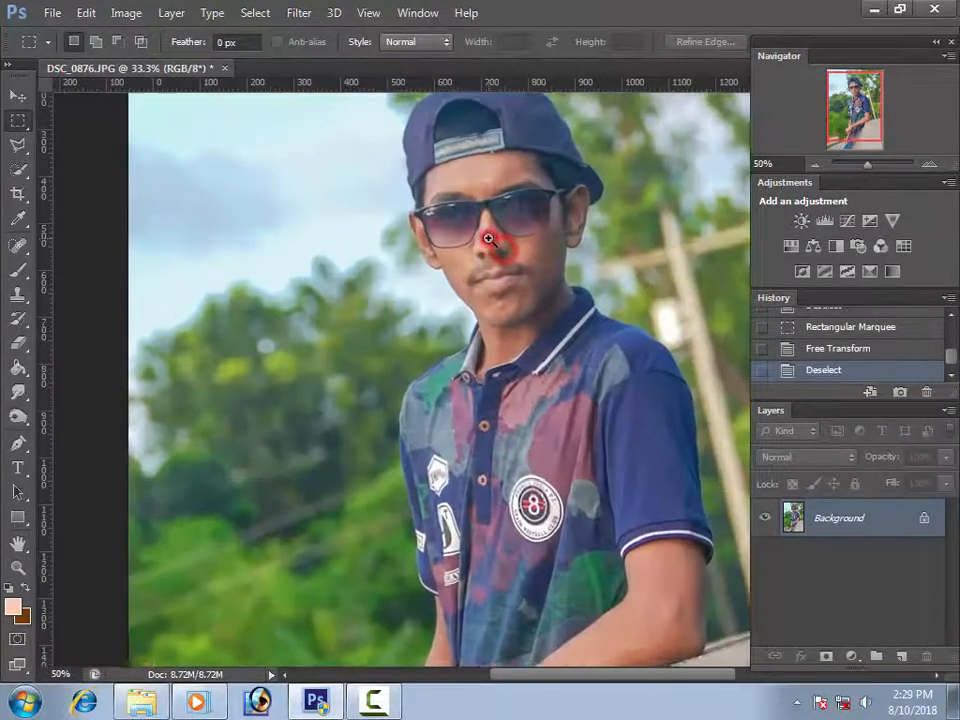
pyautogui.click(489, 236)
pyautogui.click(489, 239)
pyautogui.click(565, 258)
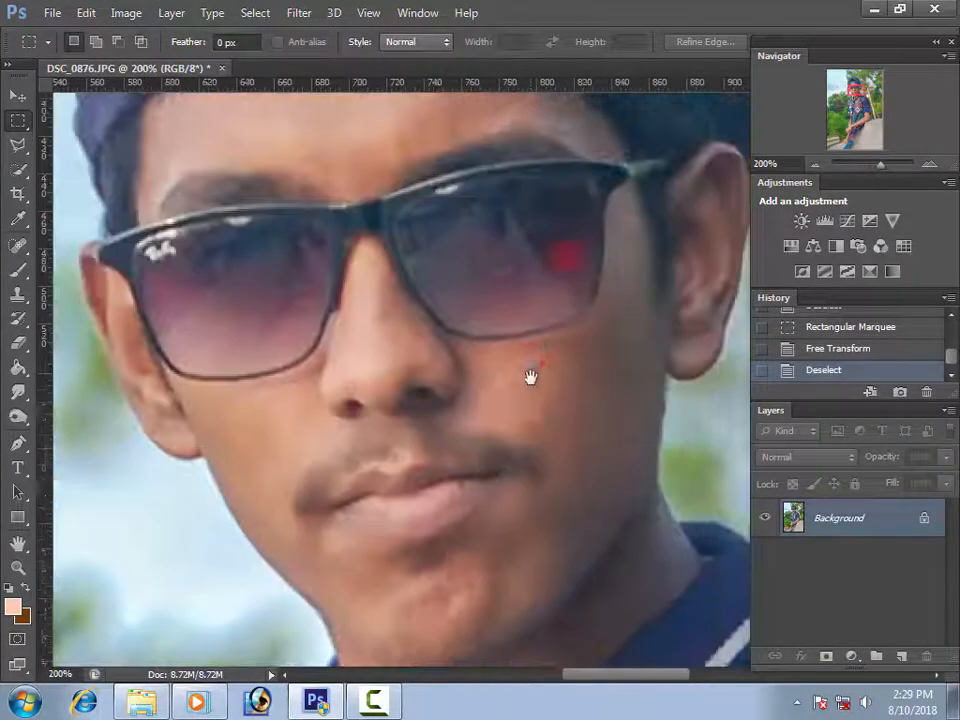
pyautogui.moveTo(527, 377); pyautogui.dragTo(613, 339)
pyautogui.click(17, 245)
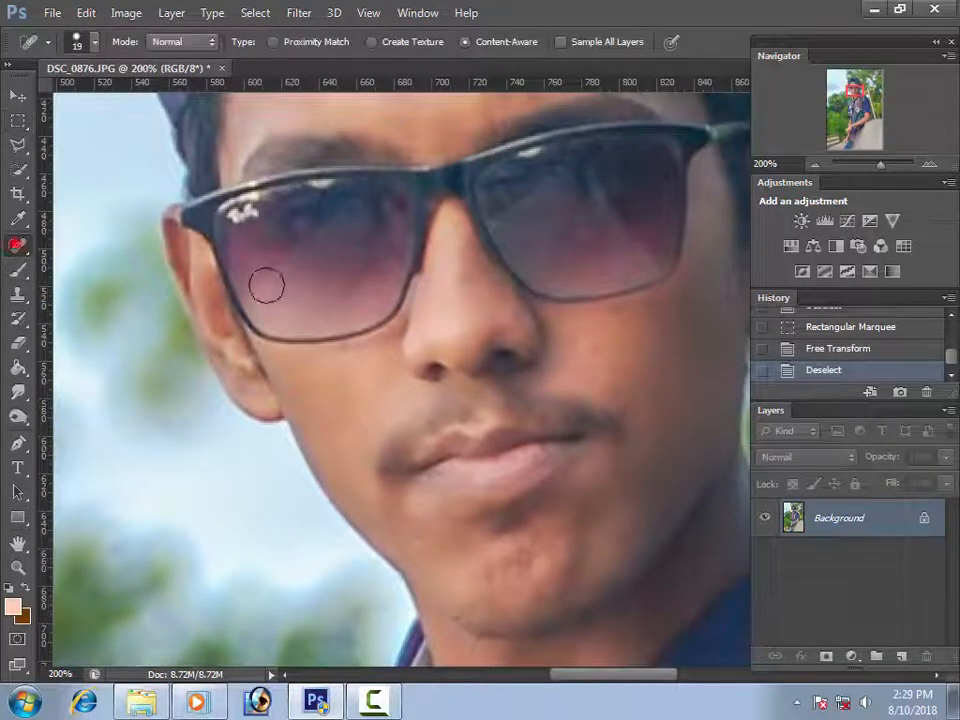
pyautogui.rightClick(611, 354)
# Try to heal the blemishes on the cheeks, chin and forehead with the Spot Healing Brush
pyautogui.click(600, 349)
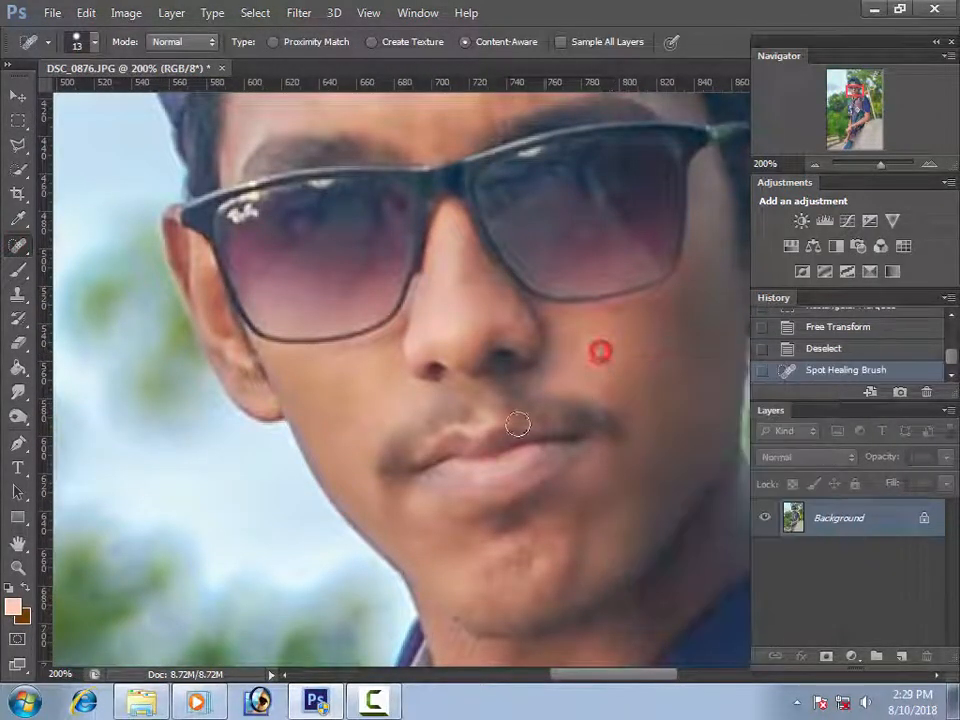
pyautogui.click(339, 354)
pyautogui.moveTo(619, 556); pyautogui.dragTo(607, 503)
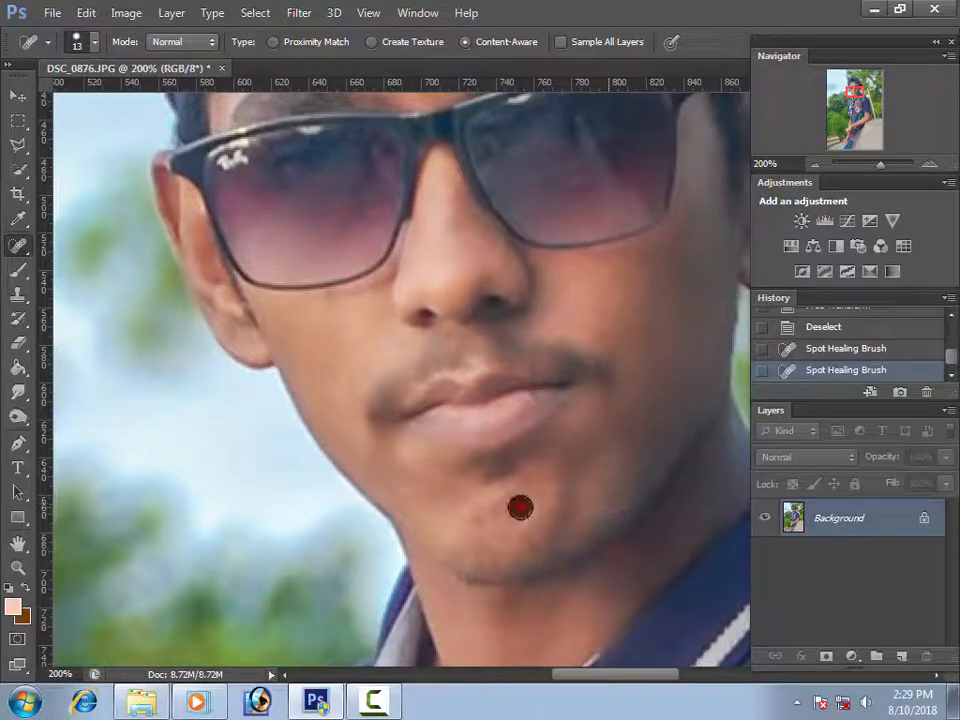
pyautogui.moveTo(566, 195); pyautogui.dragTo(571, 462)
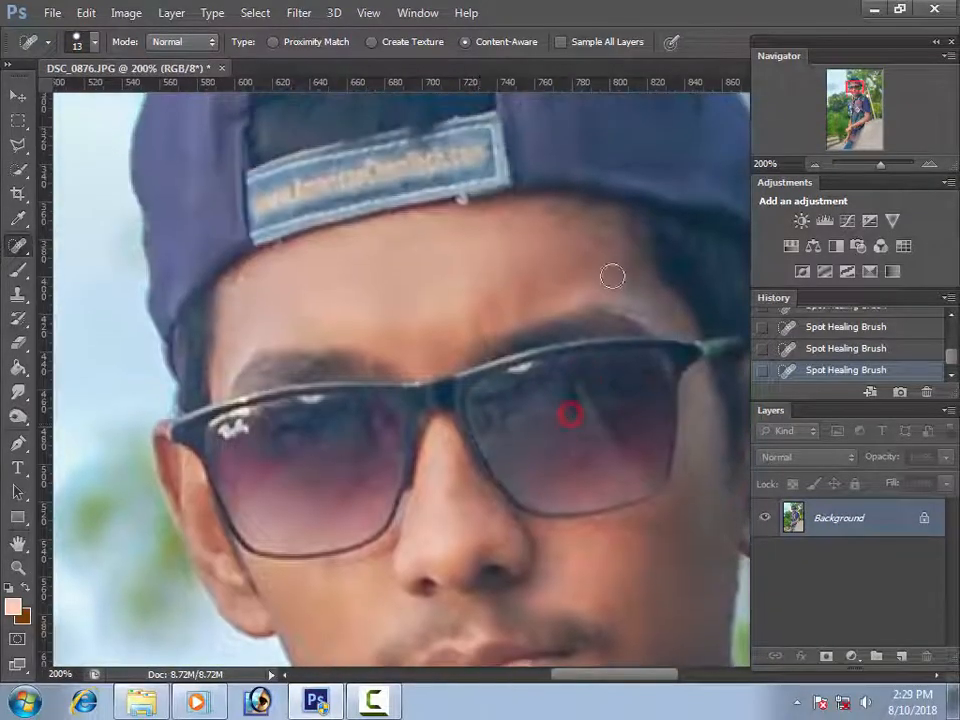
pyautogui.moveTo(444, 482); pyautogui.dragTo(458, 339)
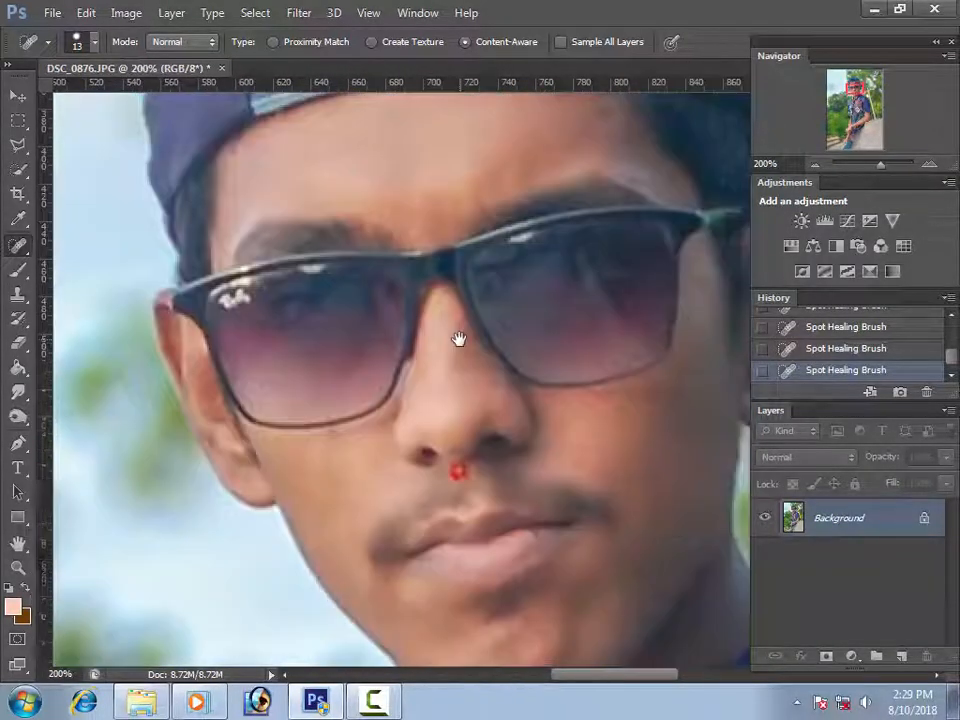
pyautogui.moveTo(532, 491); pyautogui.dragTo(543, 458)
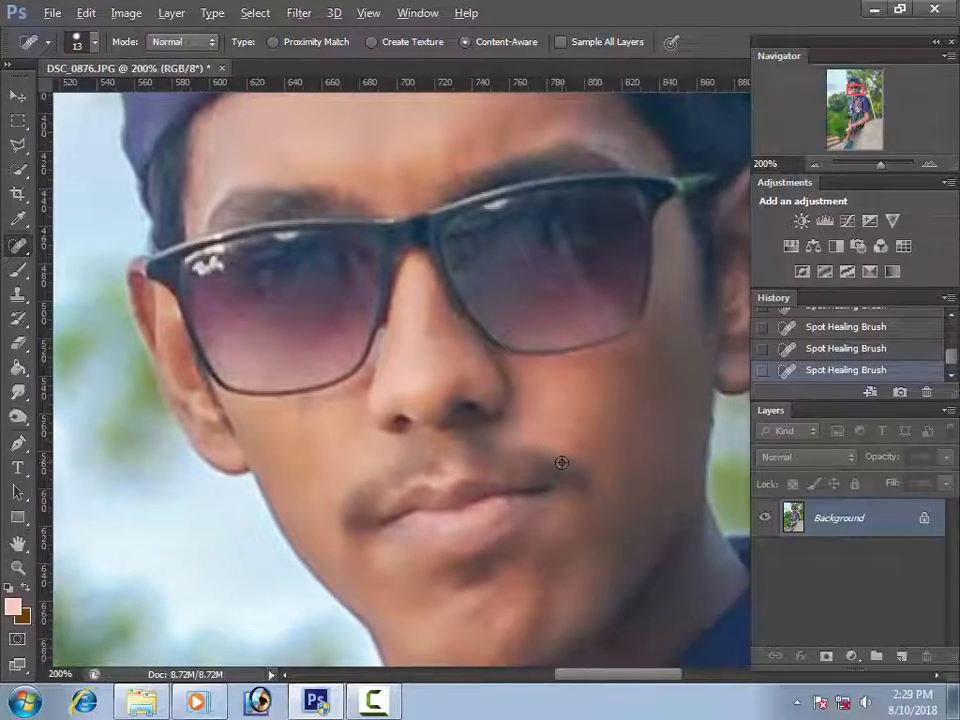
# Undo all the spot healing strokes made on the face
pyautogui.hotkey('ctrl', 'alt', 'z')
pyautogui.hotkey('ctrl', 'alt', 'z')
pyautogui.hotkey('ctrl', 'alt', 'z')
pyautogui.hotkey('ctrl', 'alt', 'z')
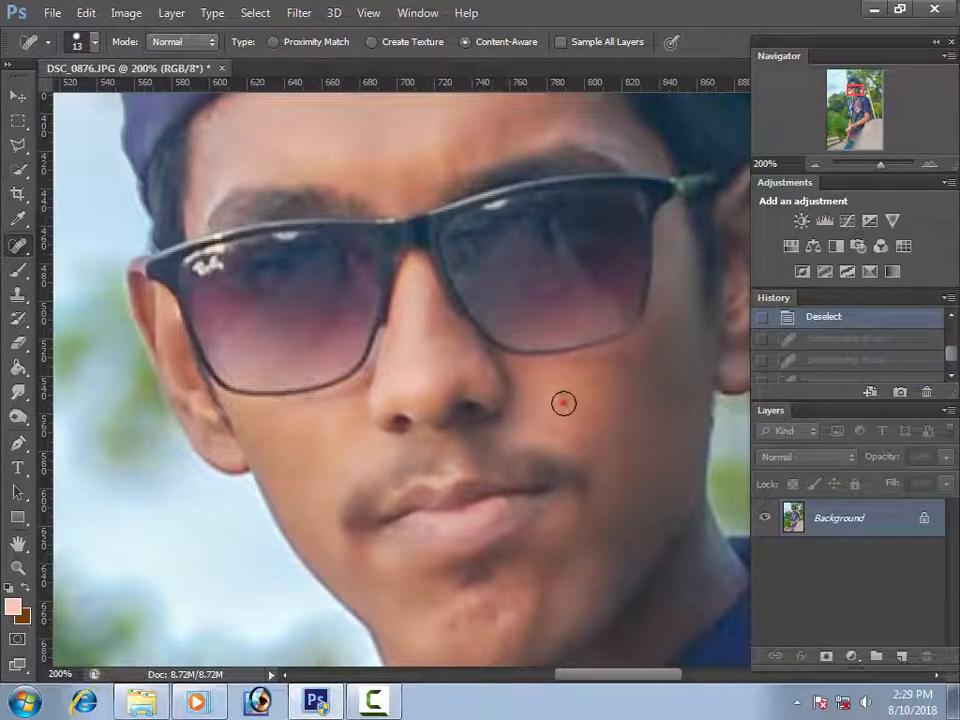
# Heal the blemishes on the cheek and chin again with single Spot Healing Brush dabs
pyautogui.click(564, 404)
pyautogui.moveTo(418, 228)
pyautogui.mouseDown()
pyautogui.moveTo(444, 399)
pyautogui.moveTo(456, 190)
pyautogui.mouseUp()
pyautogui.click(475, 543)
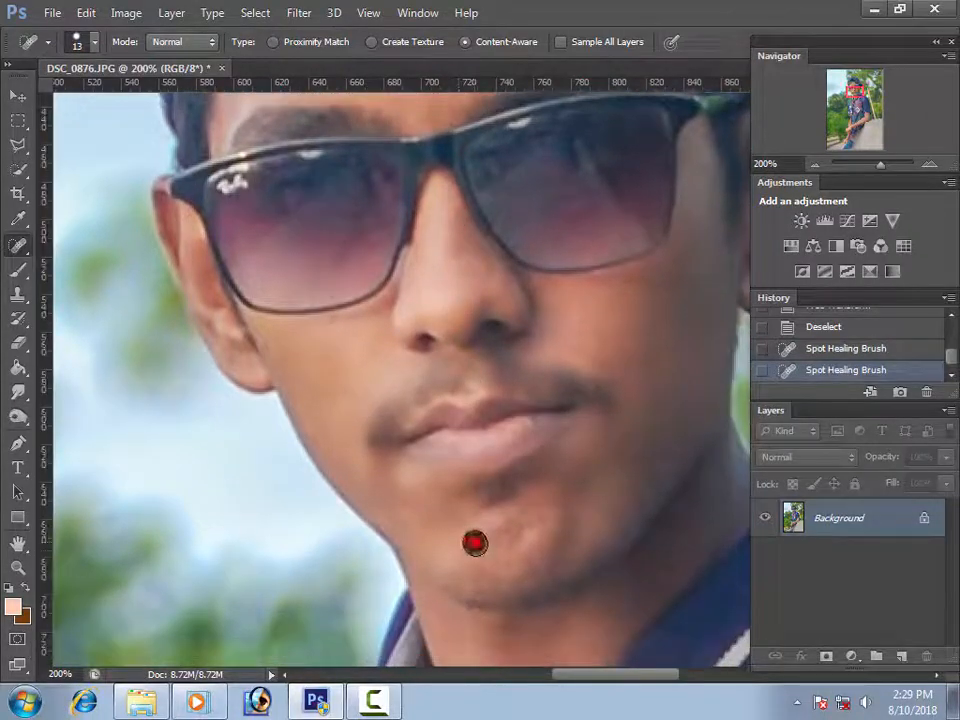
pyautogui.click(521, 549)
pyautogui.moveTo(459, 378); pyautogui.dragTo(388, 443)
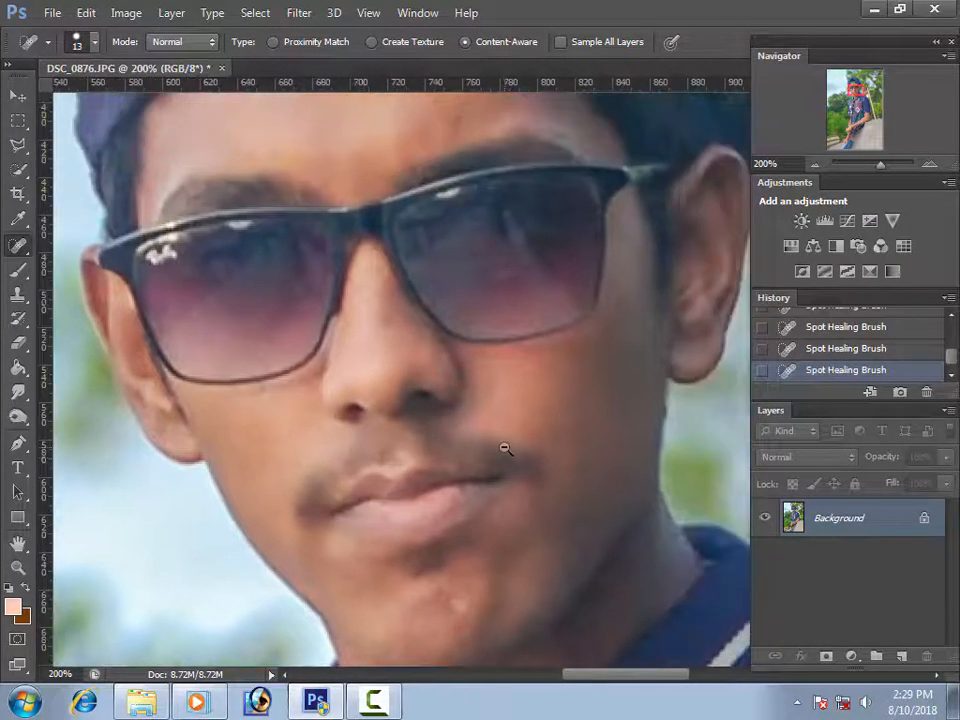
# Apply a Hue/Saturation adjustment with the Greens saturation at +9 and the Yellows saturation at -1
pyautogui.keyDown('alt'); pyautogui.click(504, 449); pyautogui.keyUp('alt')
pyautogui.keyDown('ctrl'); pyautogui.click(530, 395); pyautogui.keyUp('ctrl')
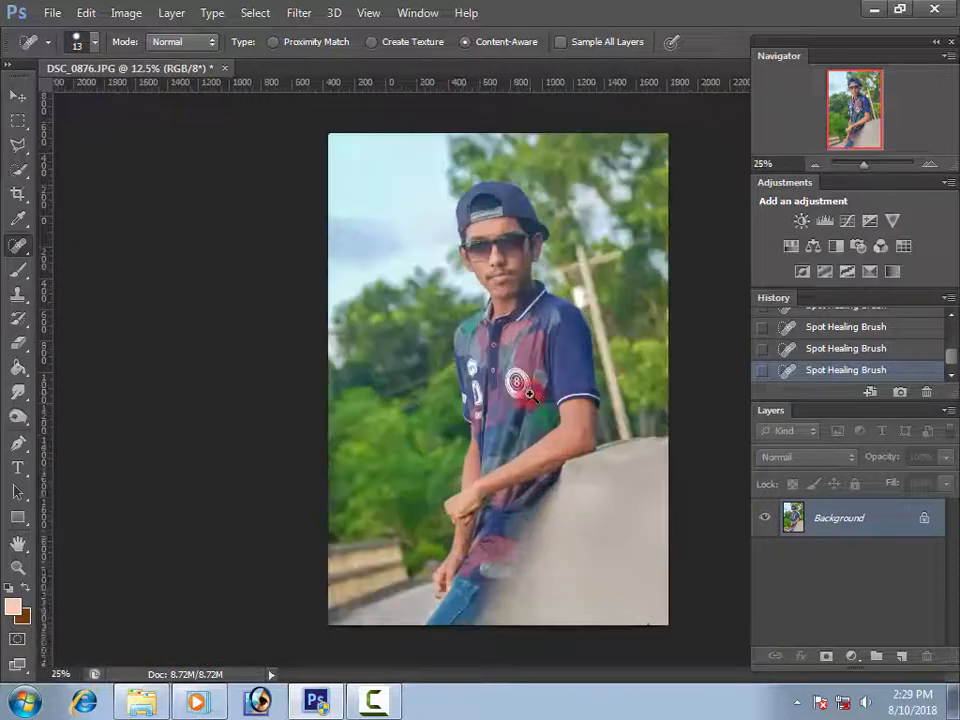
pyautogui.hotkey('ctrl', 'u')
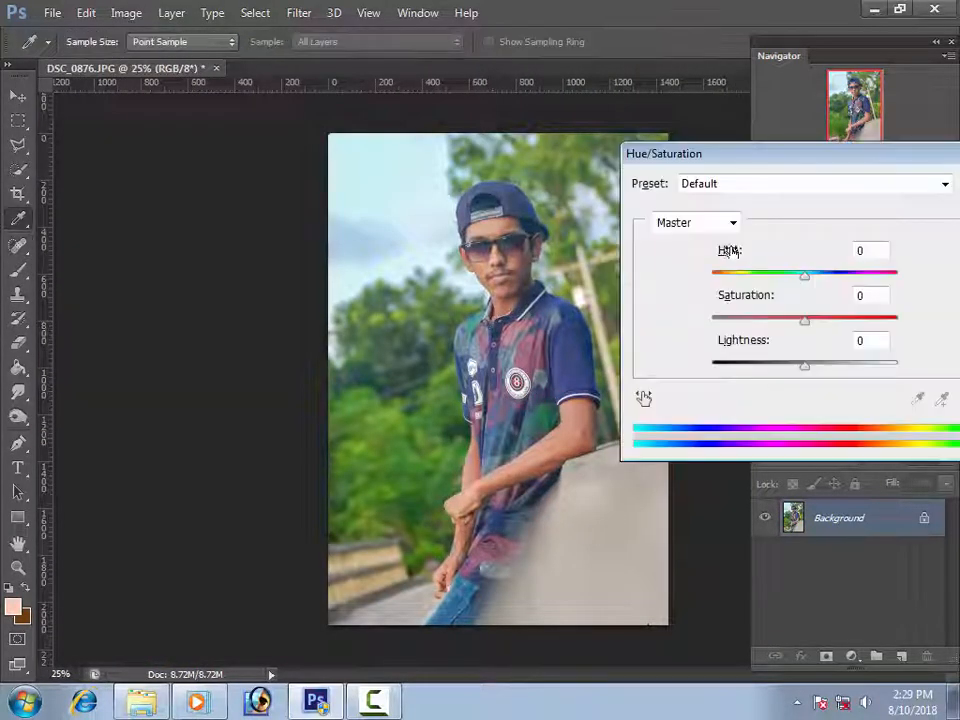
pyautogui.click(733, 222)
pyautogui.click(690, 287)
pyautogui.moveTo(804, 318); pyautogui.dragTo(831, 320)
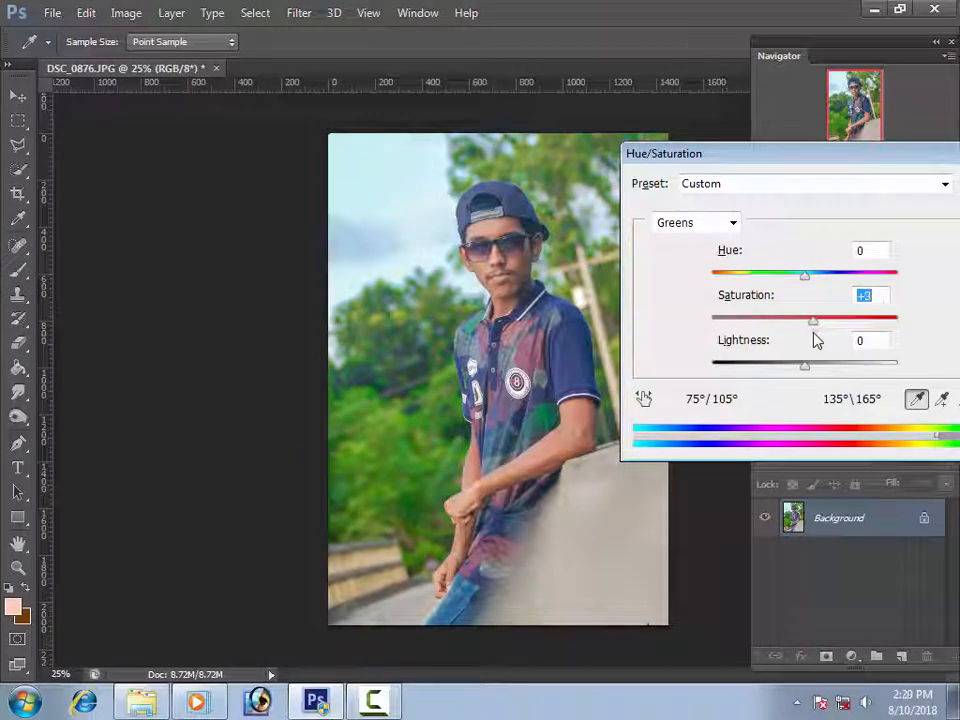
pyautogui.click(720, 228)
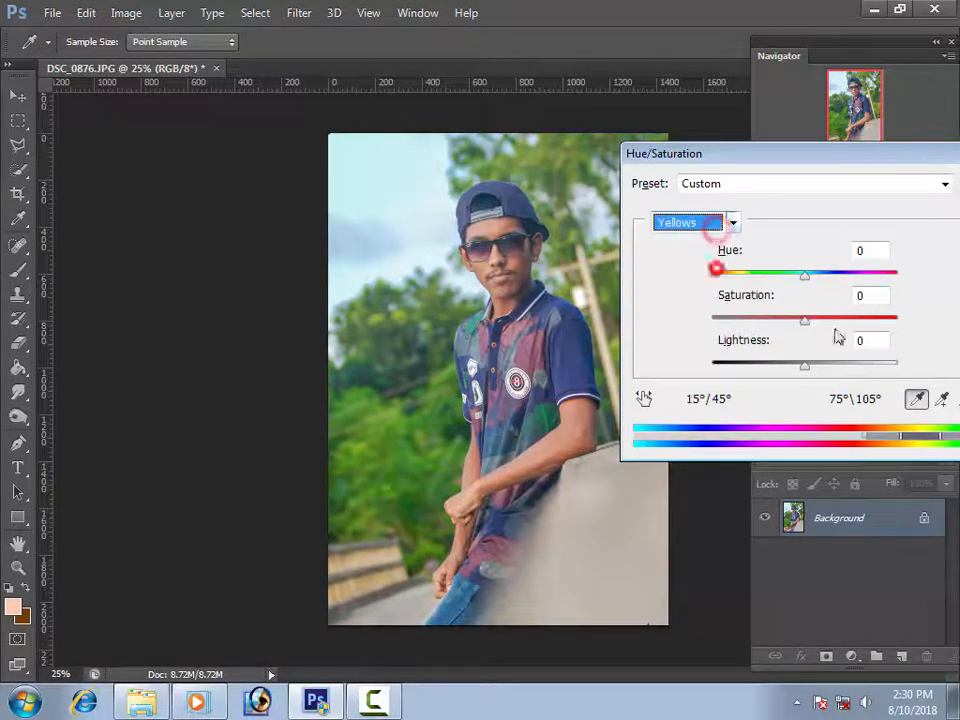
pyautogui.moveTo(804, 320)
pyautogui.mouseDown()
pyautogui.moveTo(838, 328)
pyautogui.moveTo(808, 345)
pyautogui.mouseUp()
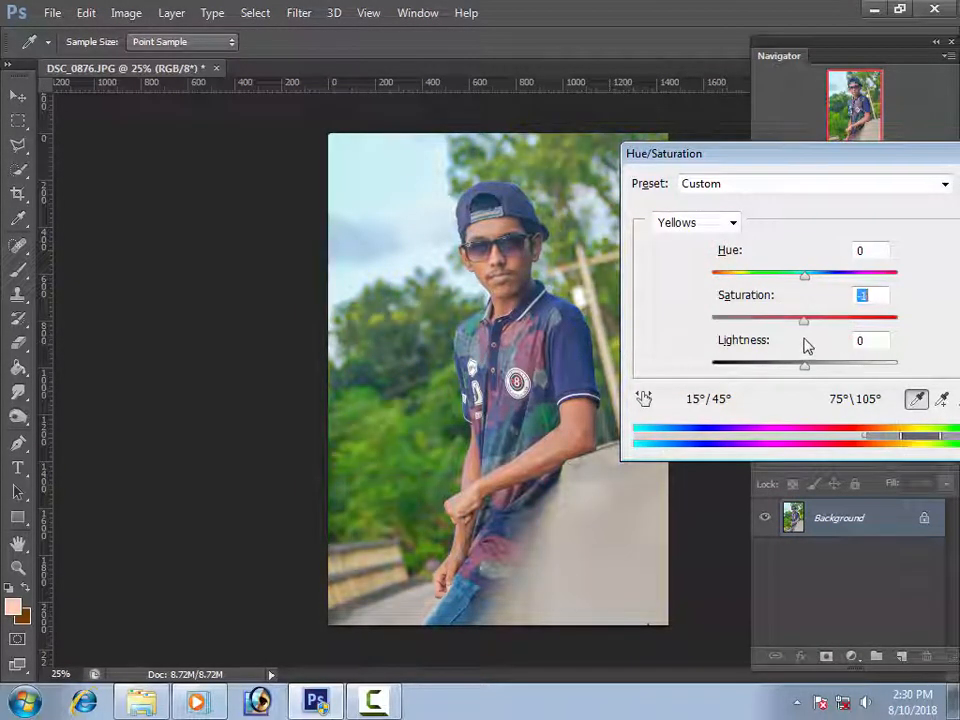
pyautogui.press('Return')
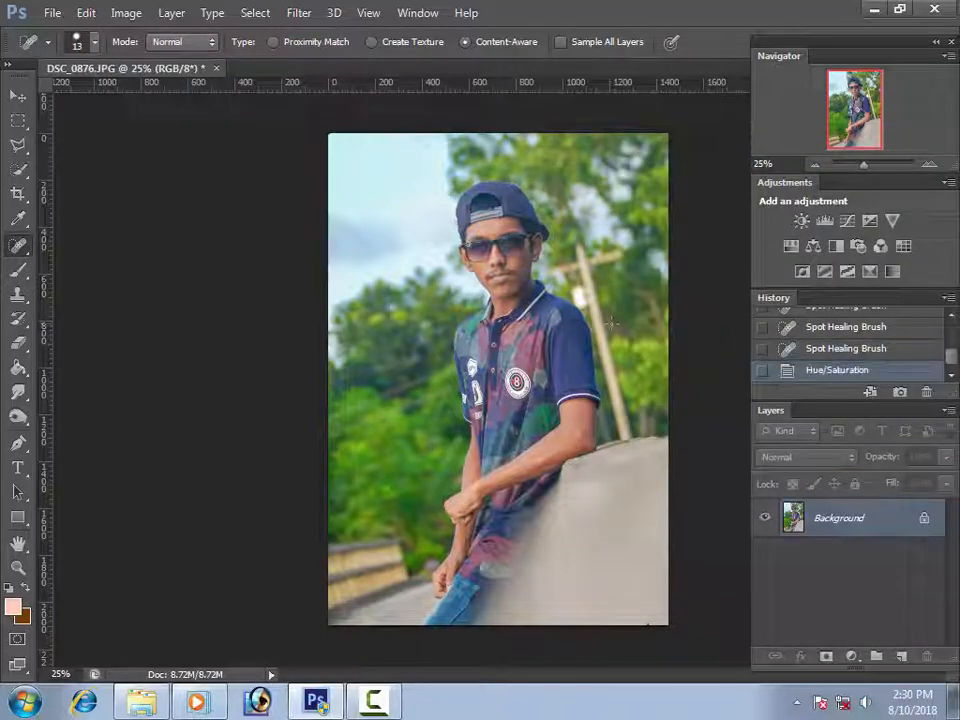
# Apply another Hue/Saturation adjustment that raises the Blues saturation to +14
pyautogui.hotkey('ctrl', 'u')
pyautogui.click(729, 221)
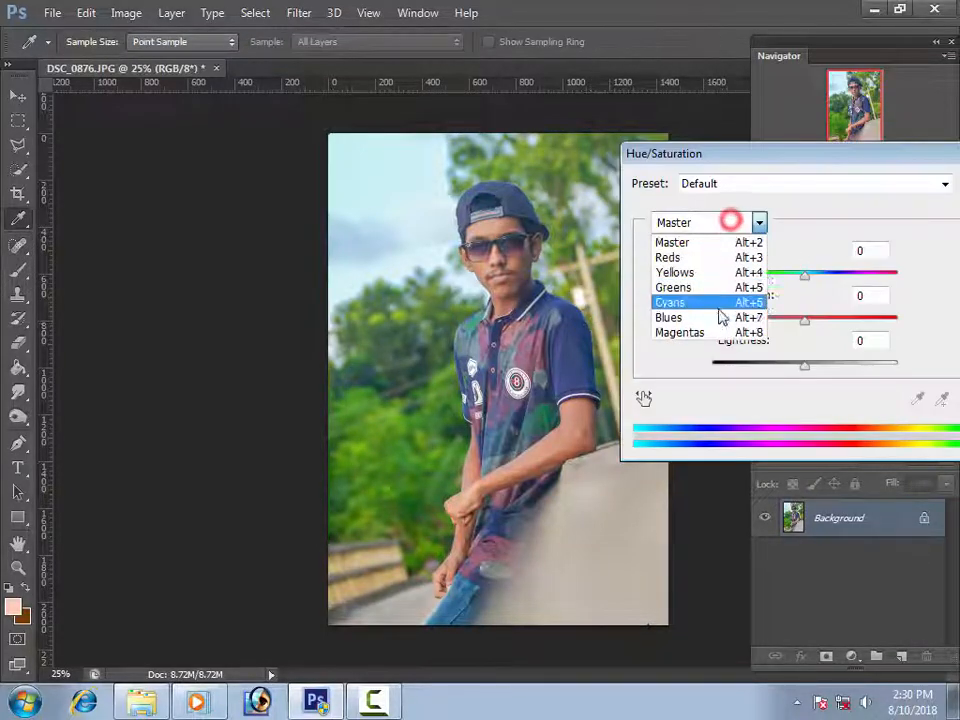
pyautogui.click(718, 317)
pyautogui.moveTo(806, 326); pyautogui.dragTo(818, 330)
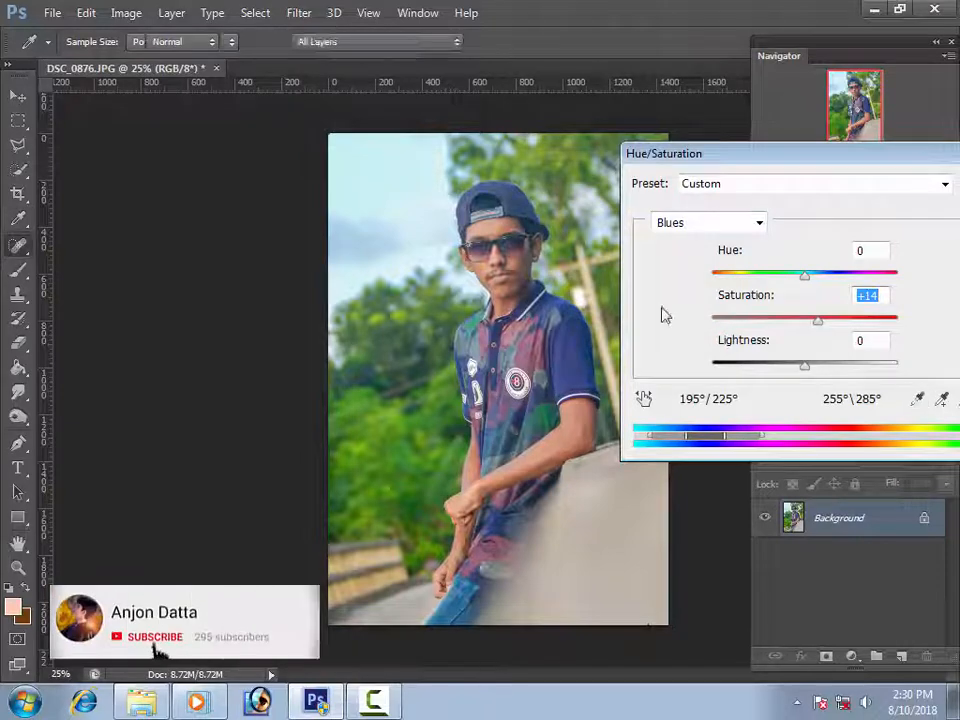
pyautogui.press('Return')
# Apply a Shadows/Highlights adjustment with the shadows amount at 20% and highlights at 0%
pyautogui.click(130, 12)
pyautogui.click(152, 61)
pyautogui.click(395, 370)
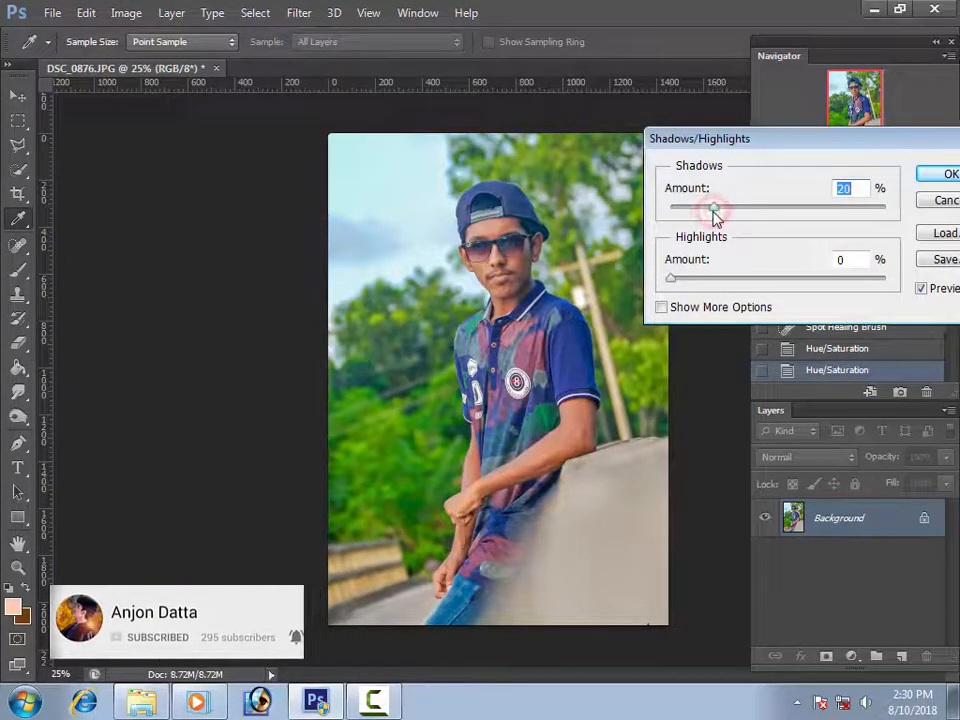
pyautogui.press('Return')
# Apply a Selective Color adjustment, setting Black in the Reds to -9% and adjusting Black in another color range
pyautogui.click(126, 12)
pyautogui.click(150, 61)
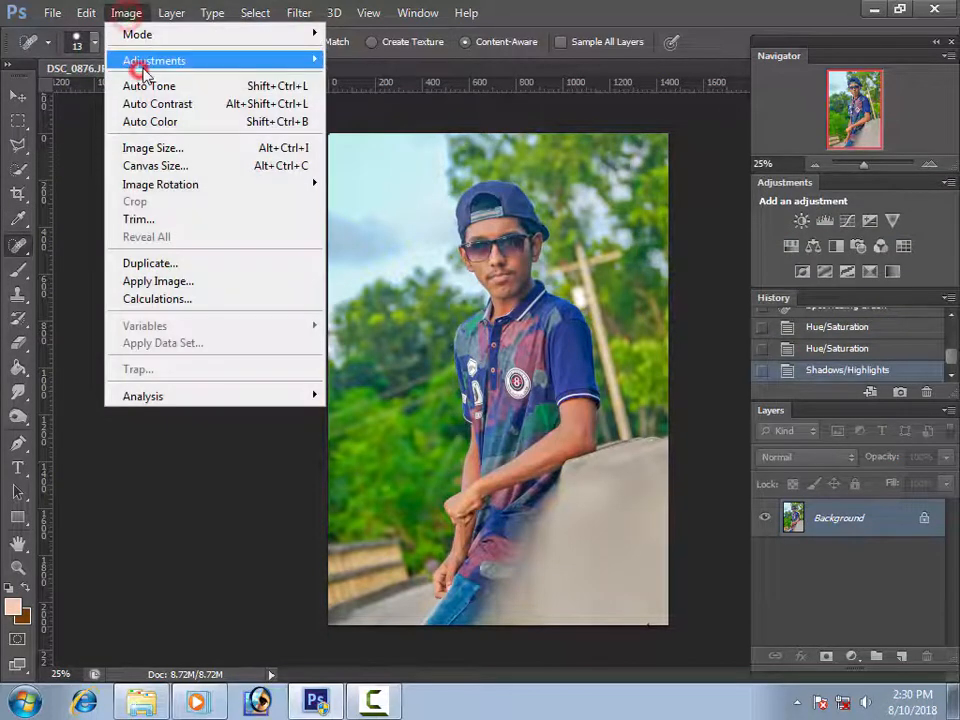
pyautogui.click(381, 343)
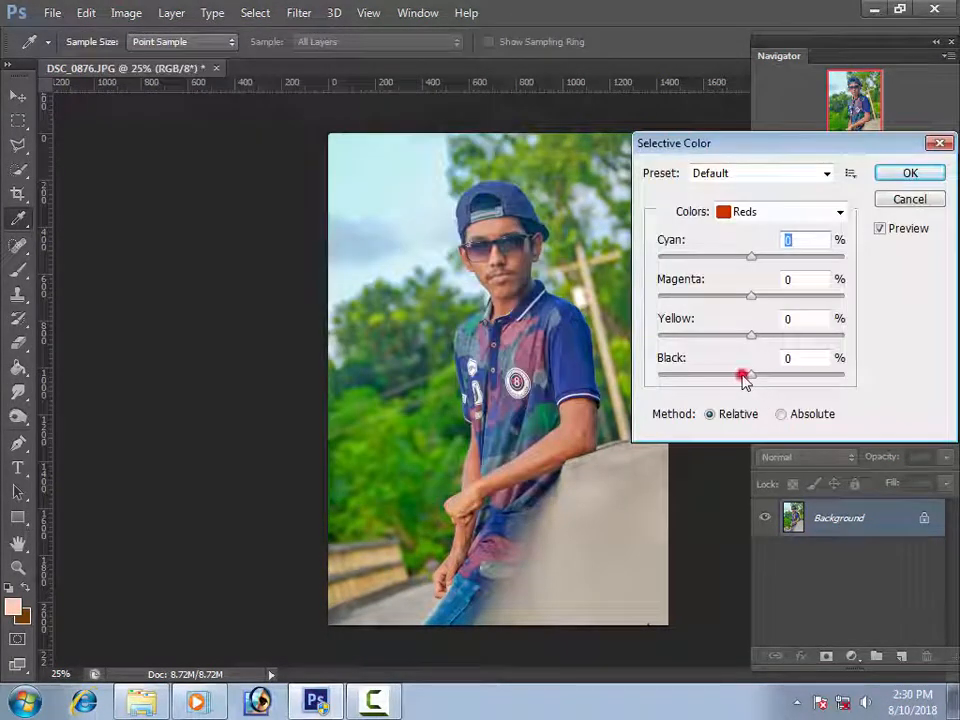
pyautogui.moveTo(742, 378); pyautogui.dragTo(748, 382)
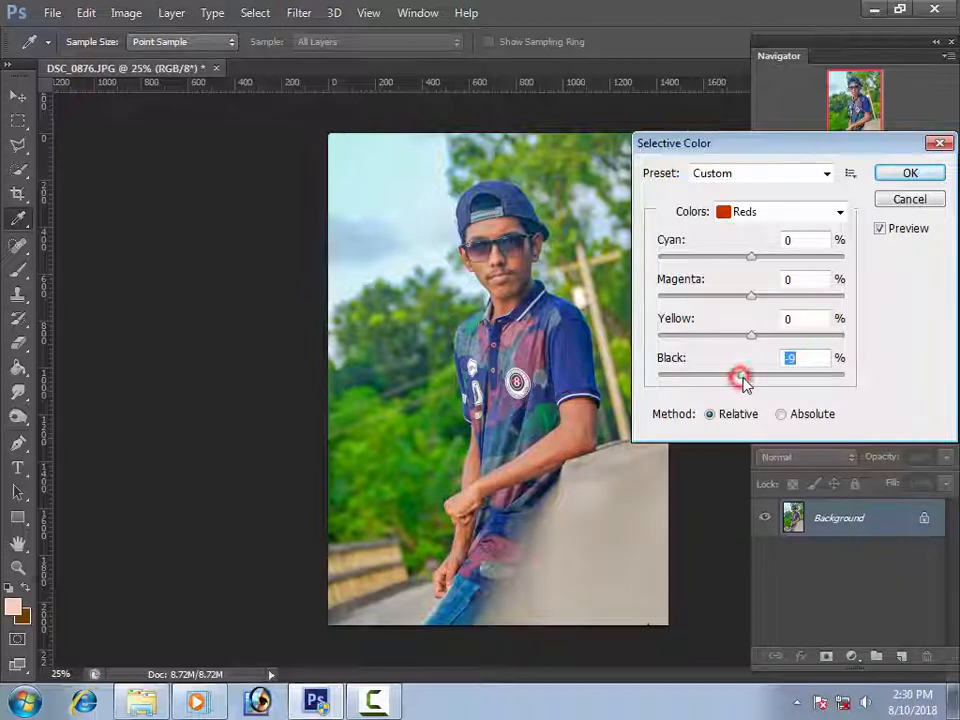
pyautogui.click(746, 212)
pyautogui.click(746, 244)
pyautogui.moveTo(749, 377); pyautogui.dragTo(790, 385)
pyautogui.click(754, 205)
pyautogui.click(756, 375)
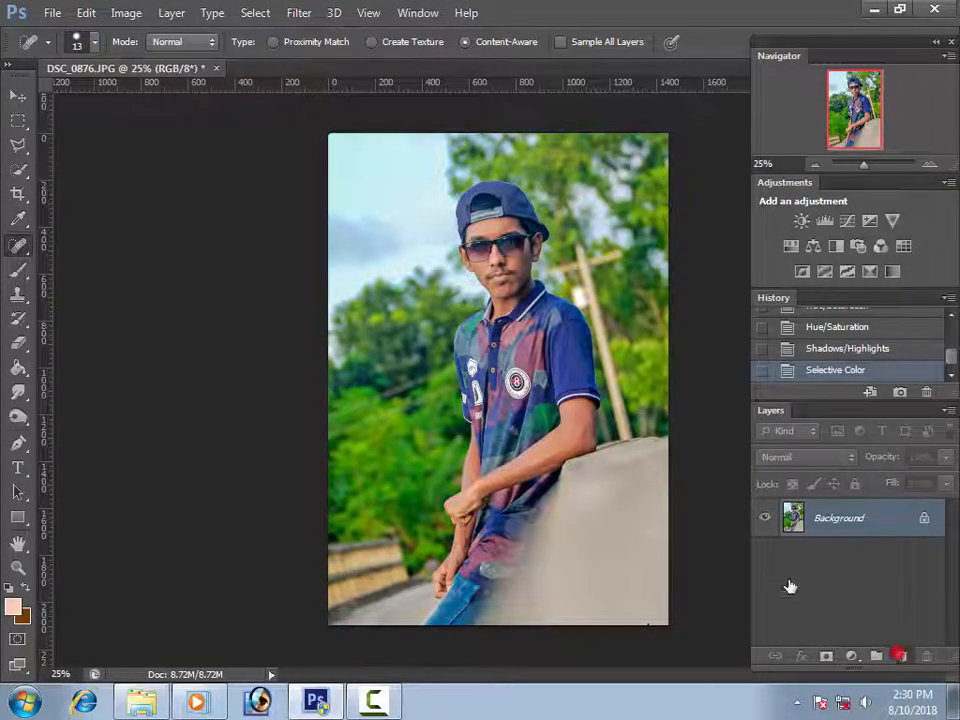
# Add a new empty layer above the Background for painting light on the skin
pyautogui.click(899, 655)
pyautogui.moveTo(512, 232); pyautogui.dragTo(512, 233)
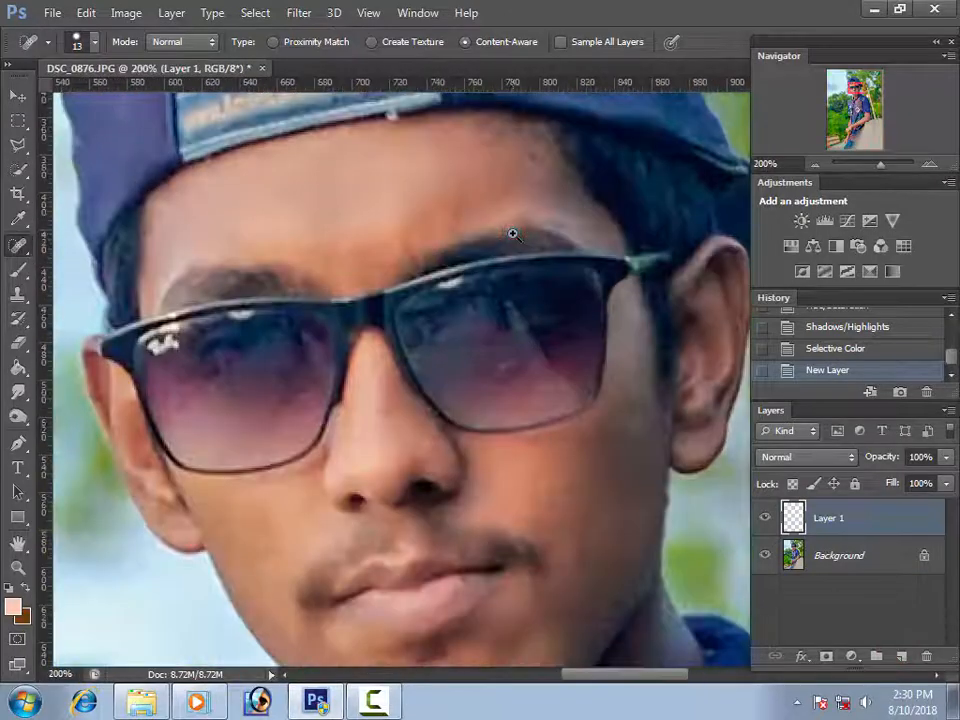
pyautogui.keyDown('alt'); pyautogui.click(510, 236); pyautogui.keyUp('alt')
pyautogui.click(476, 223)
pyautogui.keyDown('ctrl'); pyautogui.click(493, 237); pyautogui.keyUp('ctrl')
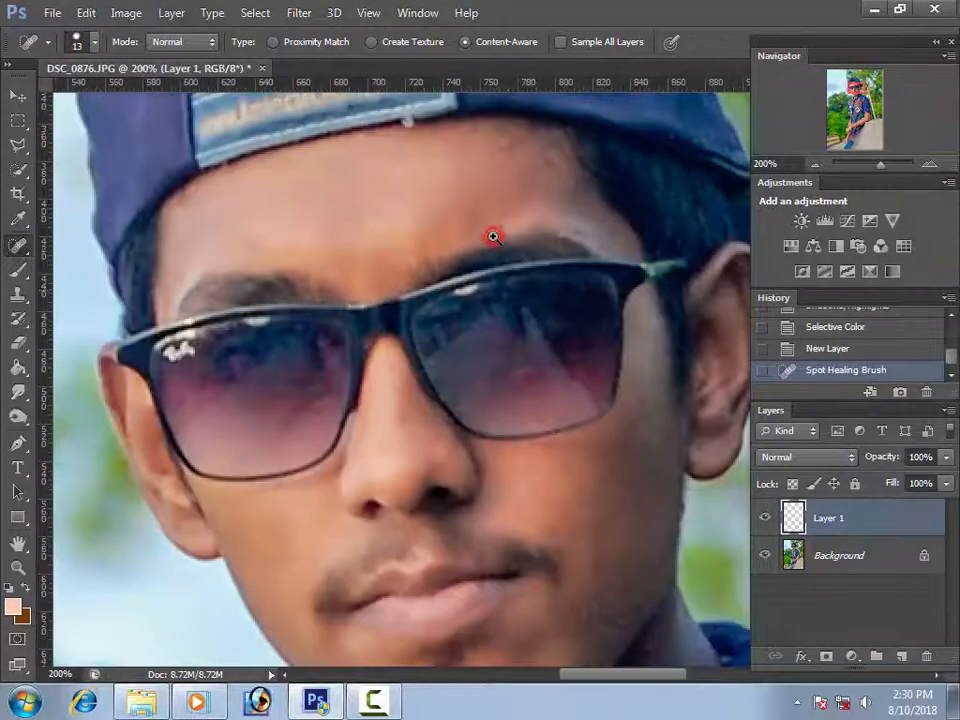
pyautogui.hotkey('ctrl', 'z')
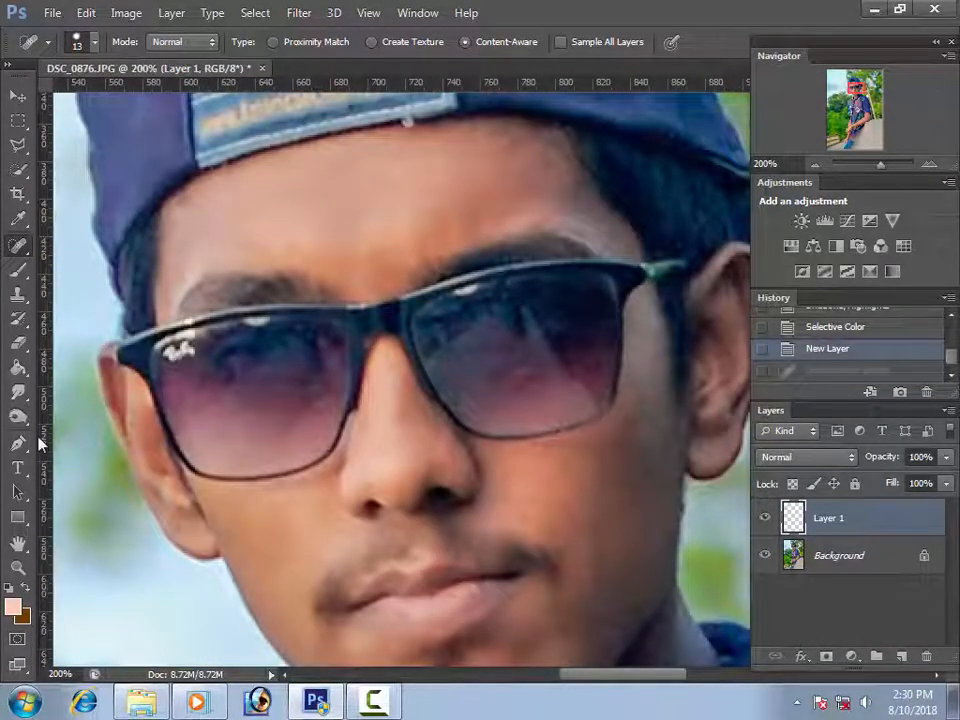
# Paint the forehead with an 80 px soft Brush in the light skin colour and set Layer 1 to Soft Light blending
pyautogui.click(17, 295)
pyautogui.click(17, 272)
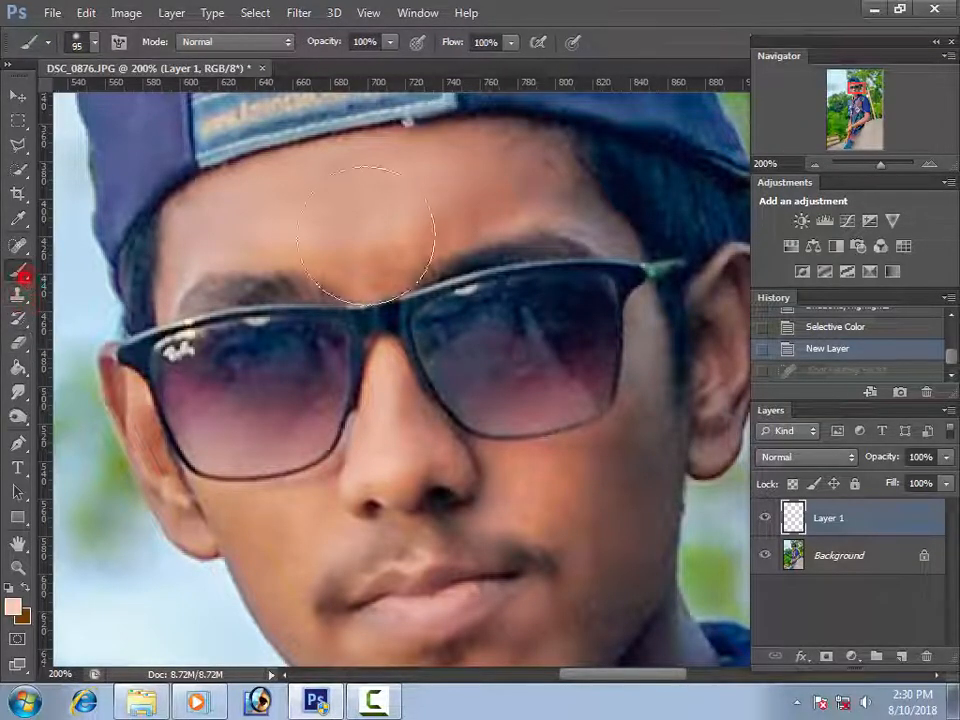
pyautogui.rightClick(450, 195)
pyautogui.moveTo(563, 240); pyautogui.dragTo(549, 243)
pyautogui.moveTo(489, 171)
pyautogui.mouseDown()
pyautogui.moveTo(461, 180)
pyautogui.moveTo(446, 200)
pyautogui.mouseUp()
pyautogui.moveTo(452, 189)
pyautogui.mouseDown()
pyautogui.moveTo(371, 227)
pyautogui.moveTo(260, 216)
pyautogui.moveTo(190, 238)
pyautogui.mouseUp()
pyautogui.click(829, 457)
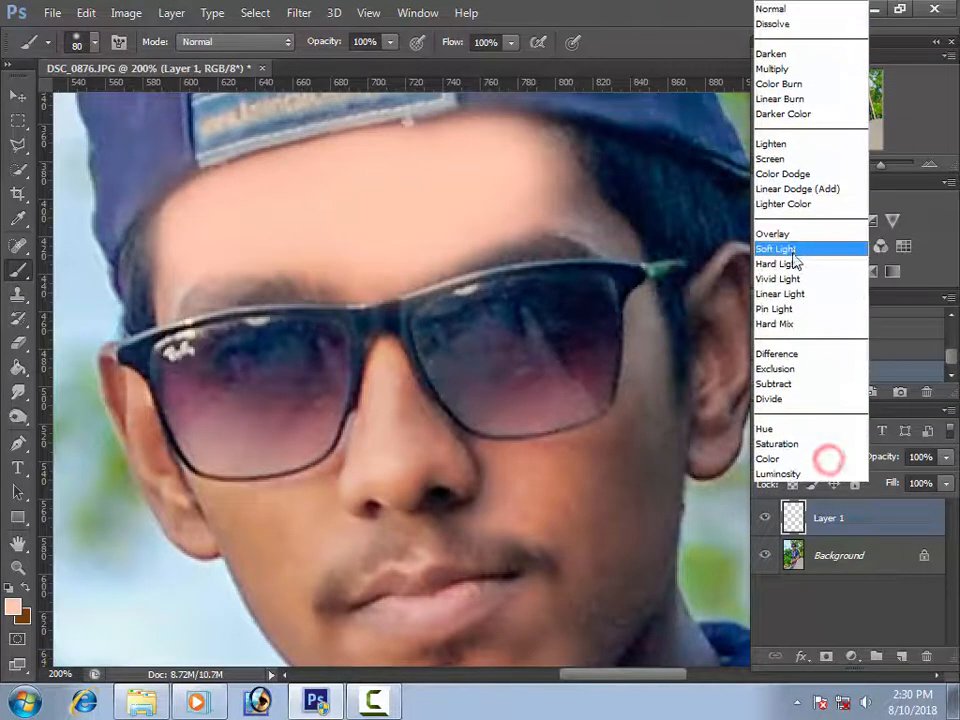
pyautogui.click(795, 248)
# Reduce the brush size to 30 px and brighten the edge of the forehead beside the hairline and eyebrow
pyautogui.rightClick(671, 370)
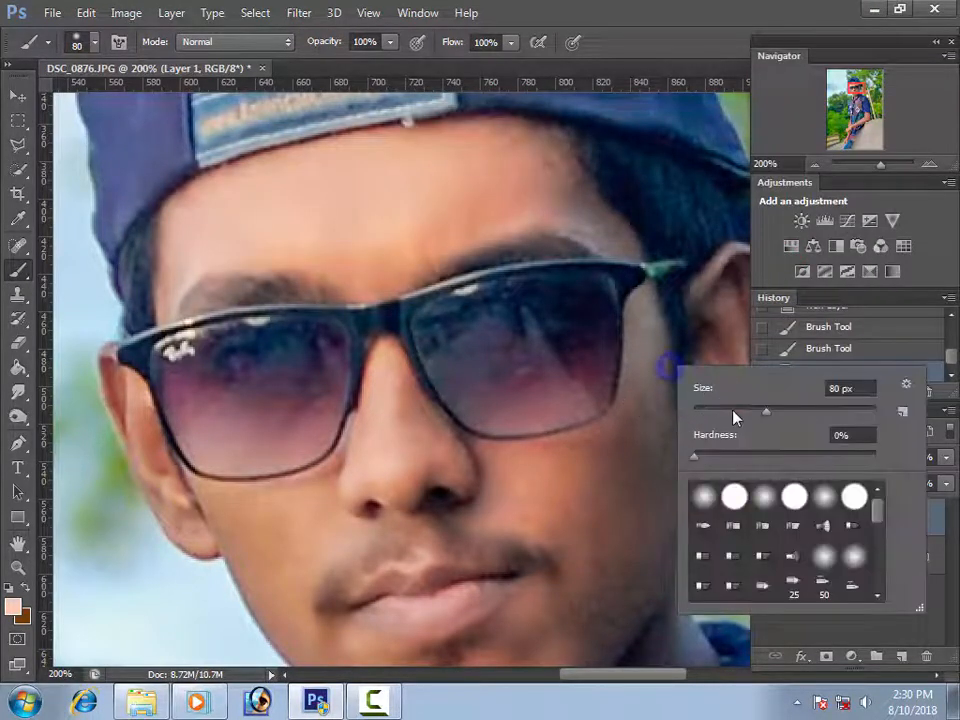
pyautogui.moveTo(716, 411); pyautogui.dragTo(708, 408)
pyautogui.click(625, 243)
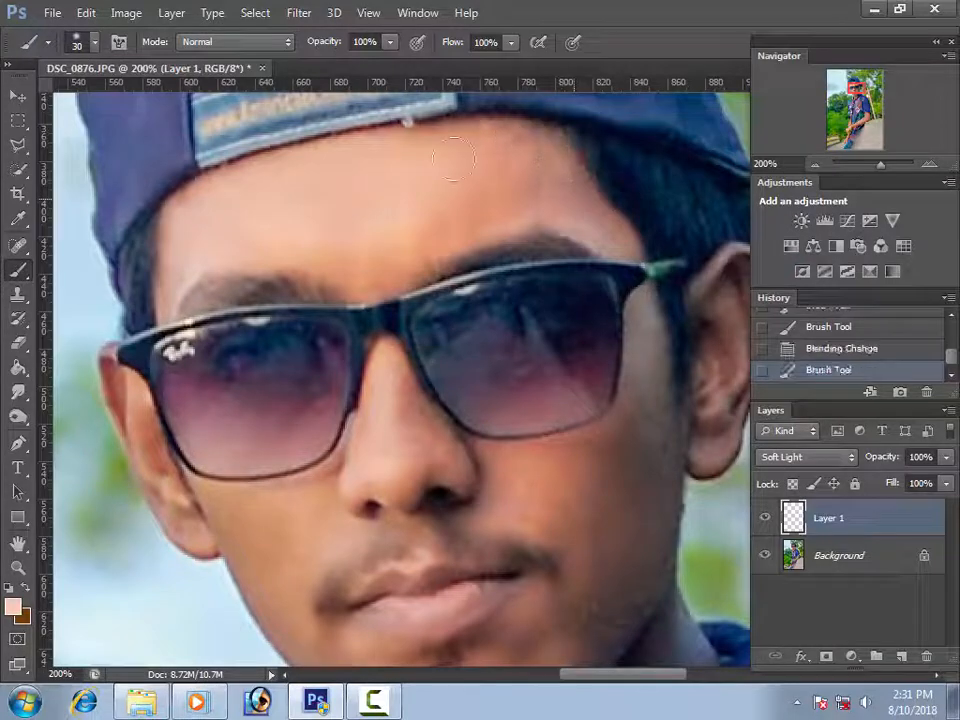
pyautogui.moveTo(626, 238); pyautogui.dragTo(620, 246)
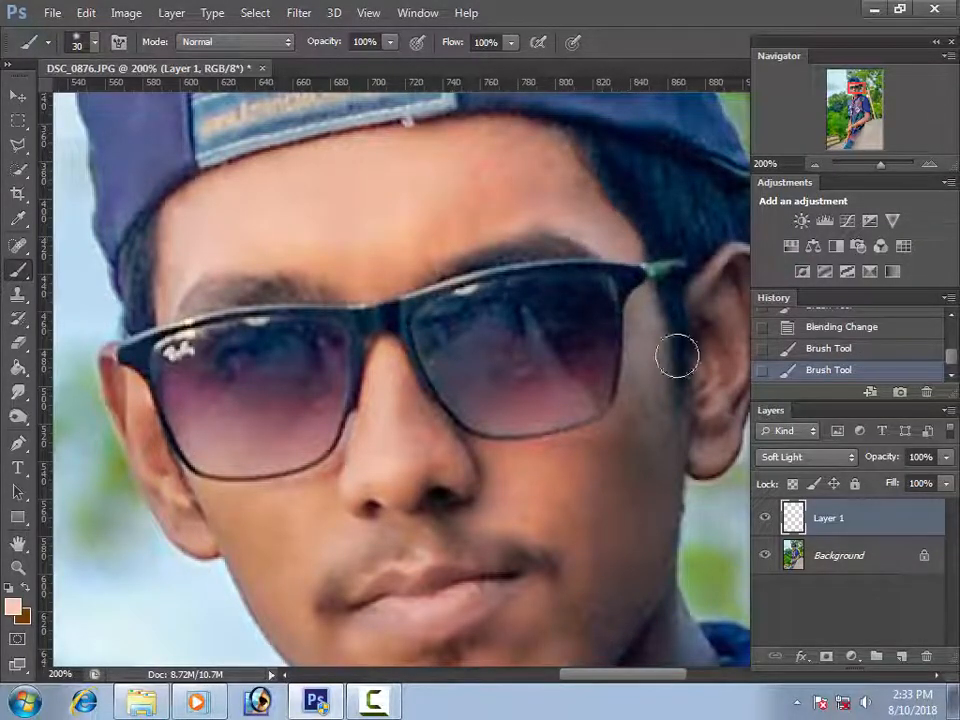
# Brush the light skin colour over the shaded cheek, temple and jaw on Layer 1
pyautogui.press('space')
pyautogui.moveTo(660, 399); pyautogui.dragTo(652, 267)
pyautogui.moveTo(644, 177)
pyautogui.mouseDown()
pyautogui.moveTo(649, 429)
pyautogui.moveTo(585, 531)
pyautogui.moveTo(623, 350)
pyautogui.moveTo(617, 306)
pyautogui.moveTo(526, 332)
pyautogui.moveTo(581, 406)
pyautogui.moveTo(471, 364)
pyautogui.moveTo(642, 397)
pyautogui.mouseUp()
pyautogui.moveTo(561, 475)
pyautogui.mouseDown()
pyautogui.moveTo(523, 520)
pyautogui.moveTo(529, 589)
pyautogui.moveTo(480, 592)
pyautogui.mouseUp()
pyautogui.moveTo(528, 552); pyautogui.dragTo(609, 470)
pyautogui.moveTo(592, 410)
pyautogui.mouseDown()
pyautogui.moveTo(572, 435)
pyautogui.moveTo(493, 456)
pyautogui.moveTo(538, 514)
pyautogui.moveTo(526, 526)
pyautogui.mouseUp()
pyautogui.moveTo(643, 450); pyautogui.dragTo(460, 437)
pyautogui.moveTo(551, 371)
pyautogui.mouseDown()
pyautogui.moveTo(579, 441)
pyautogui.moveTo(469, 544)
pyautogui.moveTo(552, 427)
pyautogui.mouseUp()
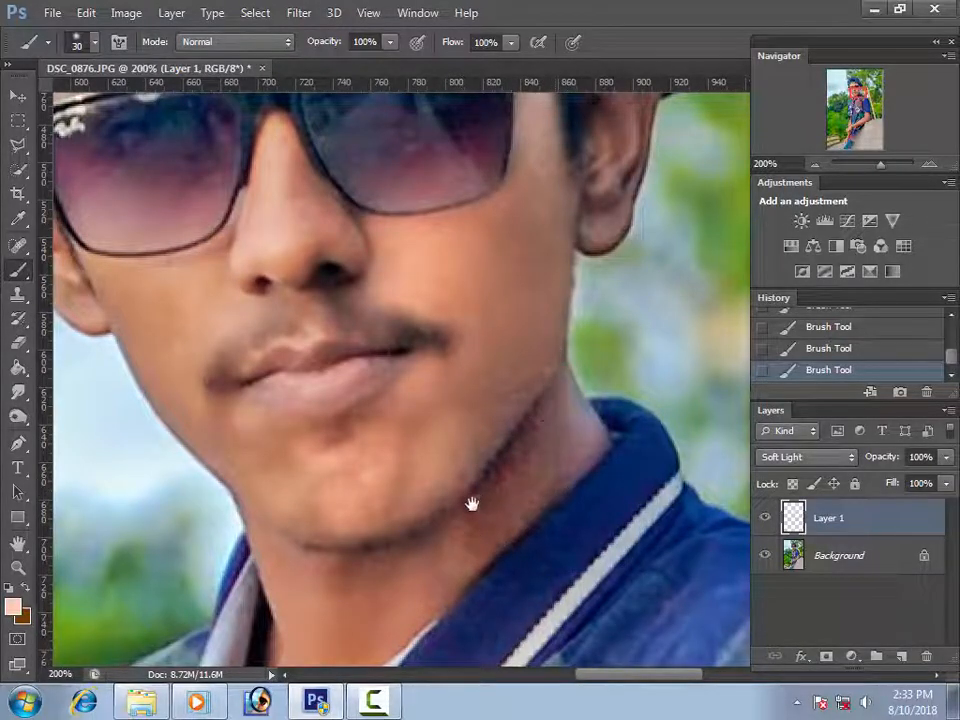
# Brighten the chin, neck, nose and the cheek and ear on the sky side with the Brush
pyautogui.moveTo(471, 504); pyautogui.dragTo(572, 369)
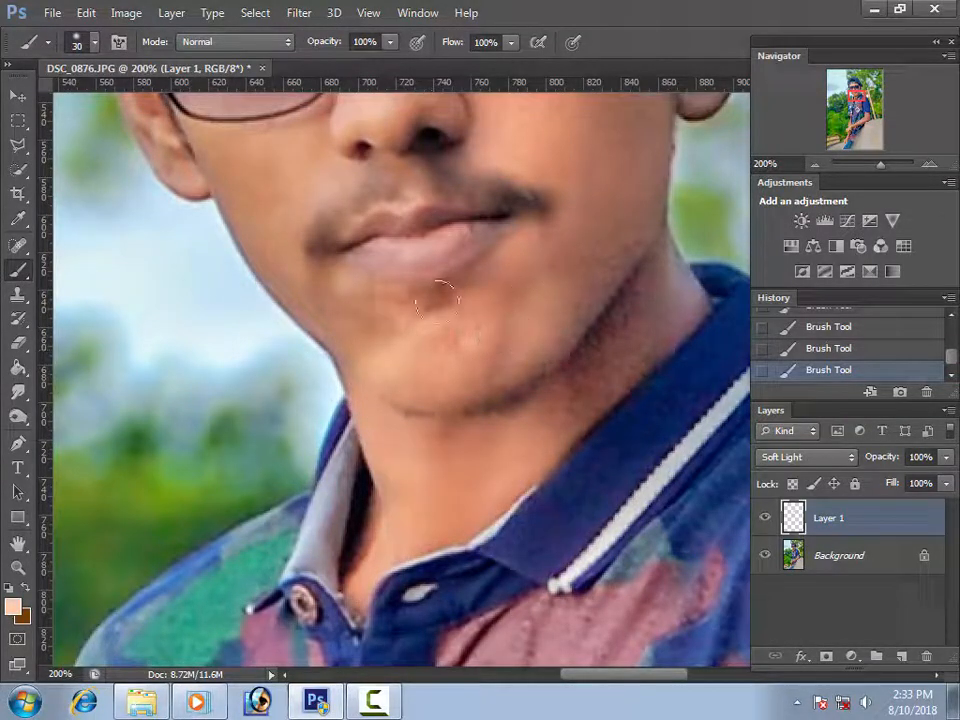
pyautogui.moveTo(268, 238); pyautogui.dragTo(450, 497)
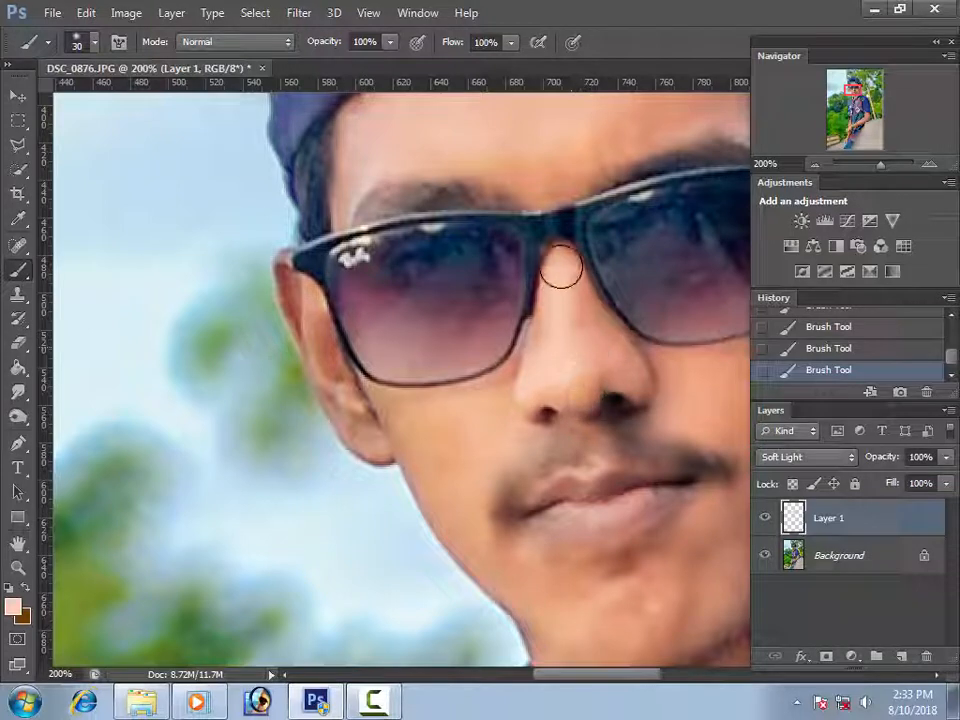
pyautogui.moveTo(451, 429)
pyautogui.mouseDown()
pyautogui.moveTo(364, 443)
pyautogui.moveTo(279, 253)
pyautogui.moveTo(296, 339)
pyautogui.mouseUp()
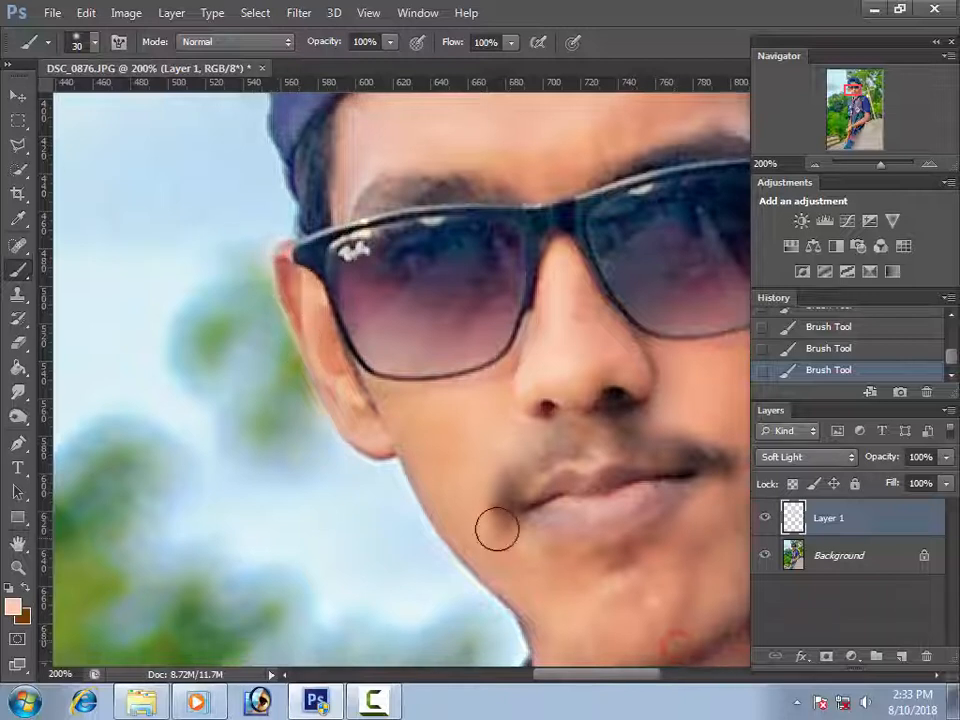
# Erase the paint spilled outside the sky-side ear and repaint the ear's edge with a 14 px brush
pyautogui.press('e')
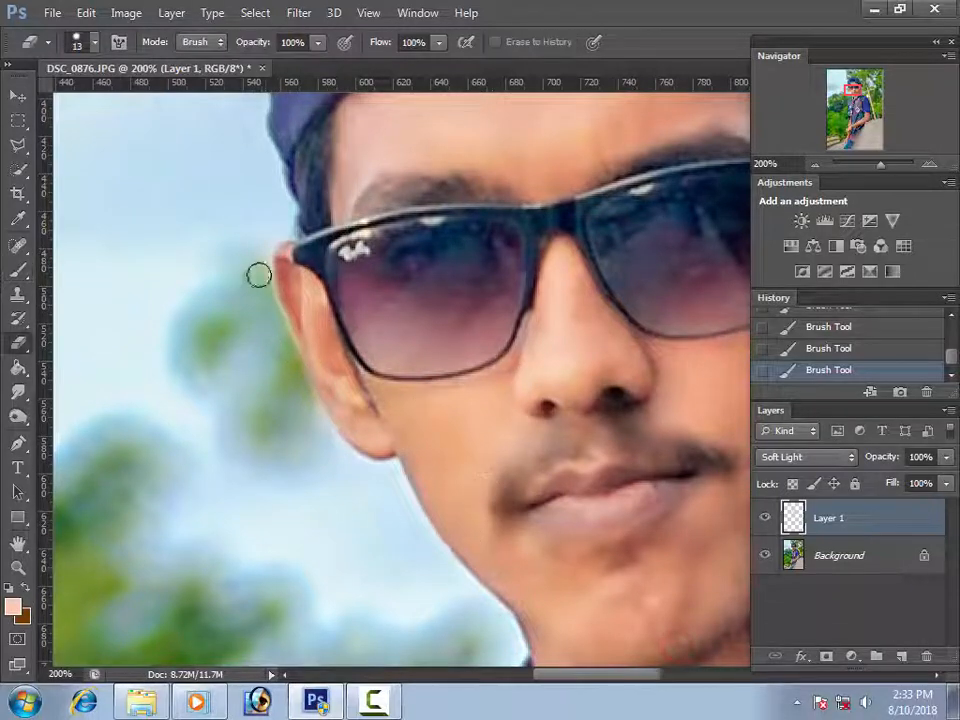
pyautogui.moveTo(264, 267); pyautogui.dragTo(262, 257)
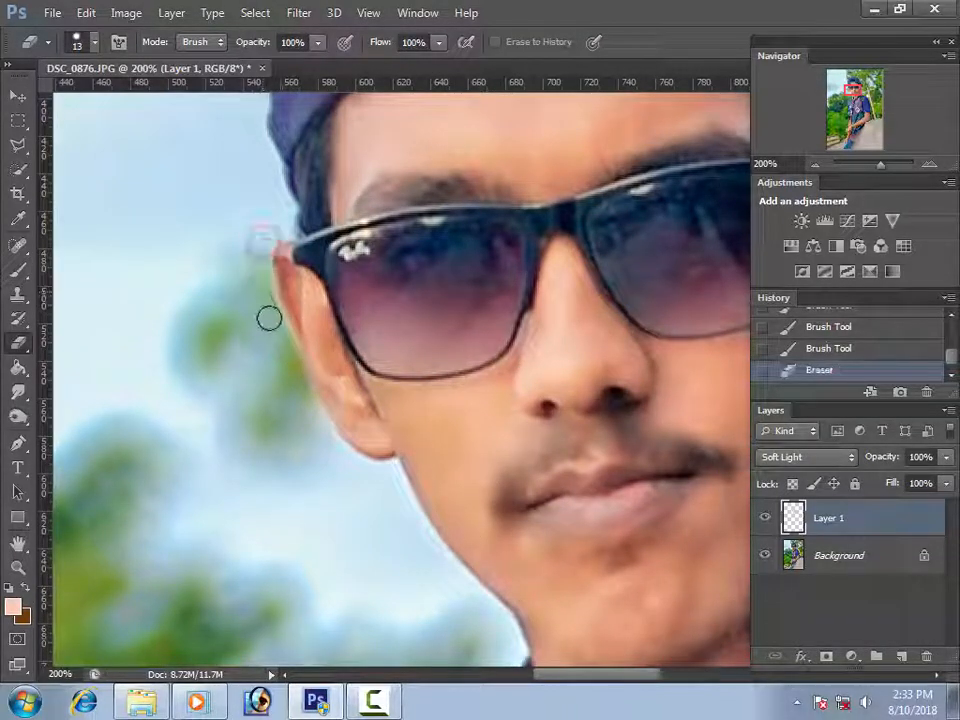
pyautogui.press('b')
pyautogui.moveTo(328, 373)
pyautogui.mouseDown()
pyautogui.moveTo(308, 306)
pyautogui.moveTo(322, 301)
pyautogui.mouseUp()
pyautogui.rightClick(294, 277)
pyautogui.click(281, 248)
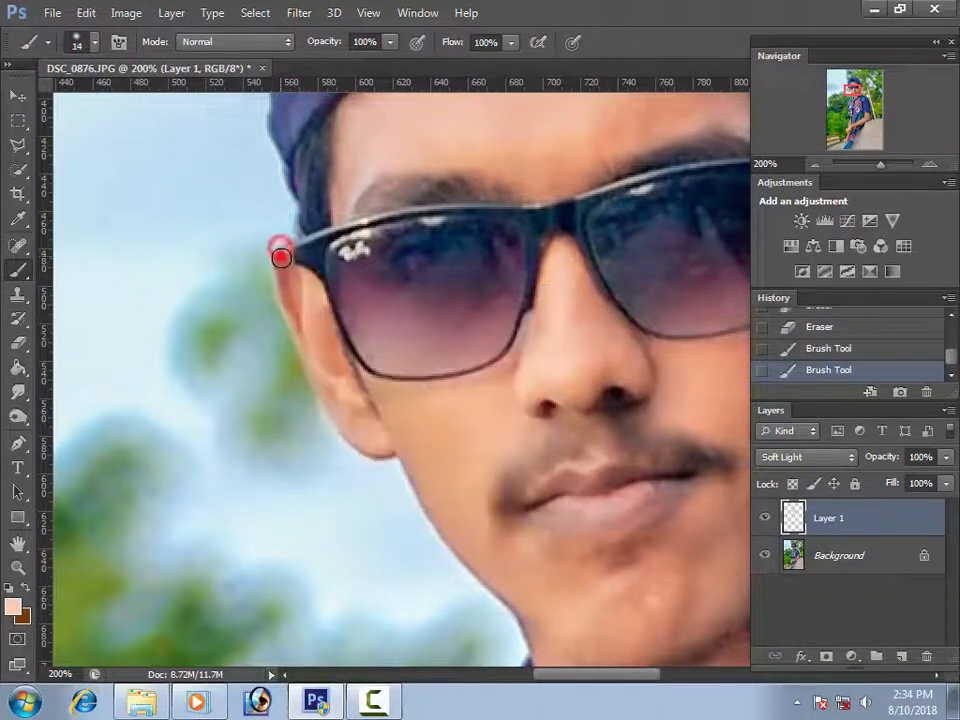
pyautogui.moveTo(281, 255); pyautogui.dragTo(300, 307)
# Set the brush size to 27 px and brighten the skin between the nose and the moustache
pyautogui.moveTo(541, 490); pyautogui.dragTo(473, 422)
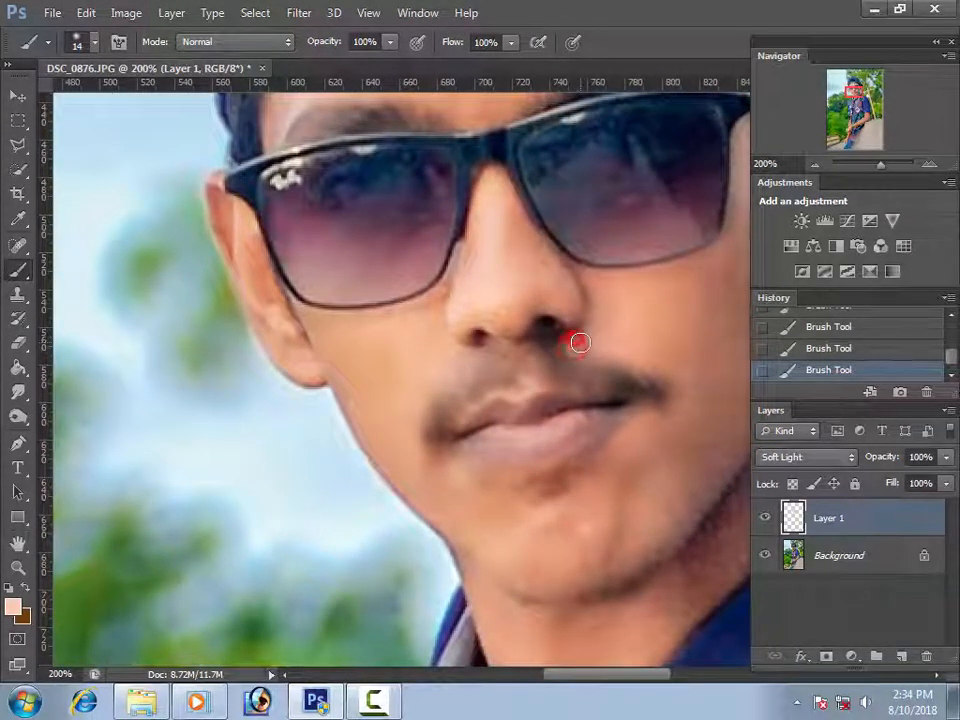
pyautogui.rightClick(571, 345)
pyautogui.moveTo(626, 391); pyautogui.dragTo(632, 391)
pyautogui.click(562, 347)
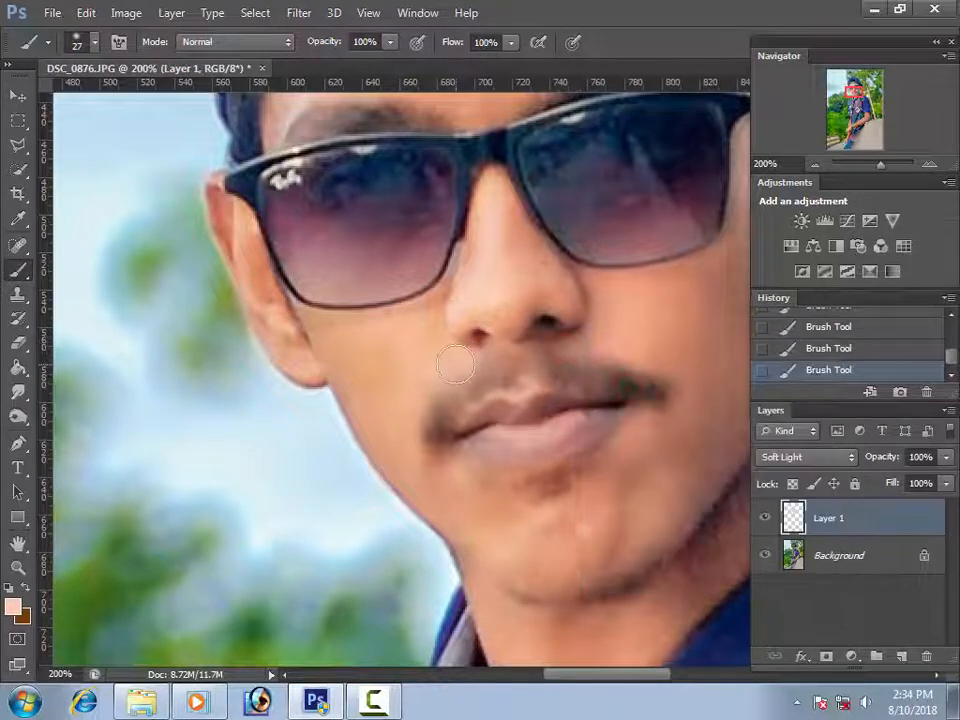
pyautogui.click(496, 336)
# Lower the Eraser's hardness and erase the brightening from the dark nostril
pyautogui.press('e')
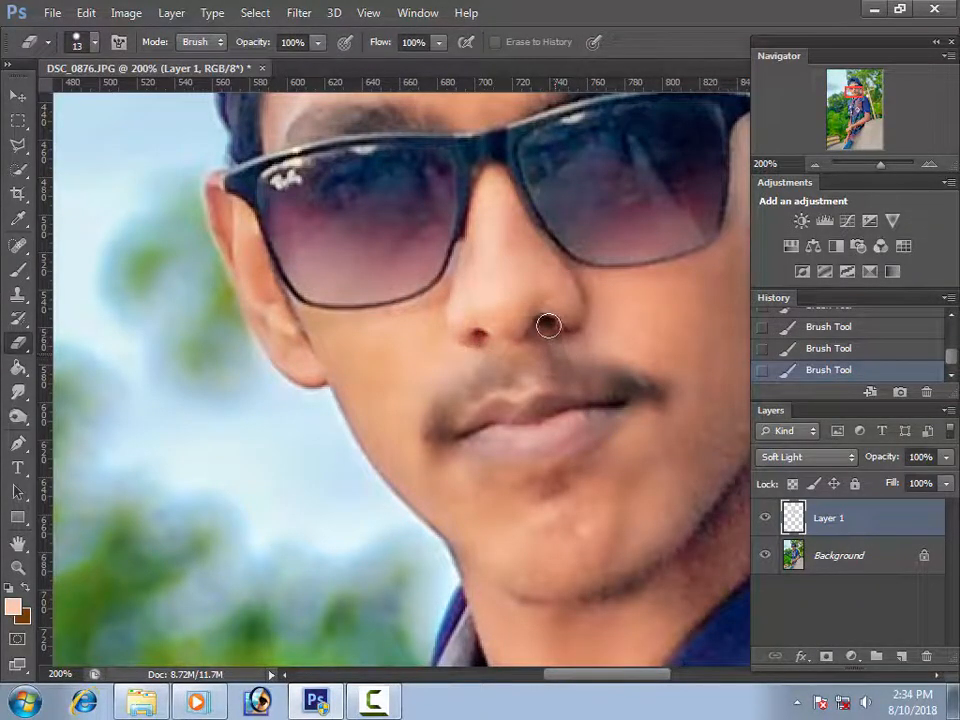
pyautogui.moveTo(549, 326); pyautogui.dragTo(541, 328)
pyautogui.hotkey('ctrl', 'z')
pyautogui.rightClick(572, 367)
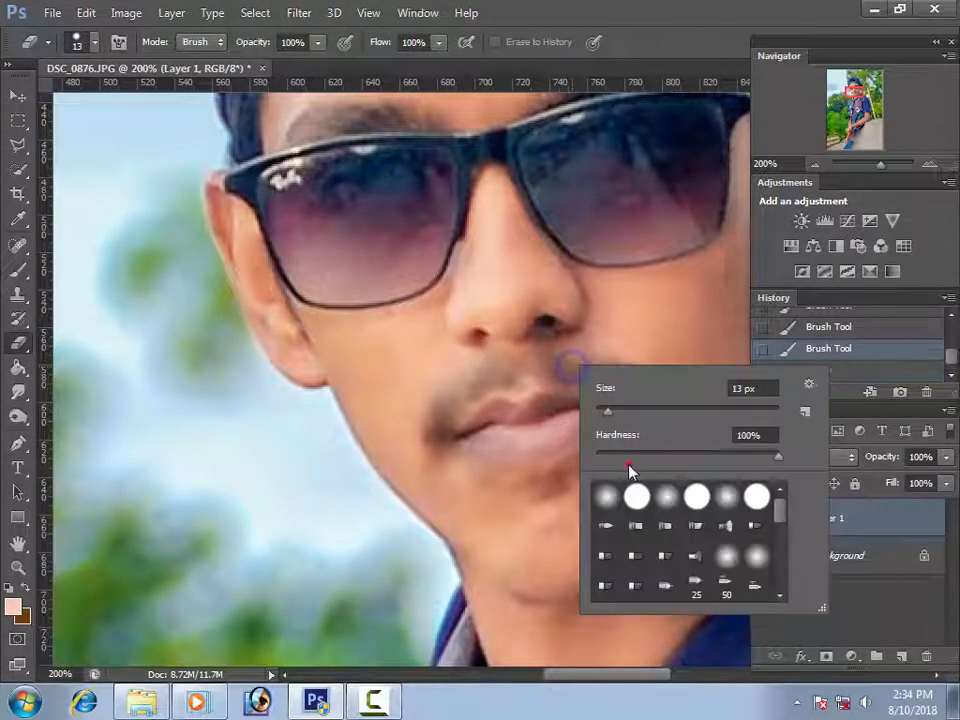
pyautogui.moveTo(633, 462); pyautogui.dragTo(596, 453)
pyautogui.click(544, 326)
pyautogui.moveTo(544, 326)
pyautogui.mouseDown()
pyautogui.moveTo(560, 327)
pyautogui.moveTo(507, 294)
pyautogui.mouseUp()
# Brush the light skin colour over the nose and the ear on the shaded side of the face
pyautogui.press('b')
pyautogui.click(484, 240)
pyautogui.click(612, 468)
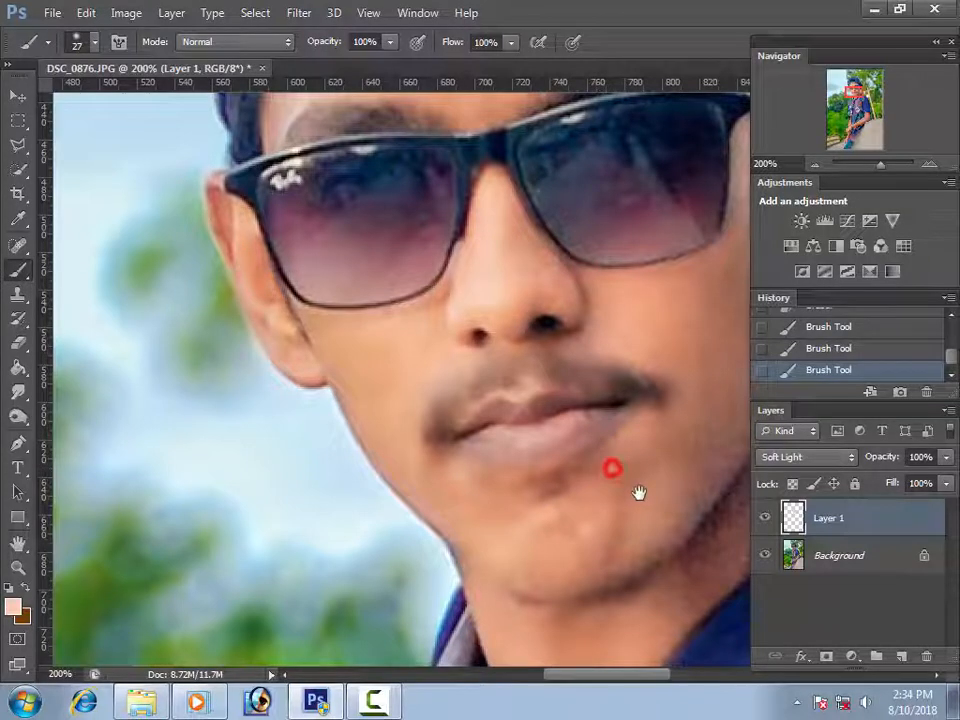
pyautogui.hotkey('ctrl', '-')
pyautogui.hotkey('ctrl', '-')
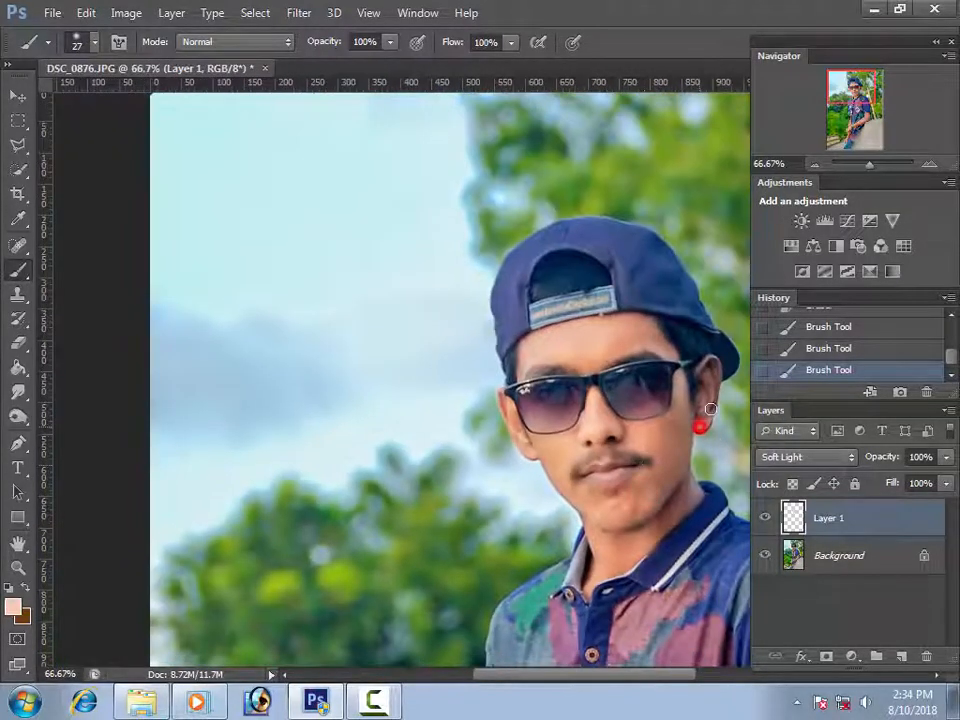
pyautogui.moveTo(711, 409); pyautogui.dragTo(716, 369)
pyautogui.moveTo(706, 417); pyautogui.dragTo(704, 396)
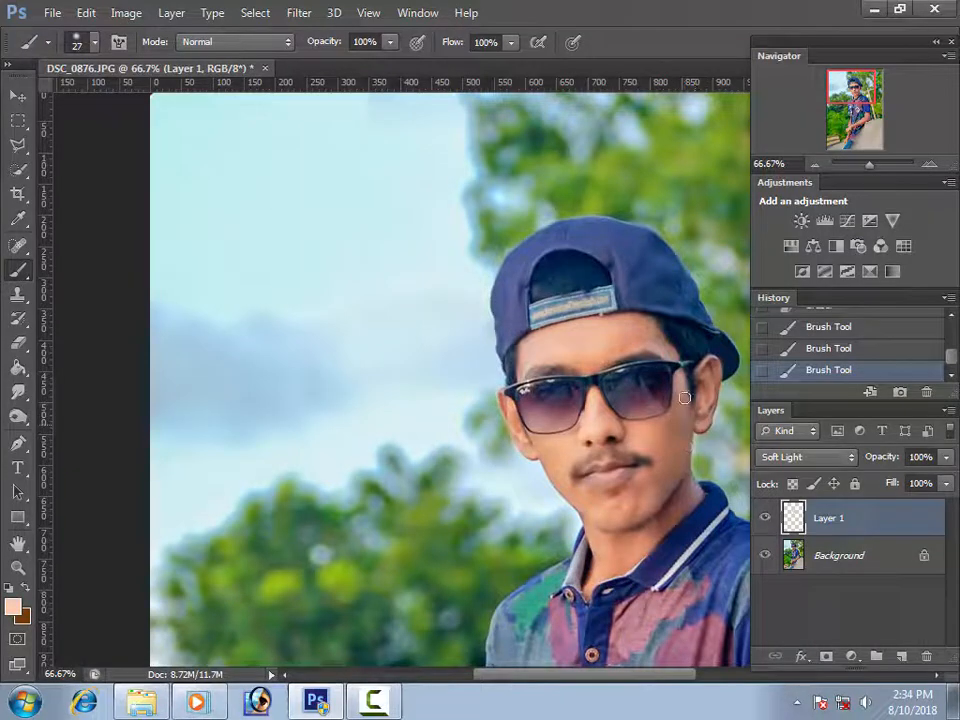
# Compare the portrait with Layer 1 hidden and shown, and lower the layer's opacity to 56%
pyautogui.moveTo(656, 486); pyautogui.dragTo(601, 384)
pyautogui.click(764, 519)
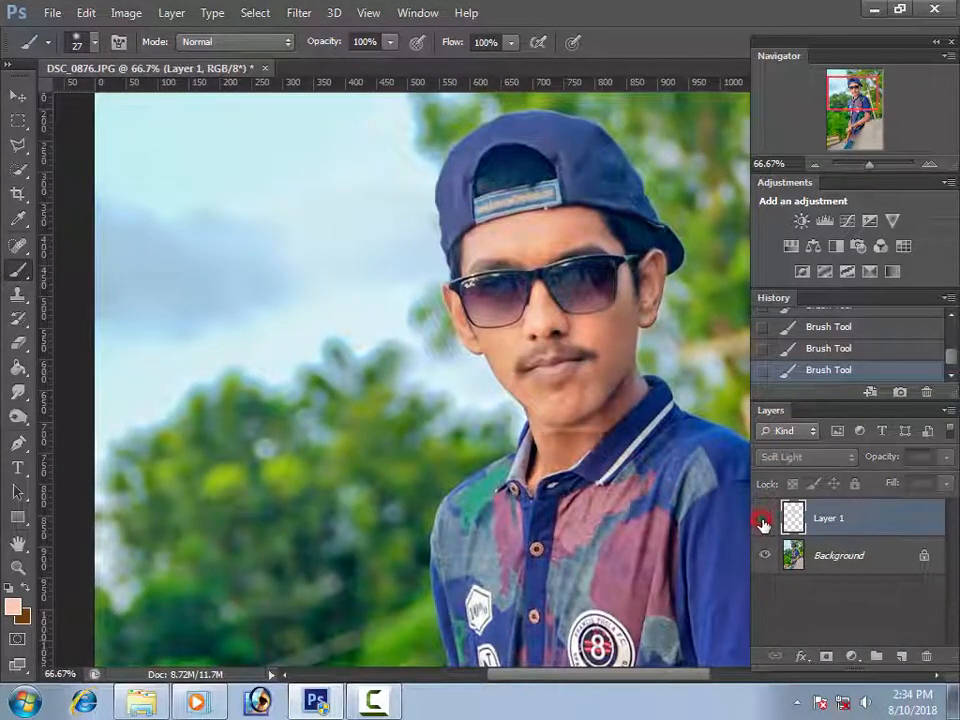
pyautogui.click(764, 519)
pyautogui.moveTo(945, 457); pyautogui.dragTo(906, 472)
# Set the brush size to 77 px and paint the light skin colour over both forearms and the hands
pyautogui.scroll(-5, 550, 370)
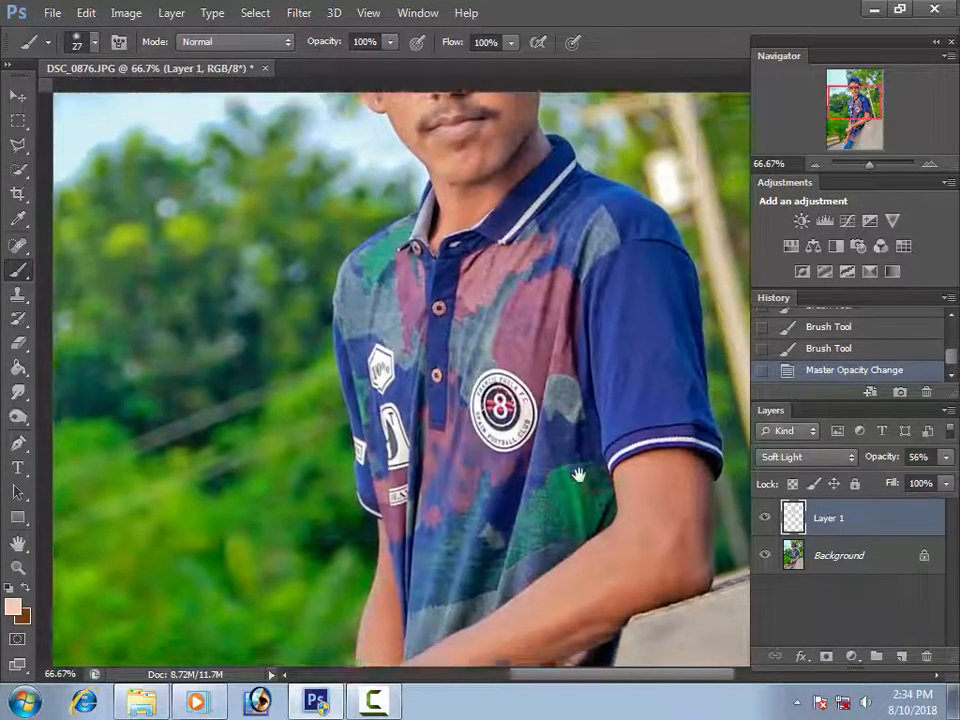
pyautogui.rightClick(699, 335)
pyautogui.moveTo(703, 315)
pyautogui.mouseDown()
pyautogui.moveTo(731, 326)
pyautogui.moveTo(728, 362)
pyautogui.mouseUp()
pyautogui.press('space')
pyautogui.moveTo(714, 390); pyautogui.dragTo(662, 398)
pyautogui.moveTo(685, 329)
pyautogui.mouseDown()
pyautogui.moveTo(675, 404)
pyautogui.moveTo(385, 529)
pyautogui.moveTo(322, 568)
pyautogui.mouseUp()
pyautogui.moveTo(410, 498)
pyautogui.mouseDown()
pyautogui.moveTo(463, 481)
pyautogui.moveTo(593, 401)
pyautogui.moveTo(640, 350)
pyautogui.moveTo(664, 364)
pyautogui.moveTo(681, 334)
pyautogui.moveTo(590, 432)
pyautogui.mouseUp()
pyautogui.moveTo(461, 501); pyautogui.dragTo(447, 507)
pyautogui.moveTo(454, 499); pyautogui.dragTo(594, 316)
pyautogui.moveTo(486, 465)
pyautogui.mouseDown()
pyautogui.moveTo(465, 527)
pyautogui.moveTo(438, 560)
pyautogui.moveTo(421, 612)
pyautogui.mouseUp()
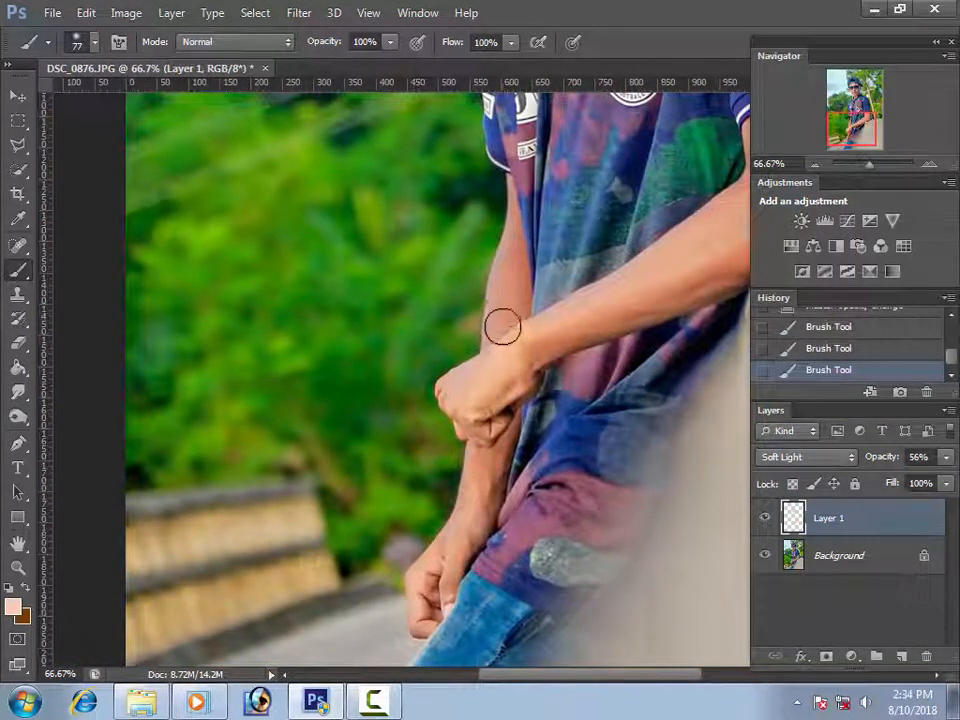
pyautogui.moveTo(503, 316)
pyautogui.mouseDown()
pyautogui.moveTo(510, 259)
pyautogui.moveTo(501, 326)
pyautogui.moveTo(516, 250)
pyautogui.mouseUp()
# Reduce the brush to 24 px and brighten the narrow part of the far arm between the shirt and the foliage
pyautogui.click(520, 237)
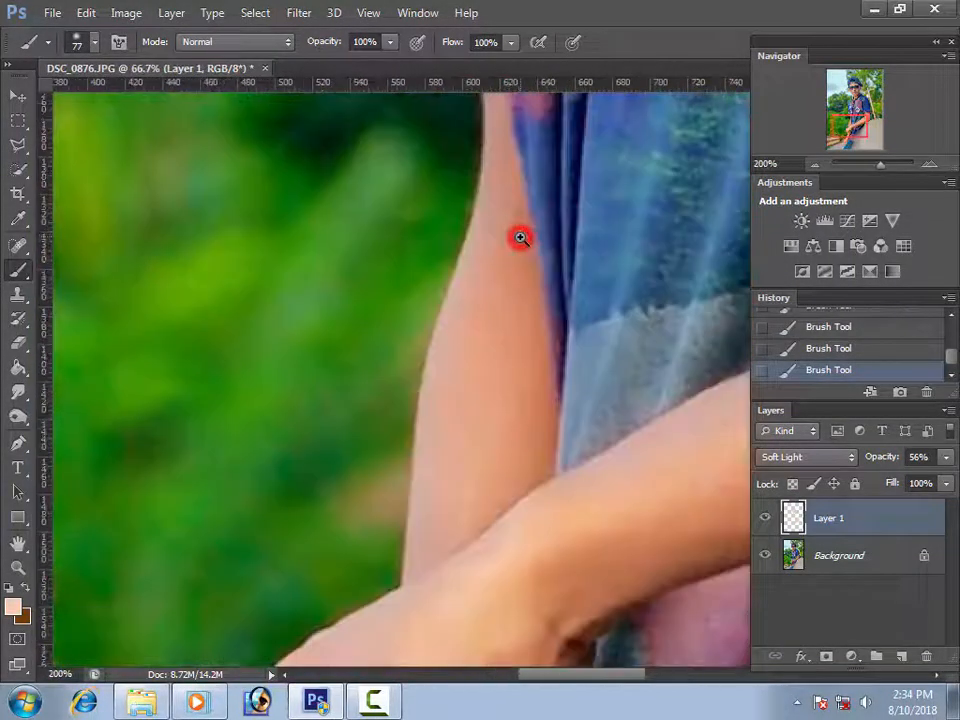
pyautogui.rightClick(502, 306)
pyautogui.moveTo(560, 346); pyautogui.dragTo(546, 342)
pyautogui.press('space')
pyautogui.click(494, 181)
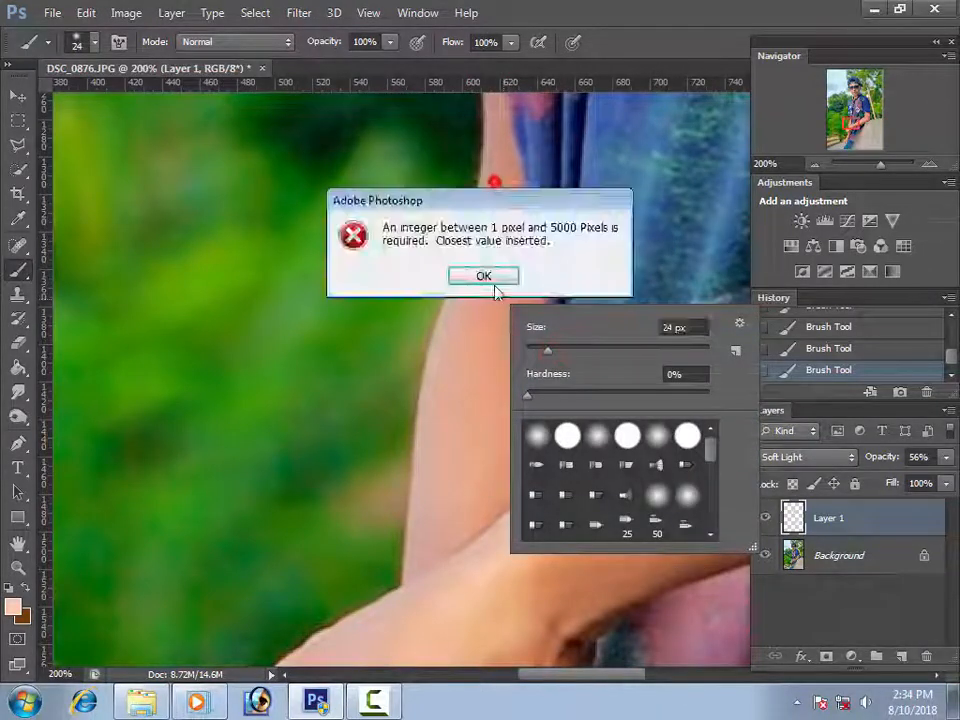
pyautogui.click(494, 281)
pyautogui.moveTo(527, 214); pyautogui.dragTo(521, 314)
pyautogui.moveTo(487, 163); pyautogui.dragTo(516, 409)
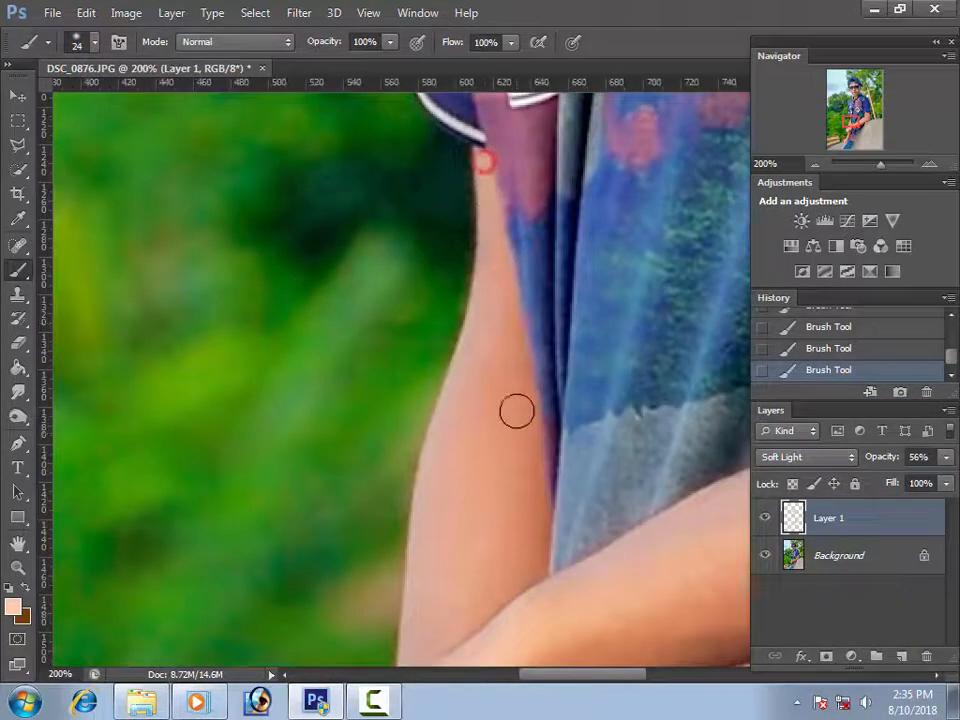
# Compare the photo with and without Layer 1, and apply Levels to the layer with a midtone value of 1.30
pyautogui.keyDown('alt'); pyautogui.click(535, 489); pyautogui.keyUp('alt')
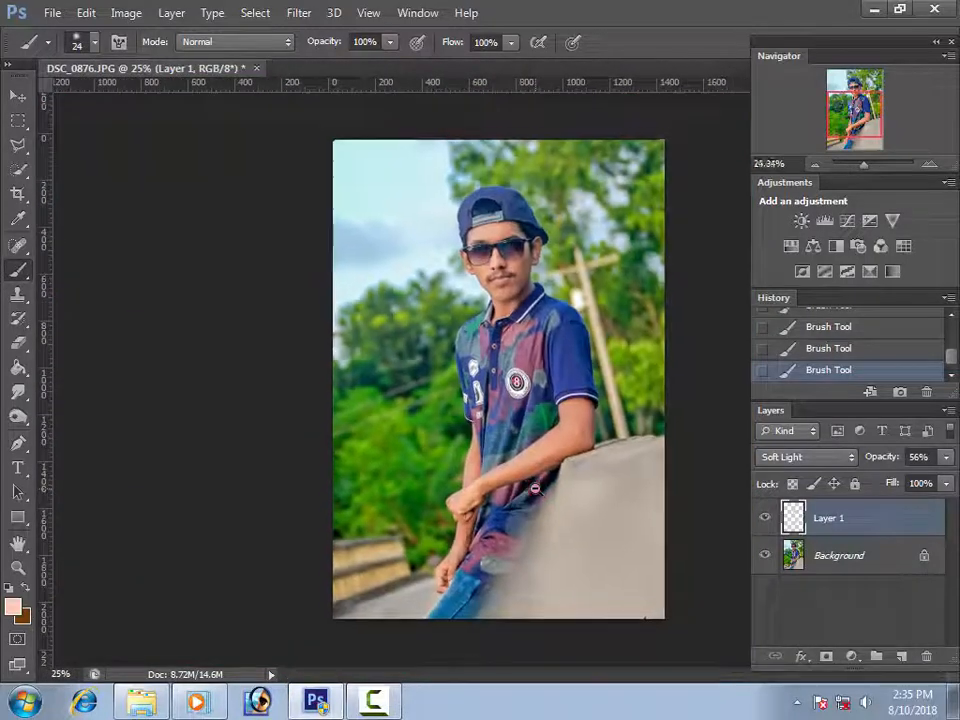
pyautogui.click(766, 518)
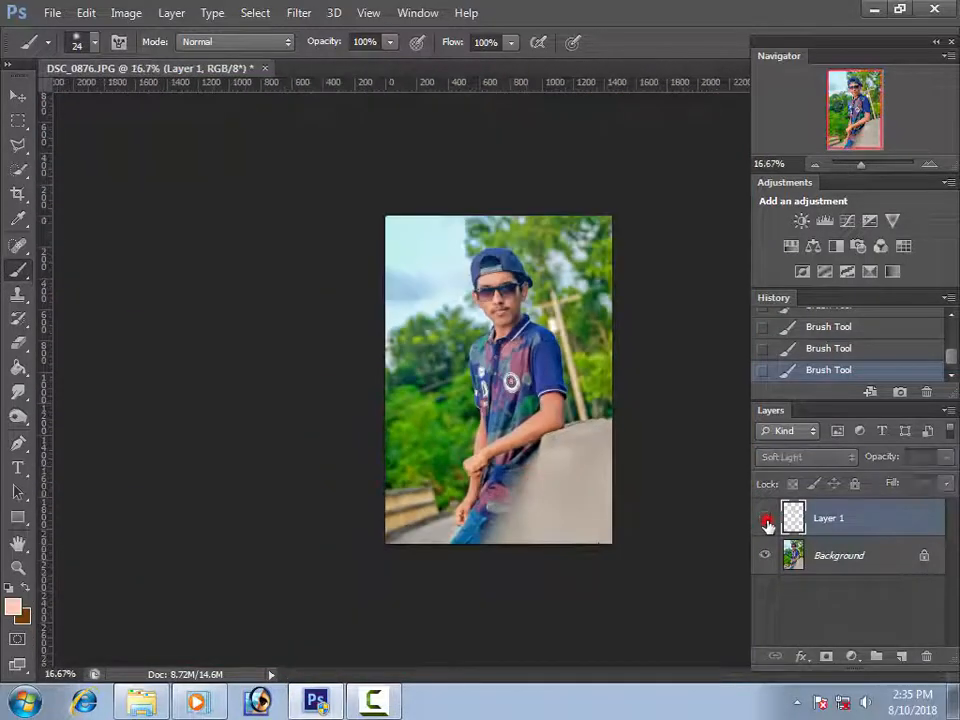
pyautogui.click(766, 518)
pyautogui.hotkey('ctrl', 'l')
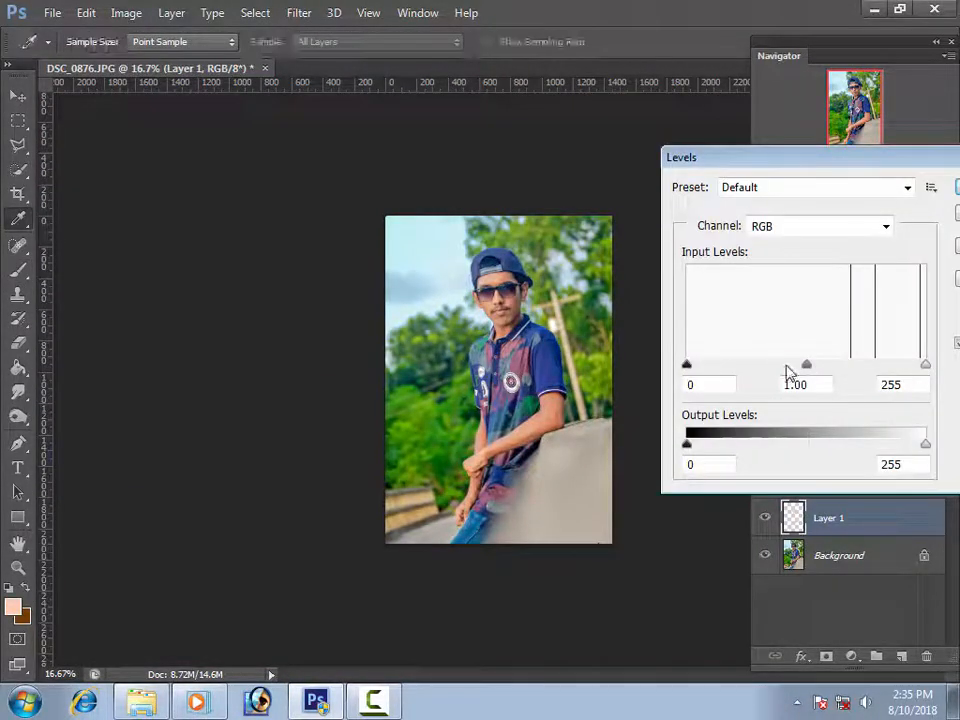
pyautogui.moveTo(786, 367)
pyautogui.mouseDown()
pyautogui.moveTo(831, 369)
pyautogui.moveTo(784, 367)
pyautogui.mouseUp()
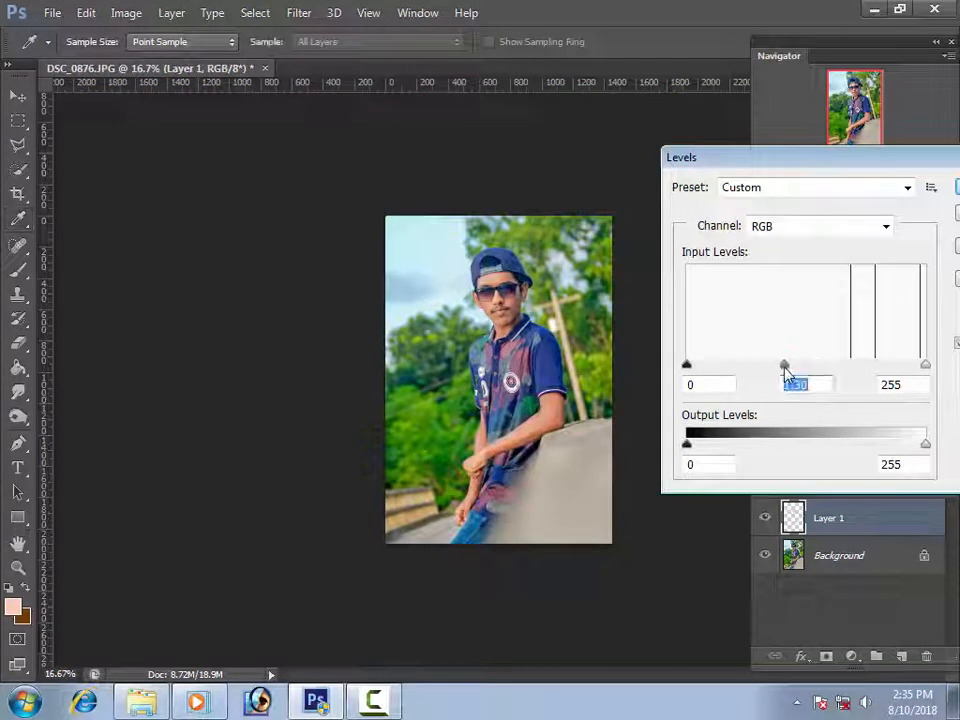
pyautogui.press('Return')
# Try Layer 1's opacity at 33% and at 49% to judge the strength of the skin brightening
pyautogui.click(944, 457)
pyautogui.moveTo(888, 484); pyautogui.dragTo(889, 483)
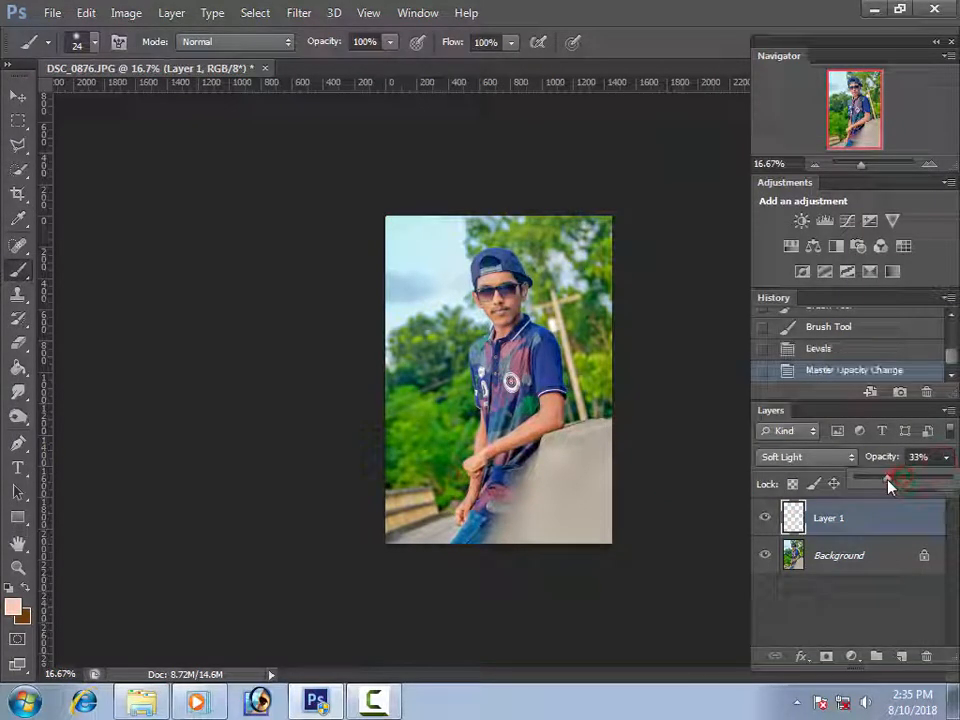
pyautogui.hotkey('ctrl', '+')
pyautogui.hotkey('ctrl', '+')
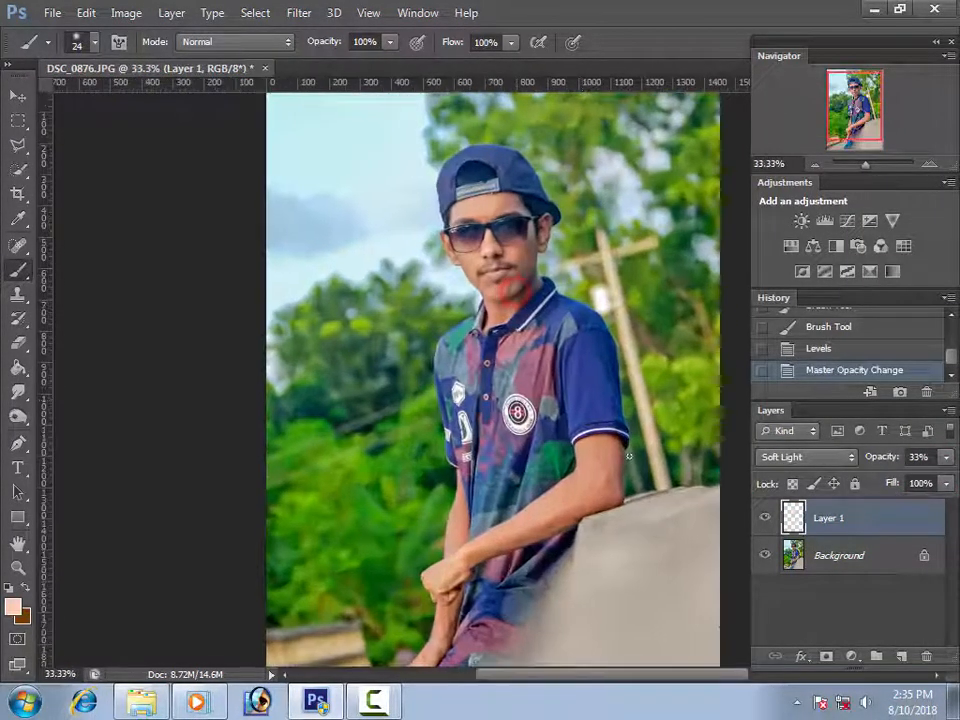
pyautogui.moveTo(543, 279); pyautogui.dragTo(568, 403)
pyautogui.hotkey('ctrl', '-')
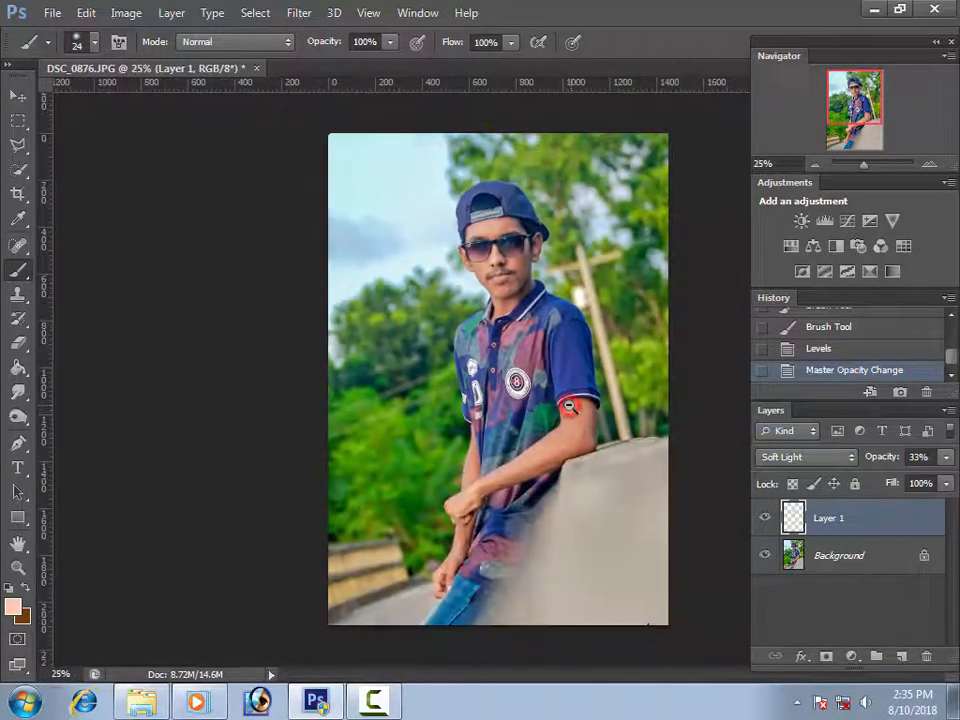
pyautogui.click(570, 412)
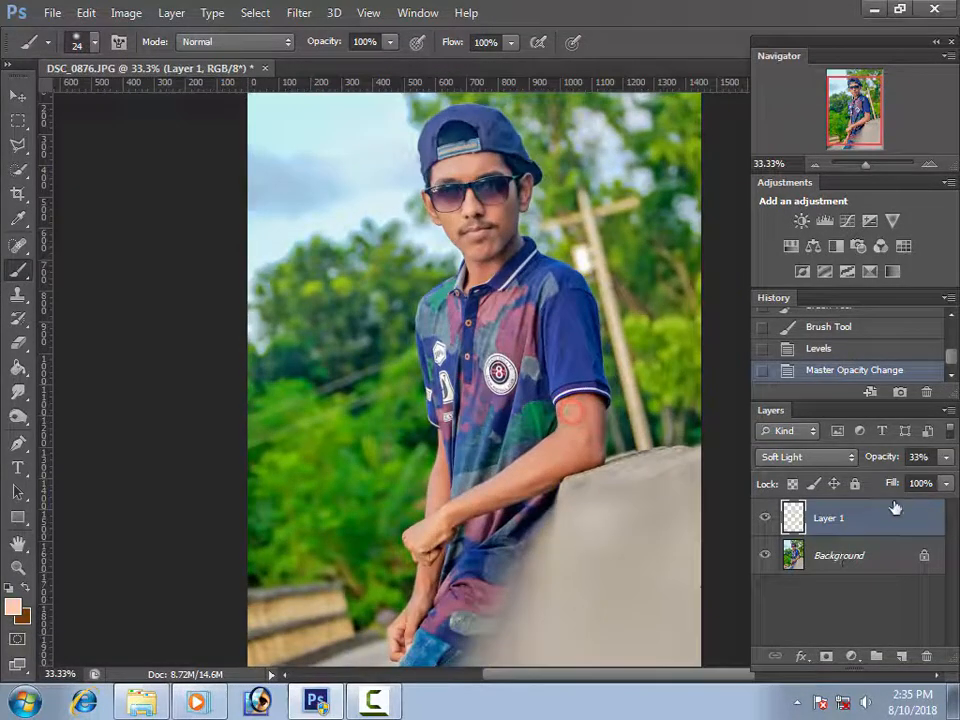
pyautogui.click(946, 458)
pyautogui.moveTo(896, 482); pyautogui.dragTo(922, 482)
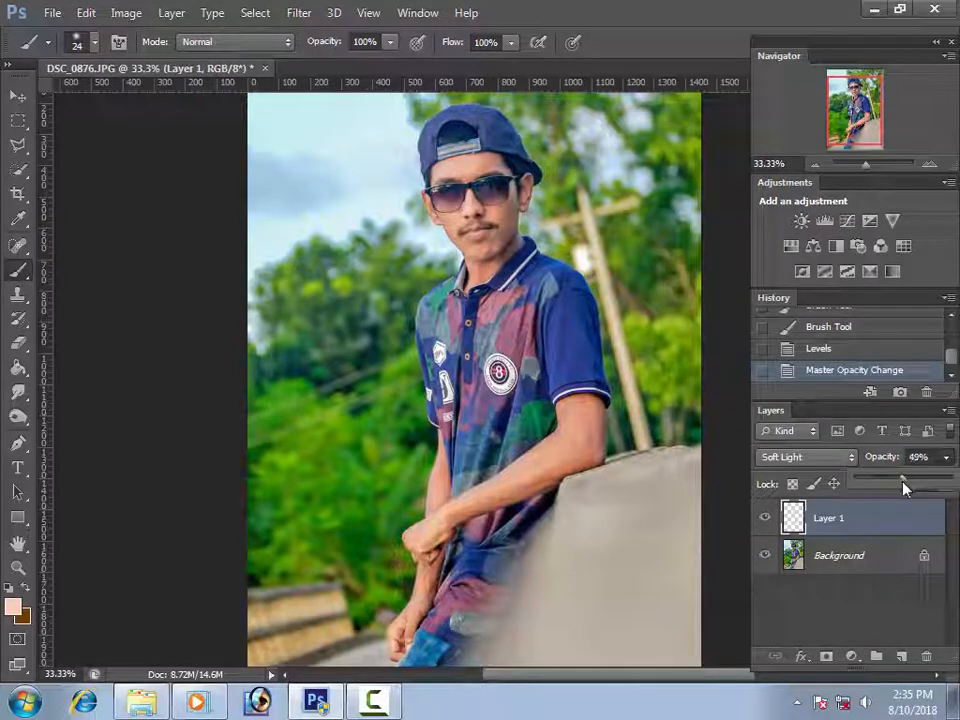
# Try the Overlay blend mode on Layer 1, return it to Soft Light, and compare with the layer hidden
pyautogui.click(784, 430)
pyautogui.click(836, 456)
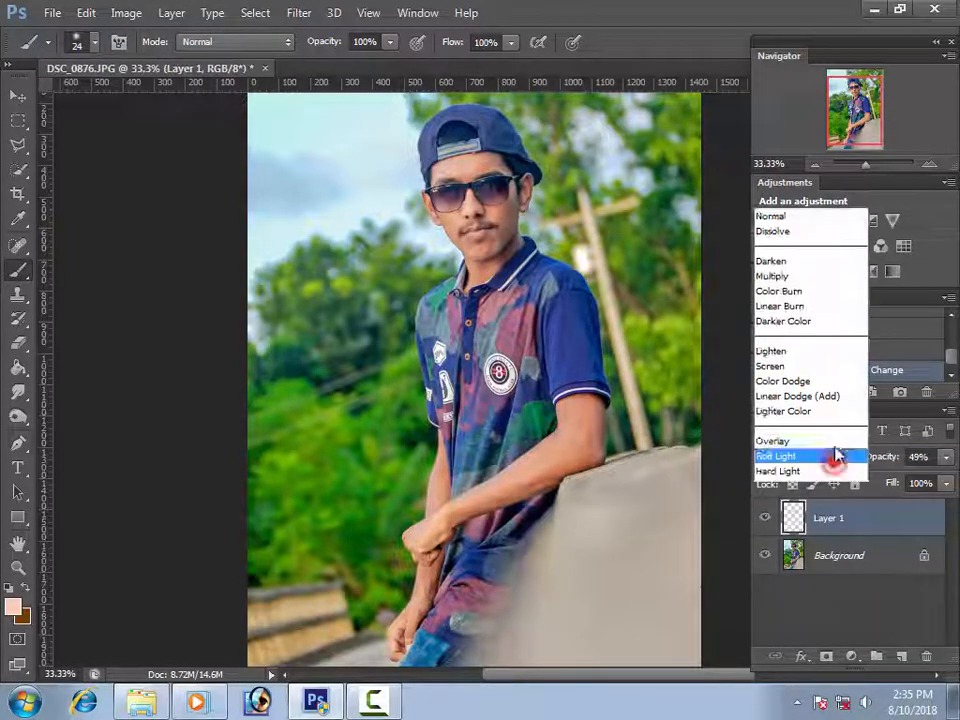
pyautogui.click(805, 236)
pyautogui.click(808, 458)
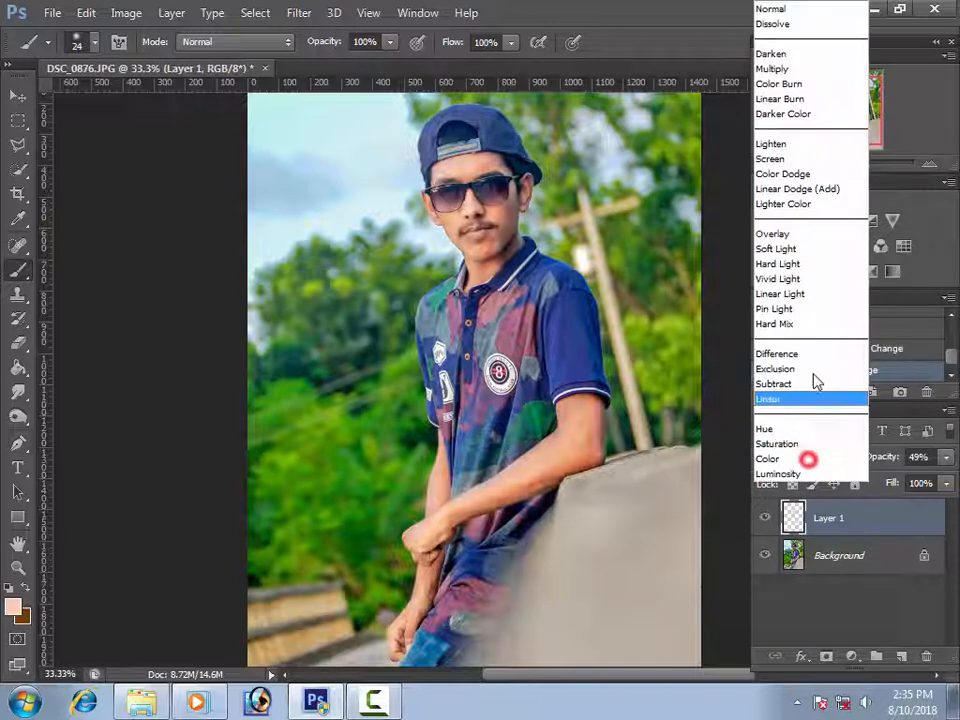
pyautogui.click(810, 249)
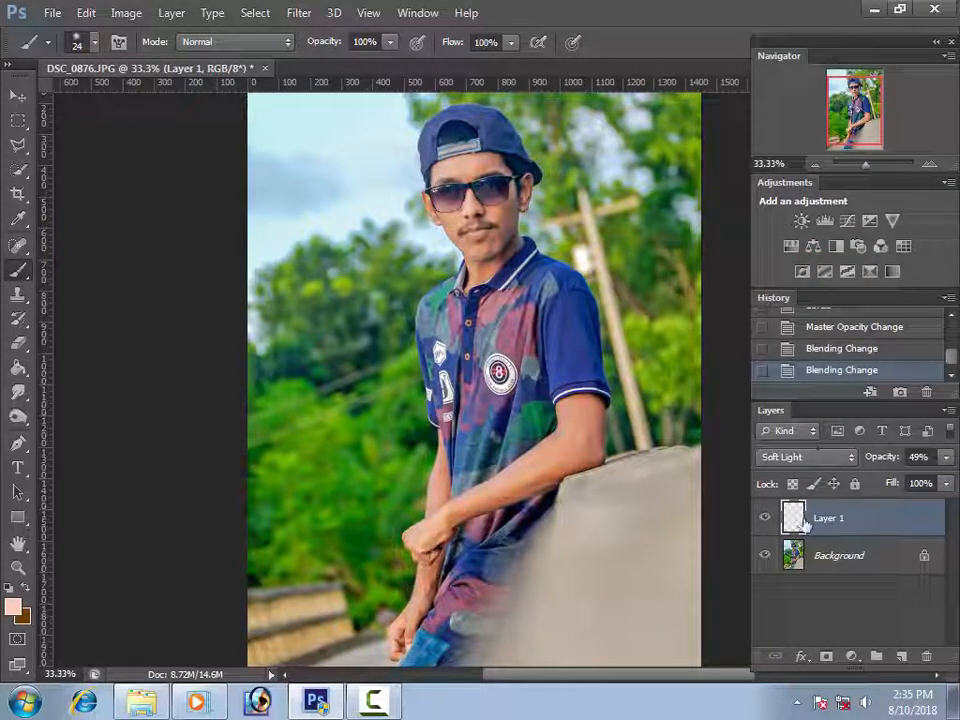
pyautogui.click(766, 518)
pyautogui.click(766, 518)
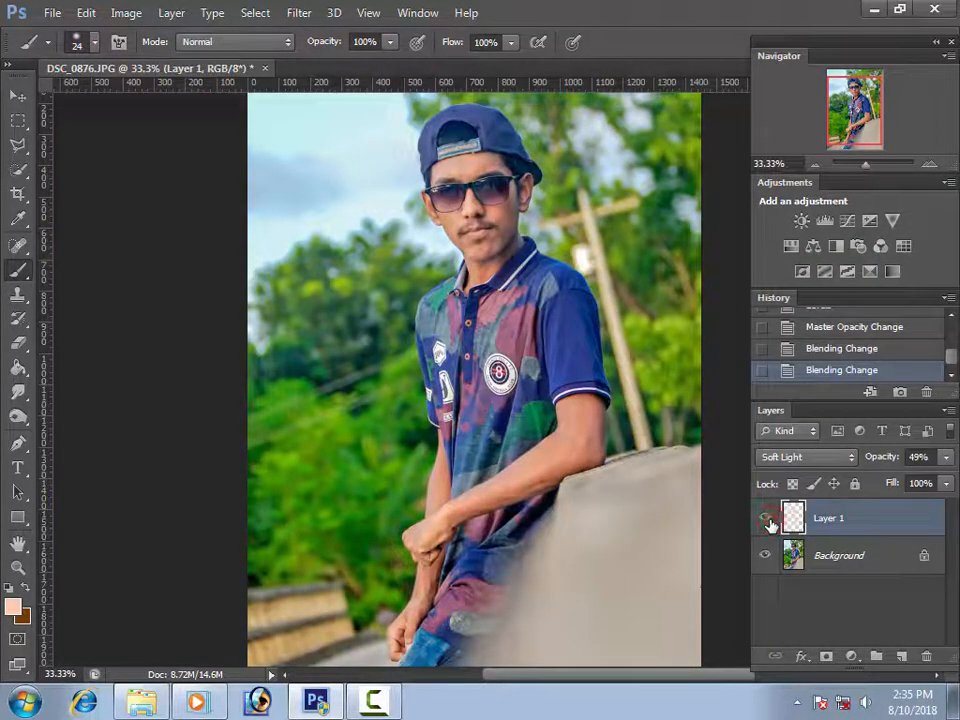
# Set Layer 1's blend mode to Hard Light and reduce its opacity to 13%
pyautogui.click(808, 458)
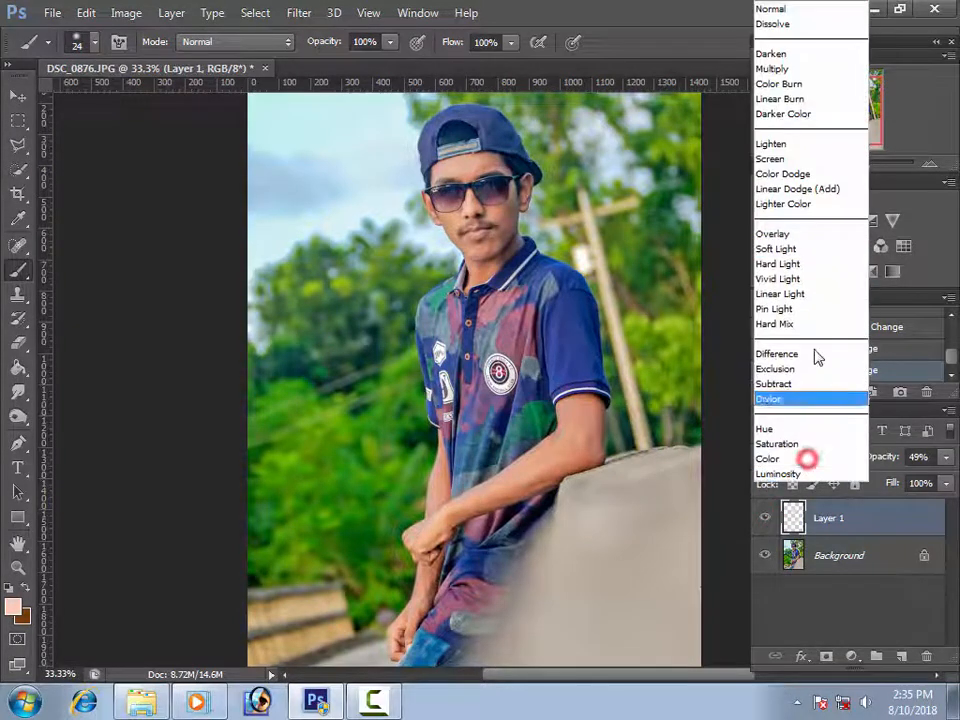
pyautogui.click(816, 264)
pyautogui.press('Up')
pyautogui.press('Down')
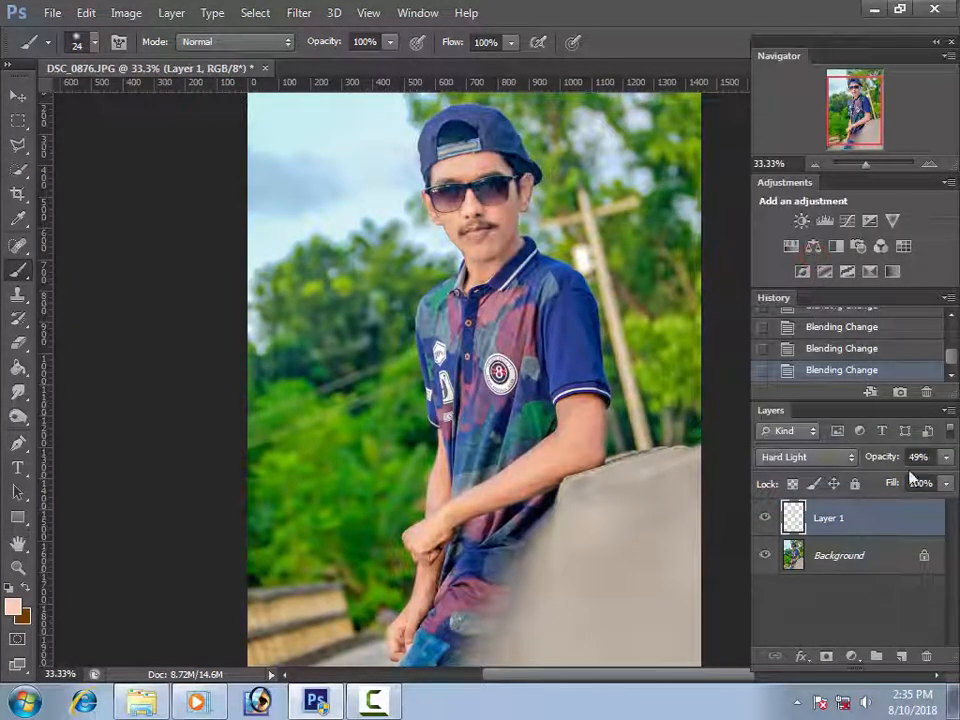
pyautogui.click(943, 458)
pyautogui.moveTo(880, 487); pyautogui.dragTo(867, 480)
# Merge Layer 1 down into the Background and unlock the Background as a regular layer
pyautogui.keyDown('alt'); pyautogui.click(469, 420); pyautogui.keyUp('alt')
pyautogui.keyDown('alt'); pyautogui.click(469, 420); pyautogui.keyUp('alt')
pyautogui.keyDown('alt'); pyautogui.click(469, 420); pyautogui.keyUp('alt')
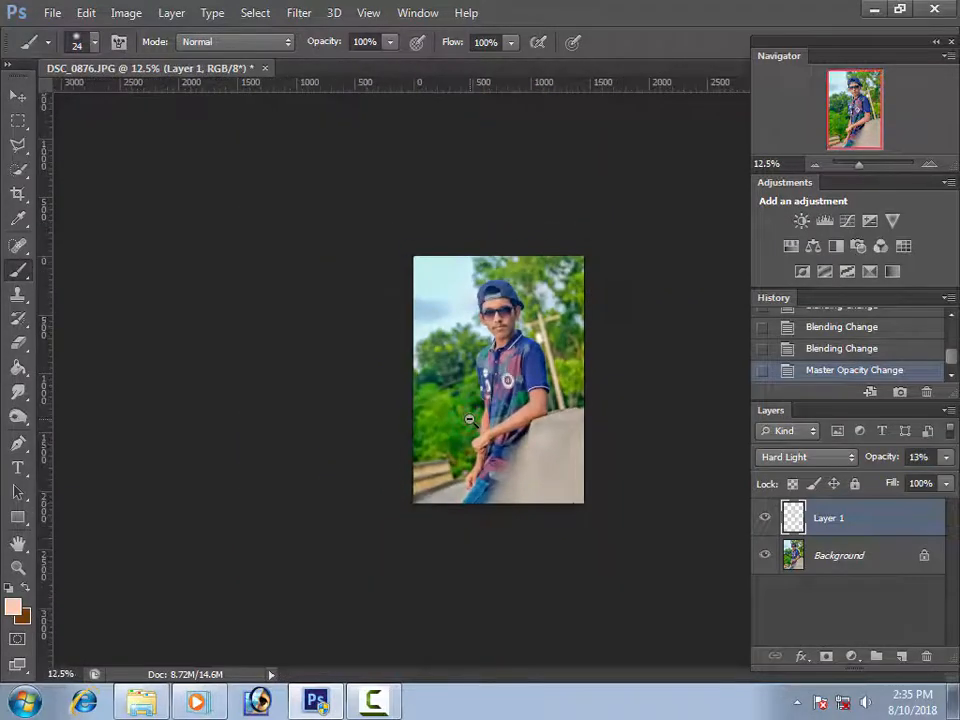
pyautogui.press('l')
pyautogui.keyDown('ctrl'); pyautogui.click(602, 394); pyautogui.keyUp('ctrl')
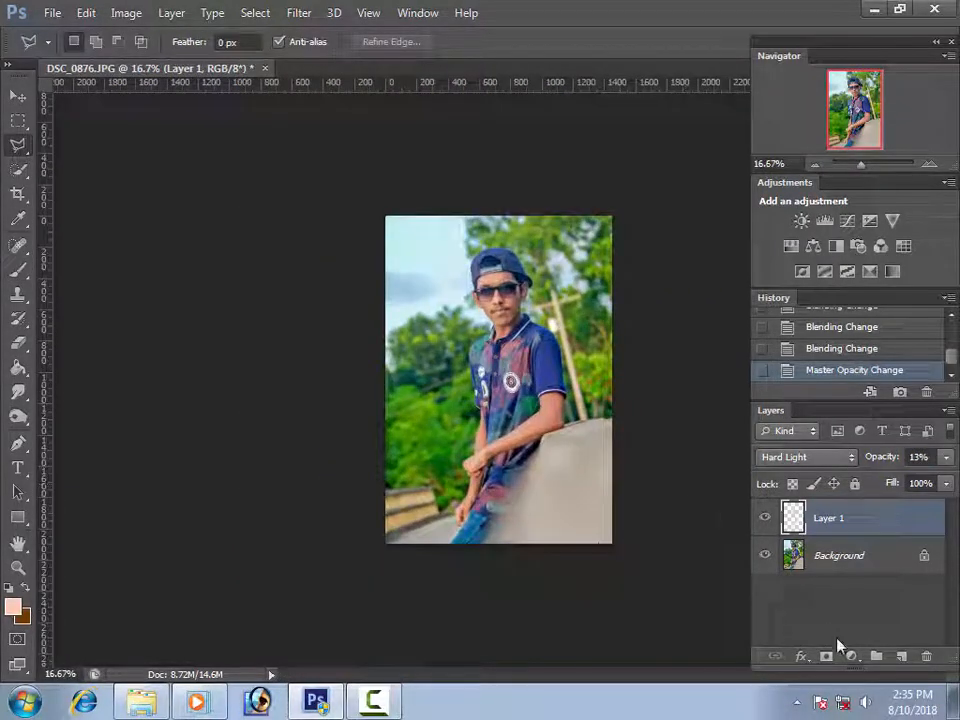
pyautogui.rightClick(870, 537)
pyautogui.click(566, 476)
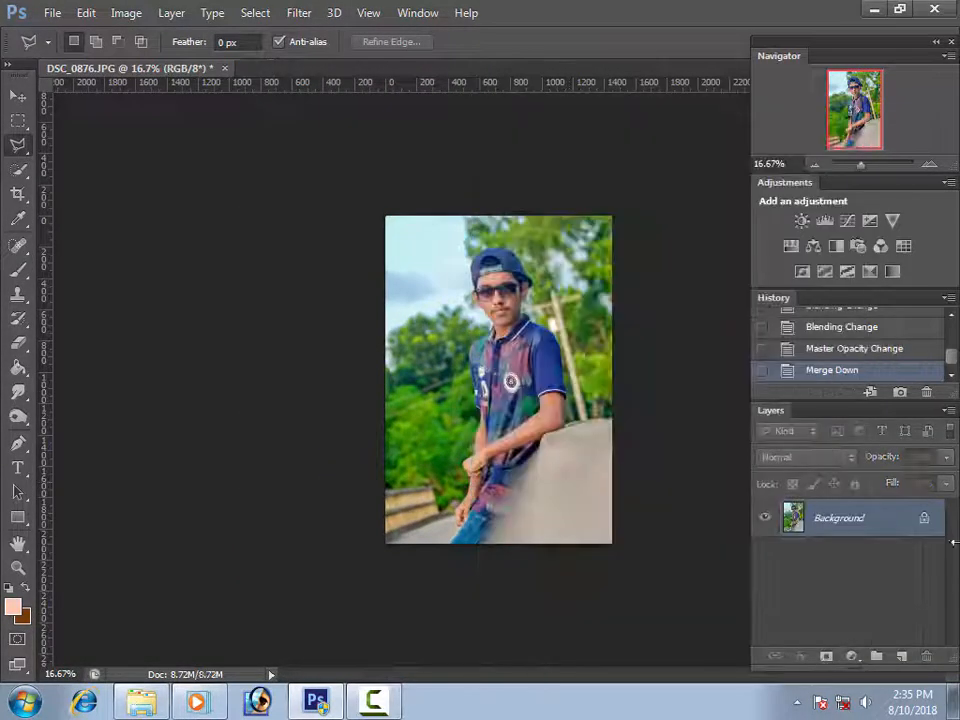
pyautogui.moveTo(926, 519); pyautogui.dragTo(926, 582)
pyautogui.moveTo(923, 656); pyautogui.dragTo(925, 657)
# Check the merged portrait up close and as a whole, and open Nik Collection's Color Efex Pro 4 filter on it
pyautogui.keyDown('ctrl'); pyautogui.click(476, 326); pyautogui.keyUp('ctrl')
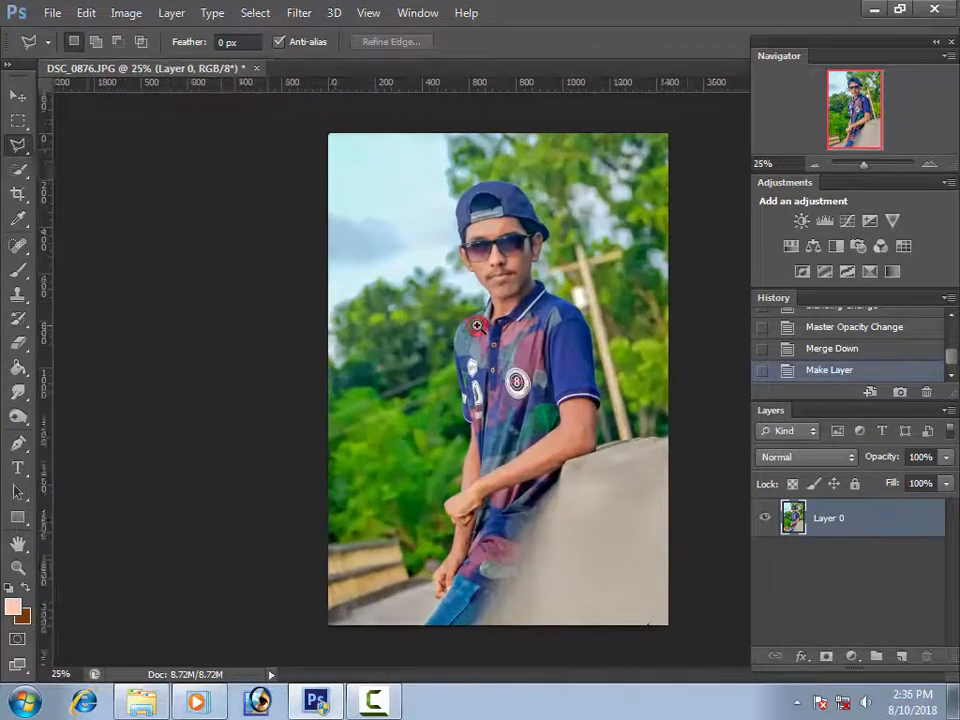
pyautogui.keyDown('ctrl'); pyautogui.click(477, 325); pyautogui.keyUp('ctrl')
pyautogui.keyDown('alt'); pyautogui.click(484, 276); pyautogui.keyUp('alt')
pyautogui.keyDown('alt'); pyautogui.click(484, 277); pyautogui.keyUp('alt')
pyautogui.keyDown('alt'); pyautogui.click(483, 276); pyautogui.keyUp('alt')
pyautogui.click(299, 12)
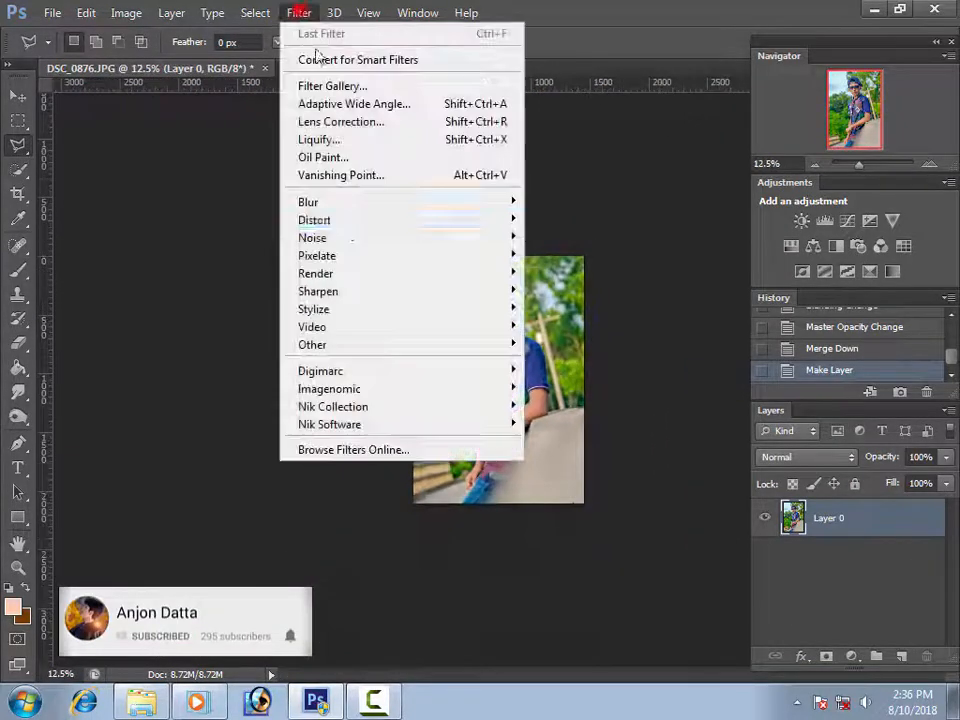
pyautogui.moveTo(370, 408)
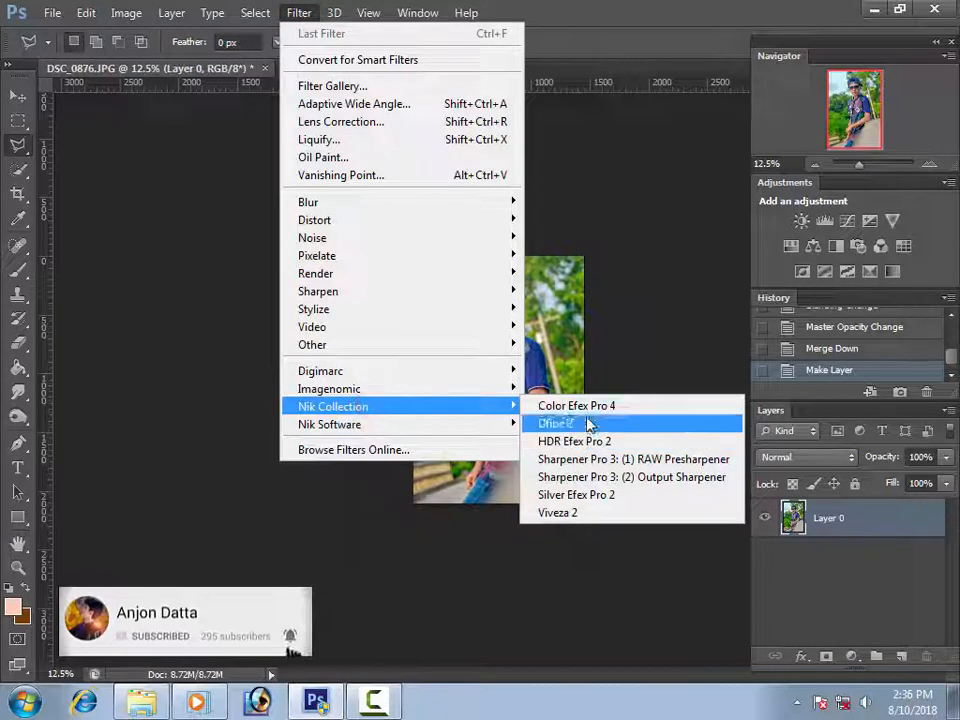
pyautogui.click(593, 408)
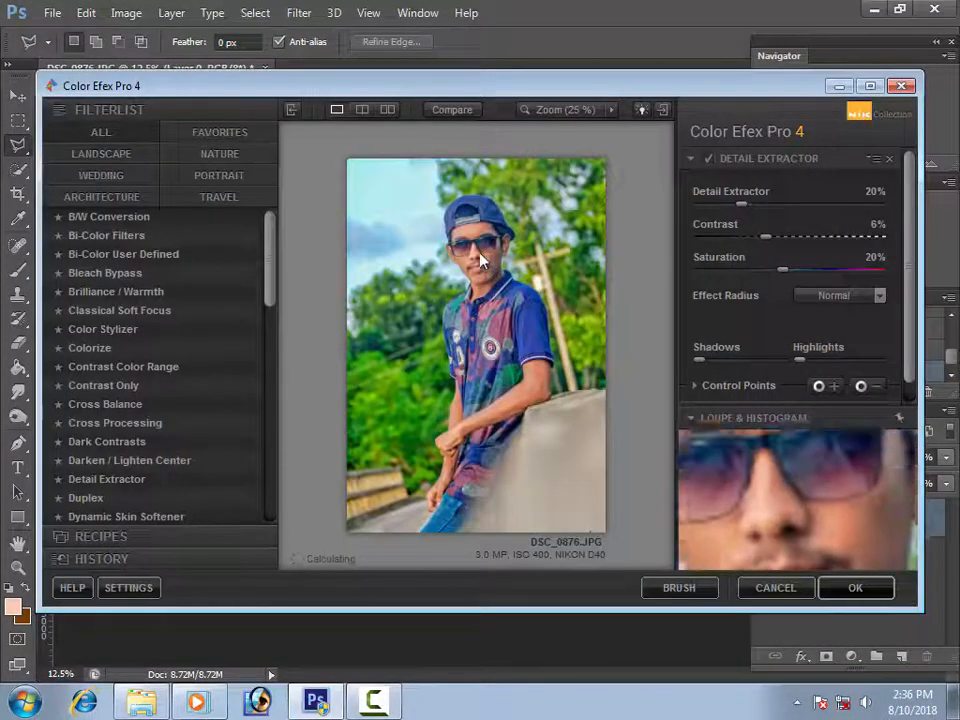
# Examine the face at 100% zoom with the Detail Extractor effect switched off and on, and review the filter's settings
pyautogui.click(476, 249)
pyautogui.click(476, 249)
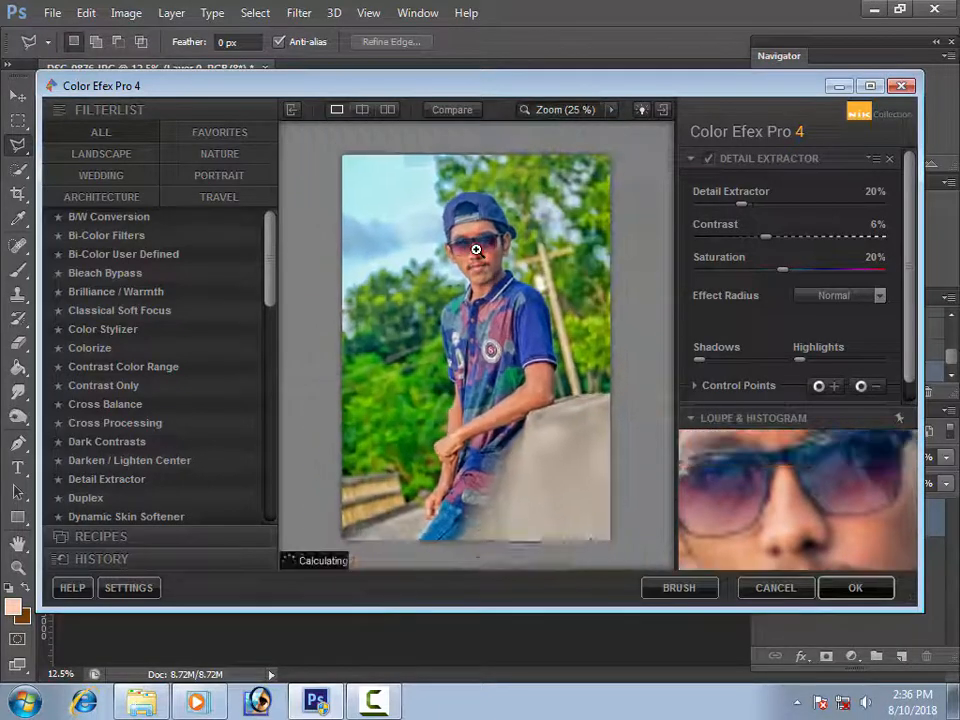
pyautogui.click(476, 249)
pyautogui.click(611, 110)
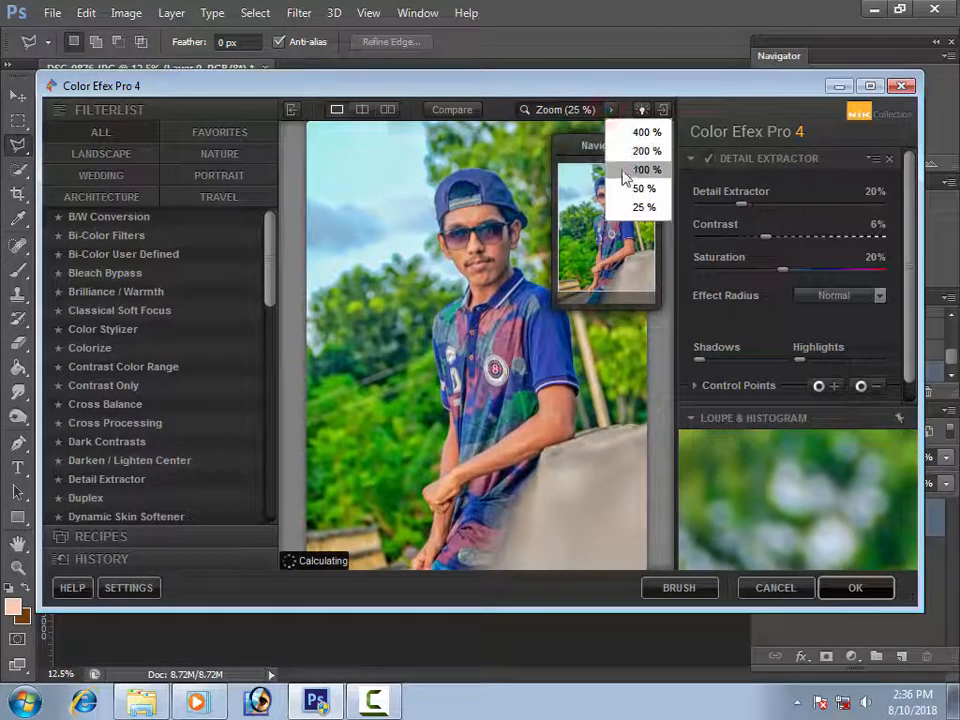
pyautogui.click(624, 173)
pyautogui.moveTo(532, 225); pyautogui.dragTo(455, 513)
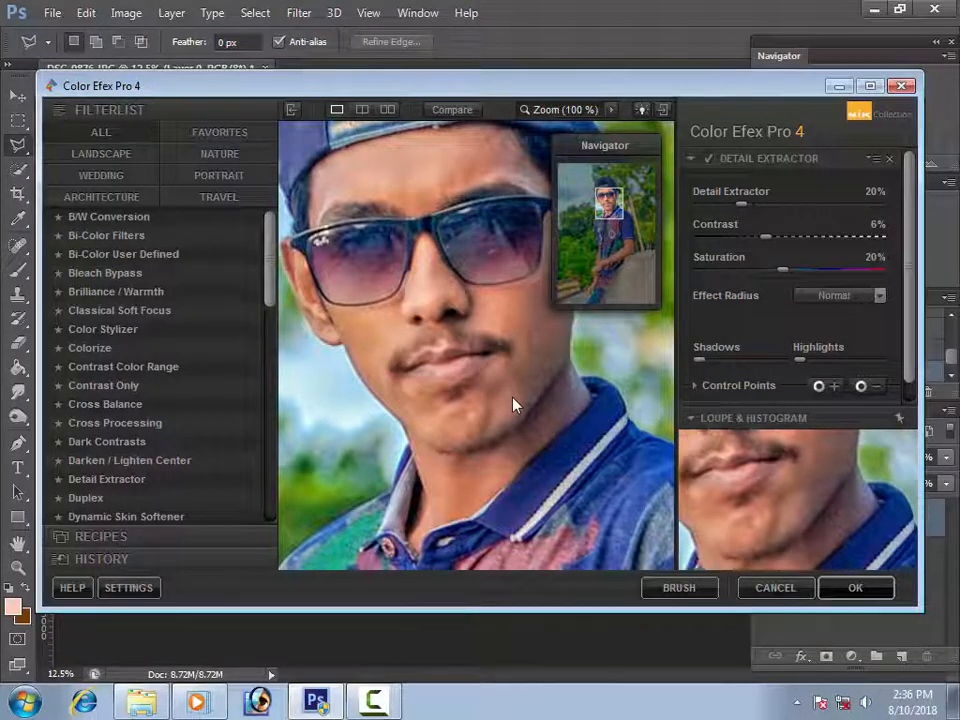
pyautogui.click(710, 160)
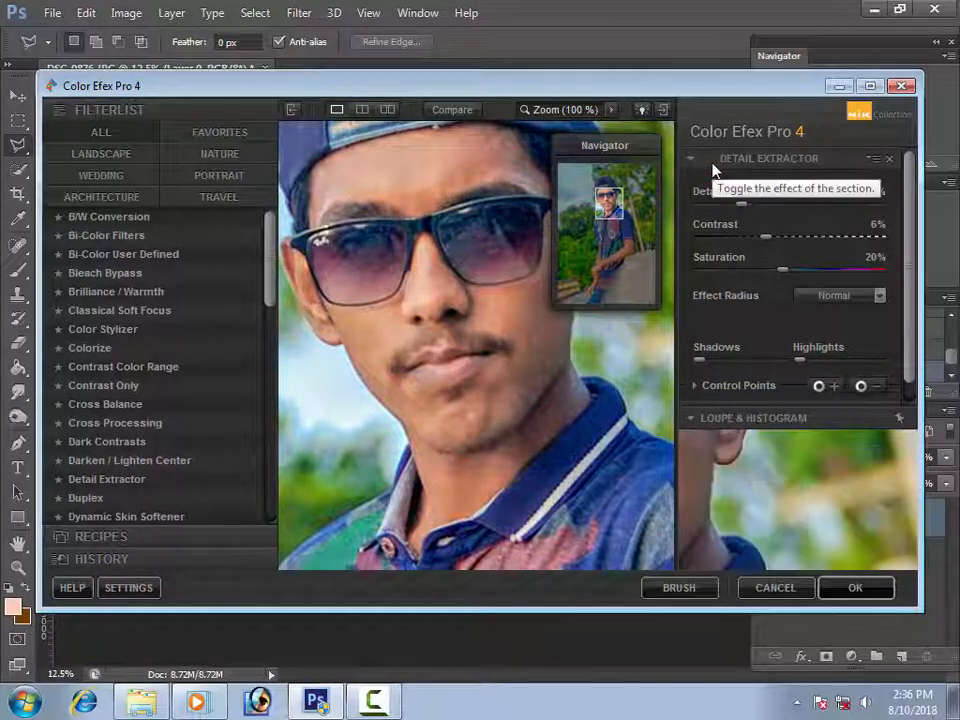
pyautogui.click(710, 160)
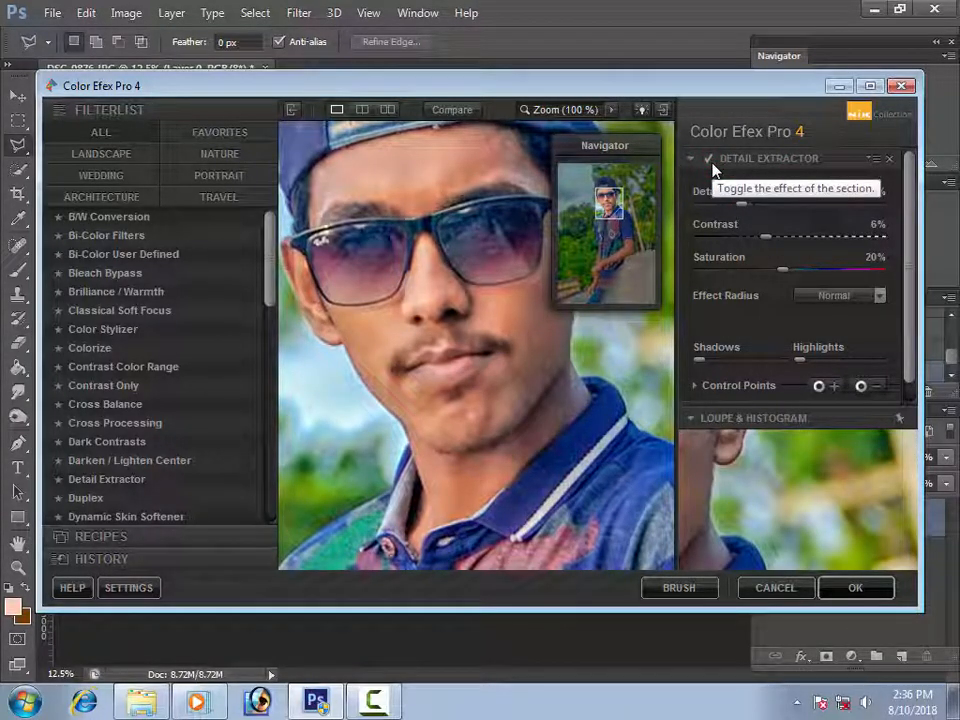
pyautogui.click(710, 160)
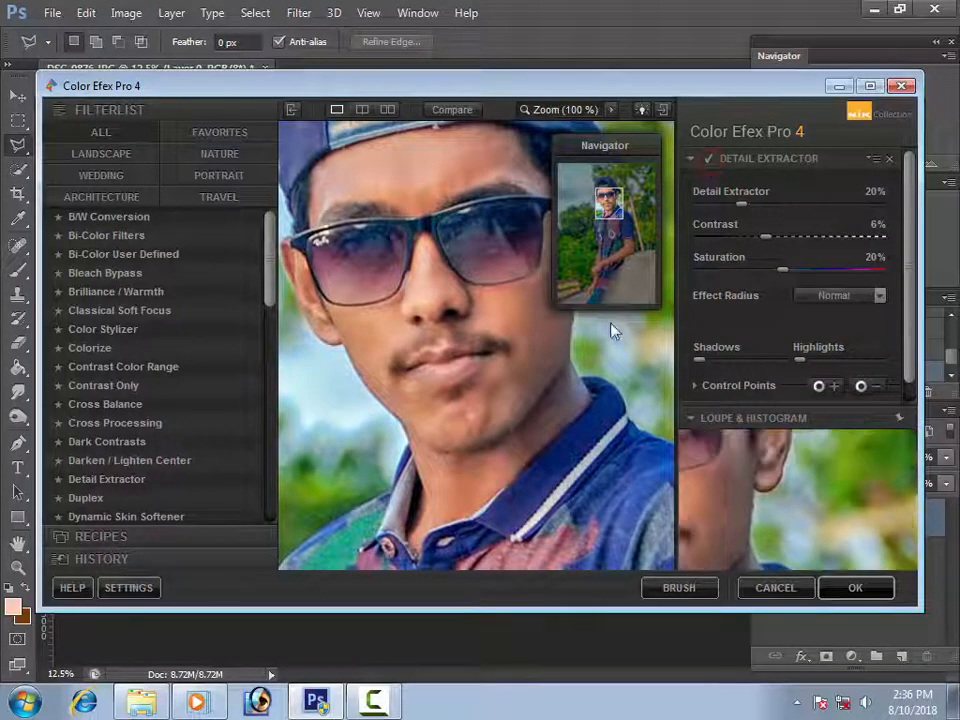
pyautogui.click(510, 405)
pyautogui.scroll(-1, 748, 377)
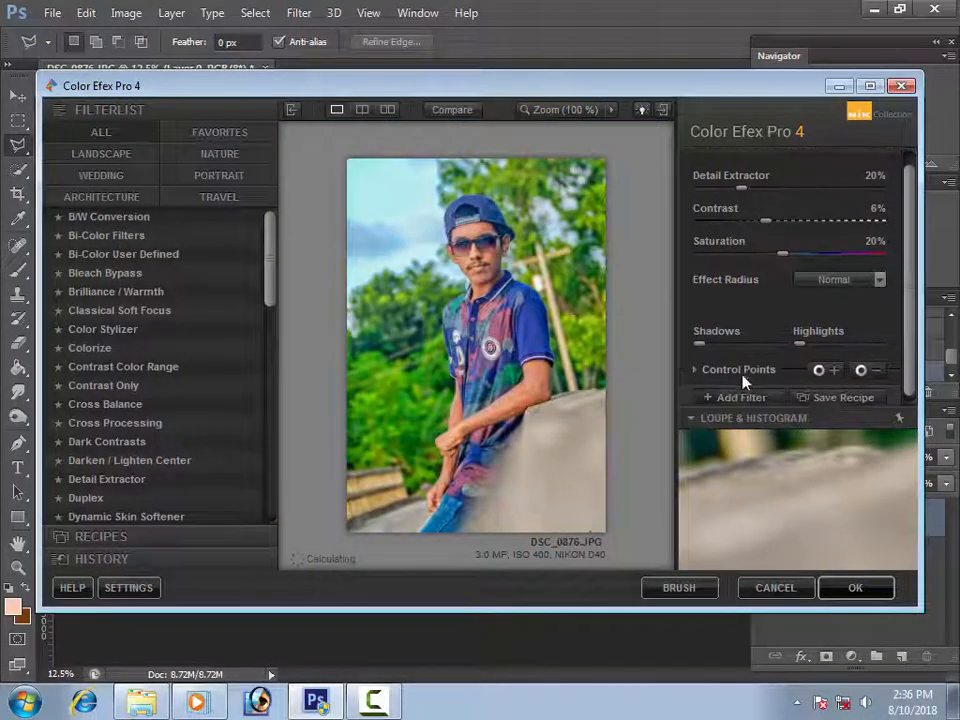
# Add a Foliage filter to the stack beneath the Detail Extractor effect
pyautogui.click(736, 394)
pyautogui.scroll(-3, 170, 436)
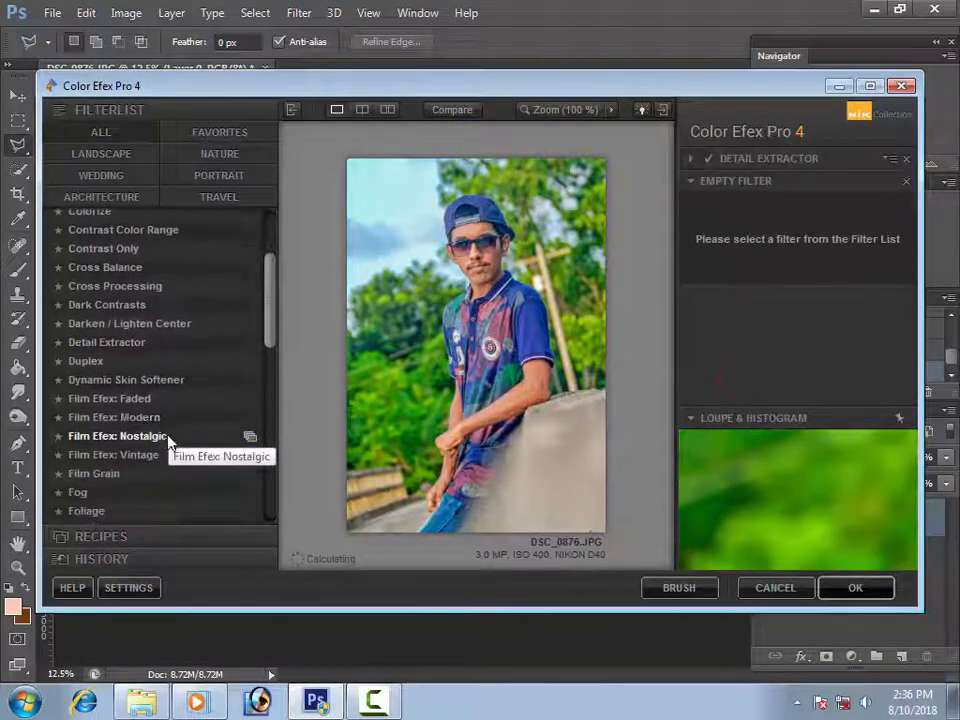
pyautogui.scroll(-1, 117, 485)
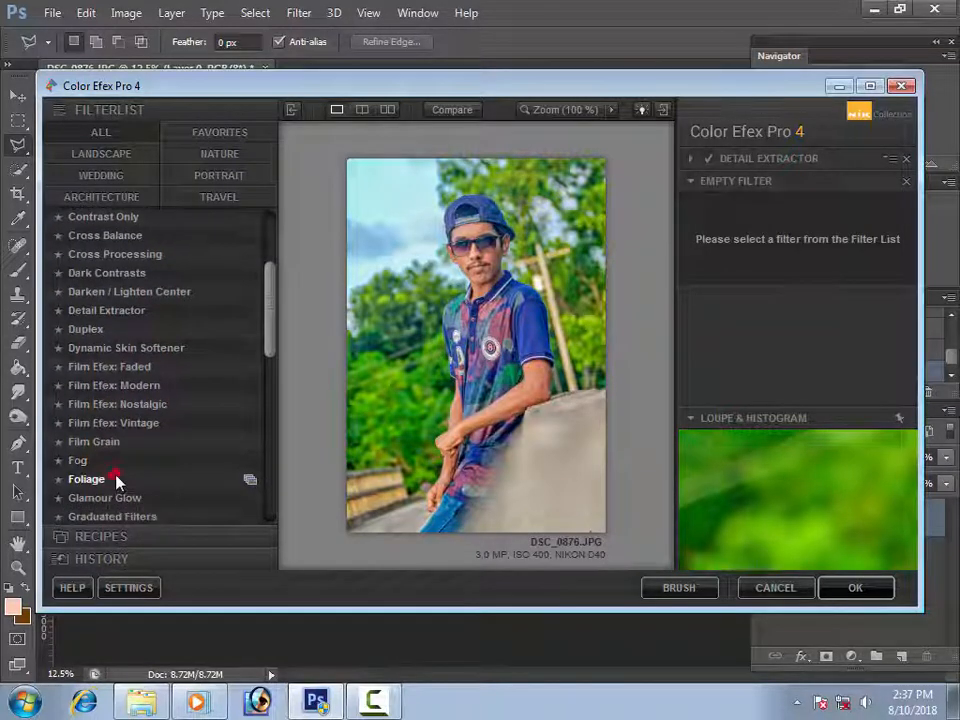
pyautogui.click(116, 479)
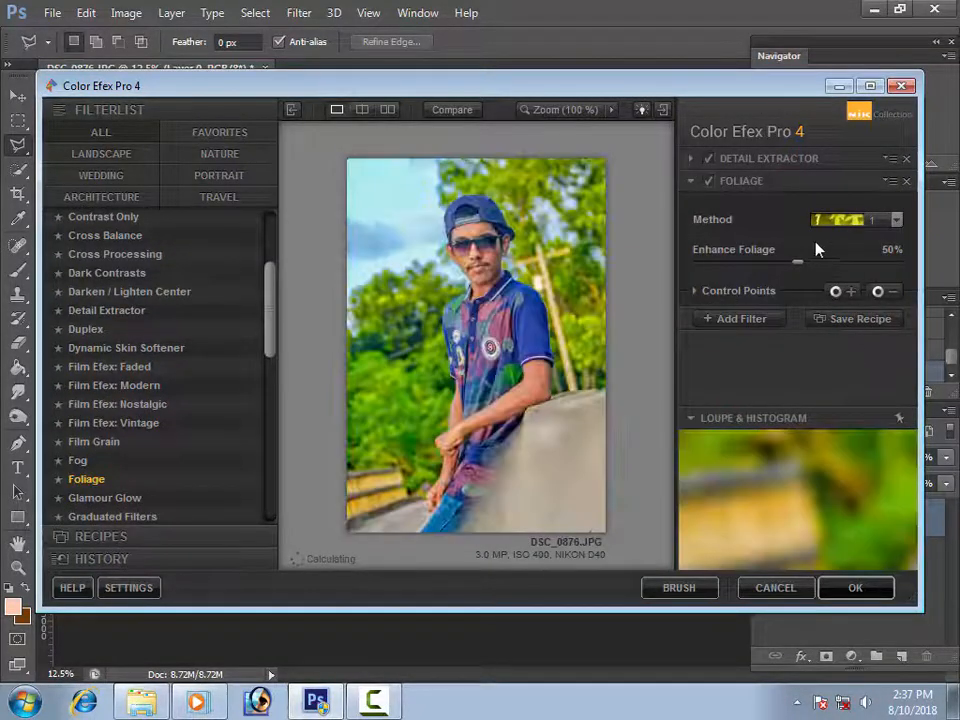
# Try Foliage method 3 with Enhance Foliage at 58%
pyautogui.click(845, 219)
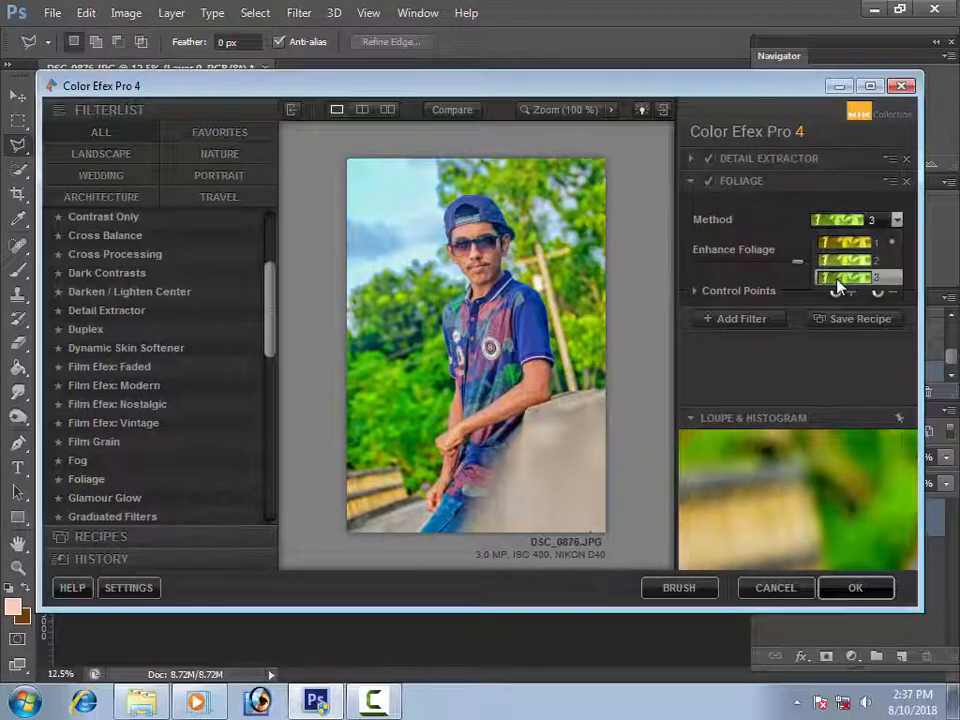
pyautogui.click(836, 279)
pyautogui.click(813, 261)
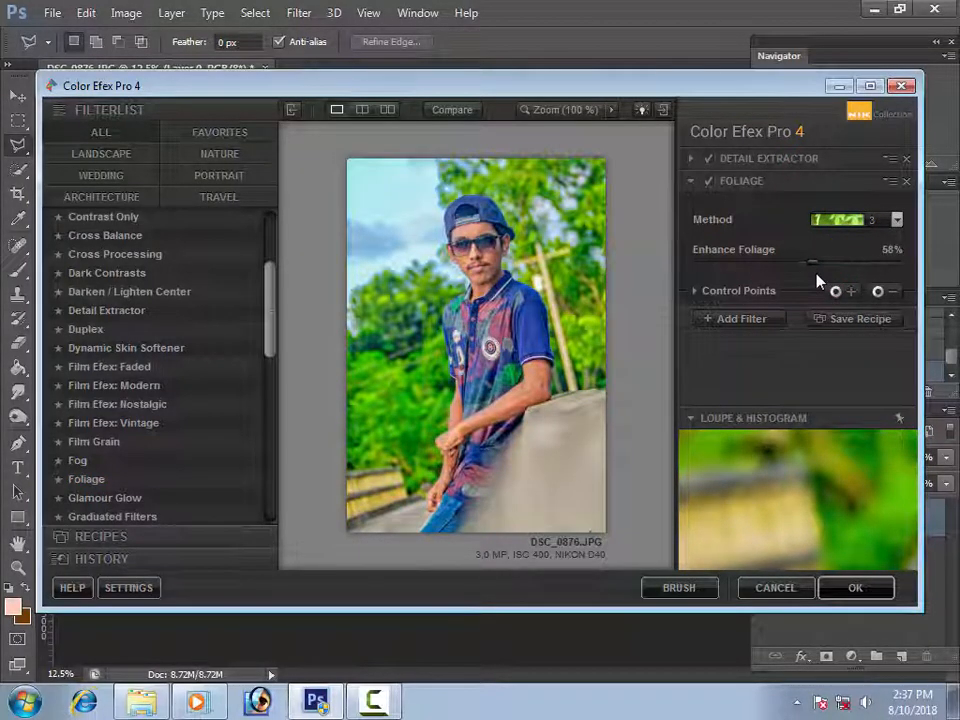
# Set the Foliage method to 1 and Enhance Foliage to 70%, and apply the Color Efex Pro 4 filters
pyautogui.click(829, 228)
pyautogui.click(829, 243)
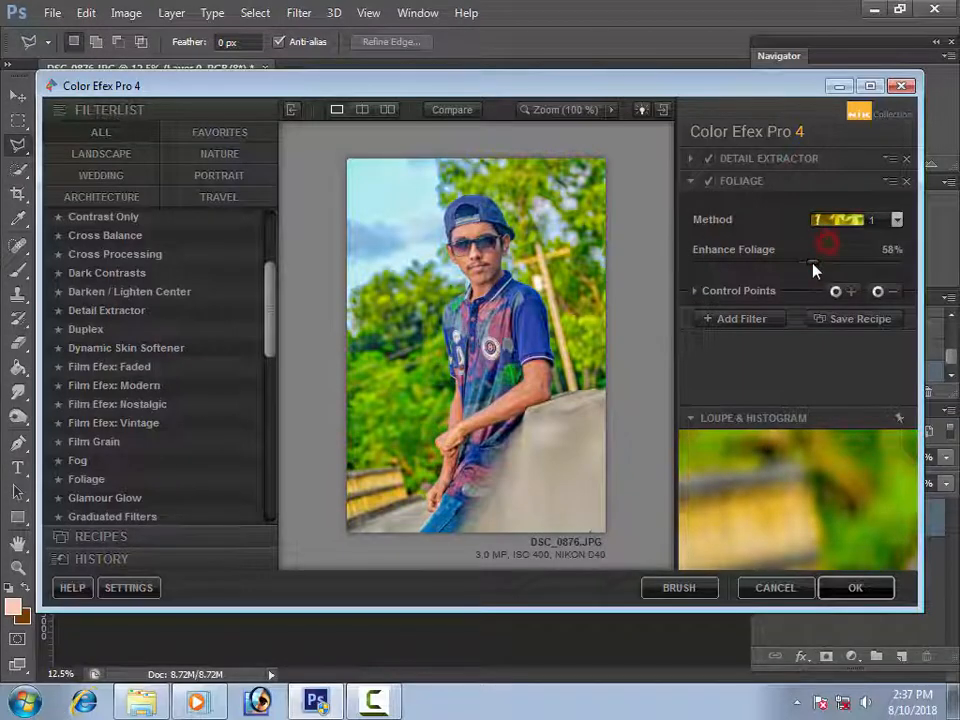
pyautogui.moveTo(814, 261); pyautogui.dragTo(836, 272)
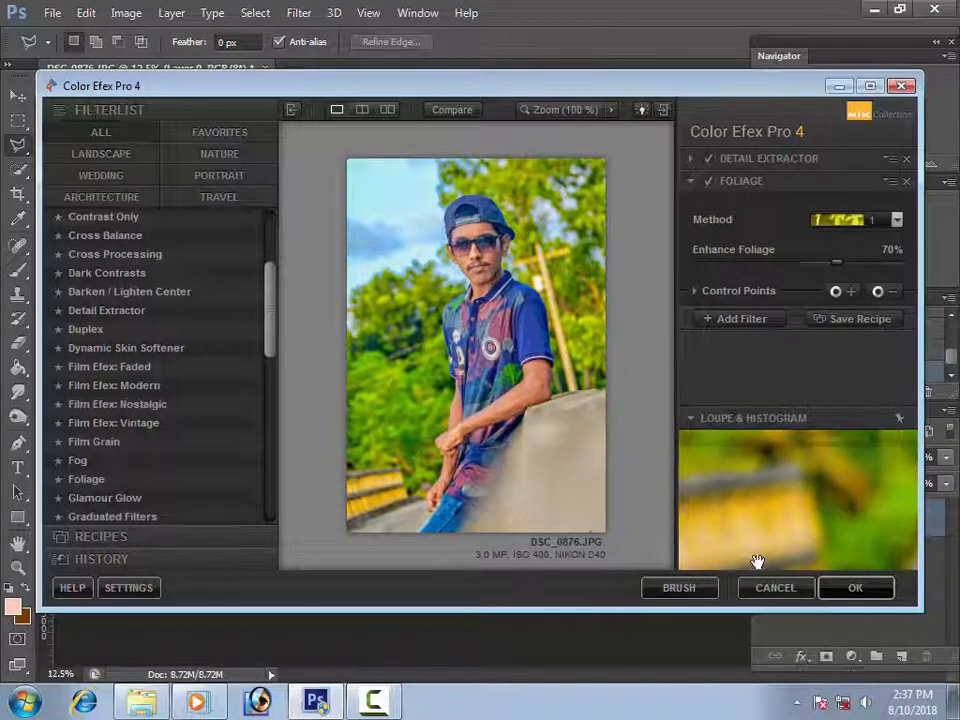
pyautogui.click(843, 589)
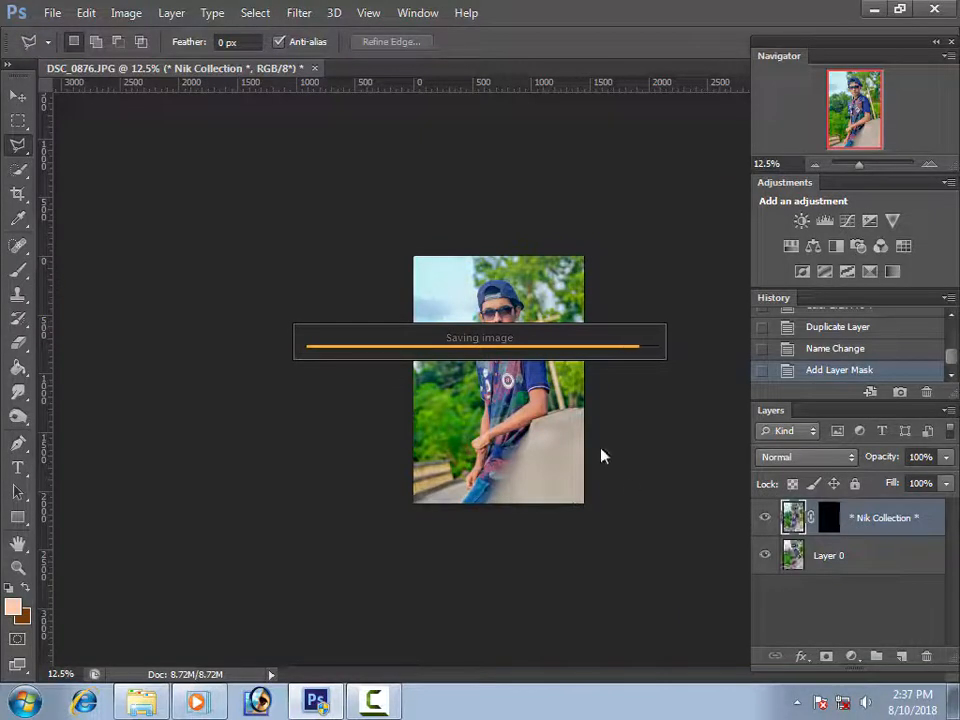
# Smooth the uneven patch in the upper sky and the photo's upper-left corner with the Smudge tool, using a soft 96 px brush
pyautogui.keyDown('ctrl'); pyautogui.click(465, 281); pyautogui.keyUp('ctrl')
pyautogui.keyDown('ctrl'); pyautogui.click(443, 265); pyautogui.keyUp('ctrl')
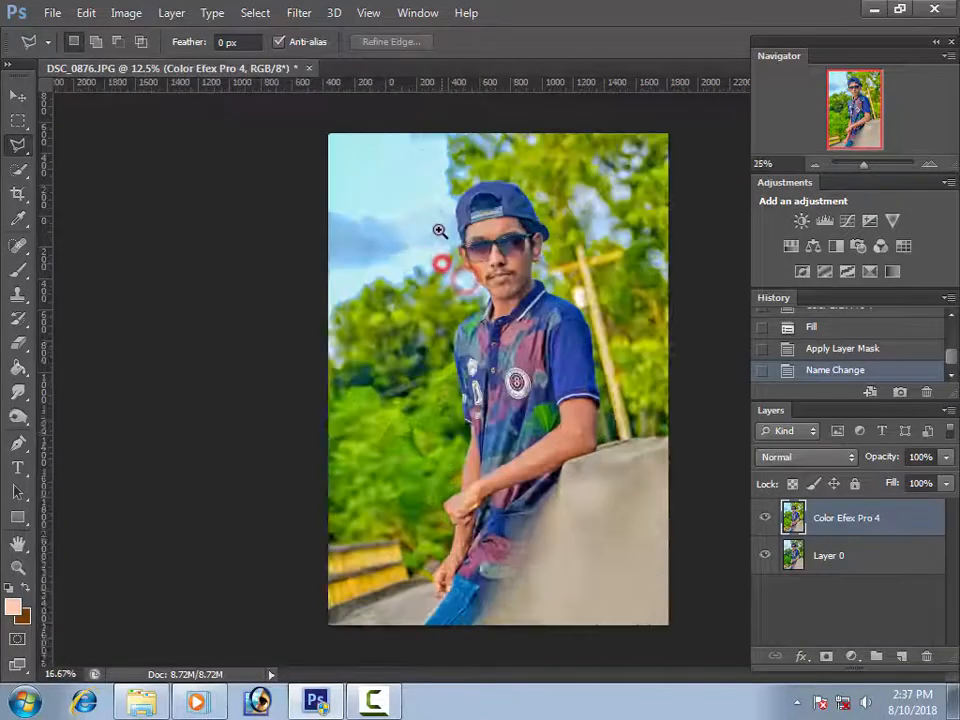
pyautogui.keyDown('ctrl'); pyautogui.click(438, 230); pyautogui.keyUp('ctrl')
pyautogui.keyDown('ctrl'); pyautogui.click(437, 144); pyautogui.keyUp('ctrl')
pyautogui.moveTo(395, 124); pyautogui.dragTo(429, 302)
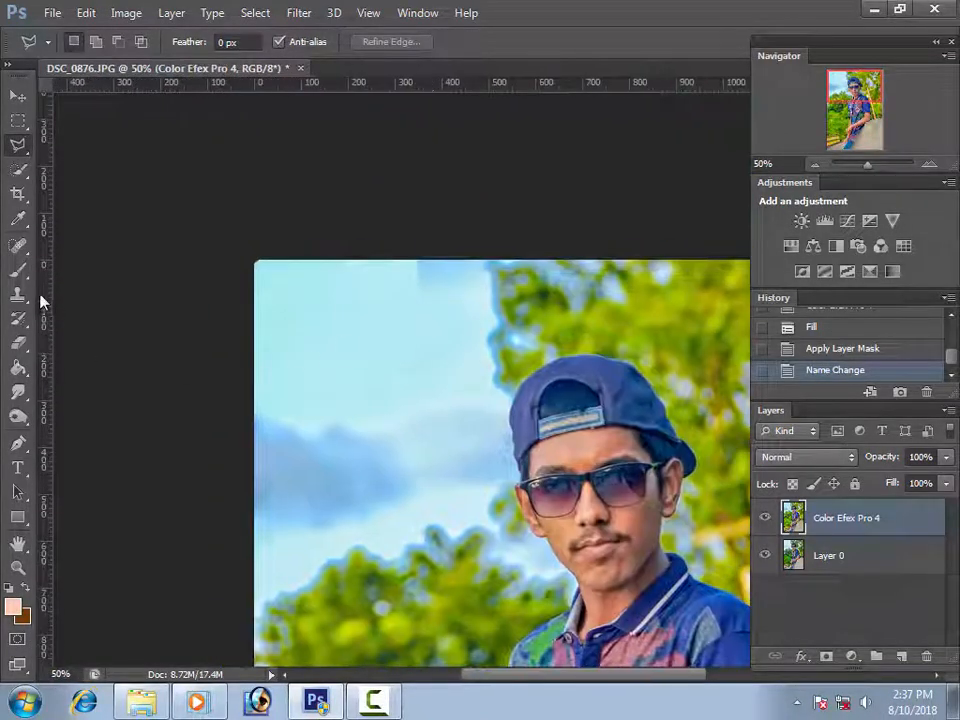
pyautogui.click(18, 390)
pyautogui.rightClick(431, 297)
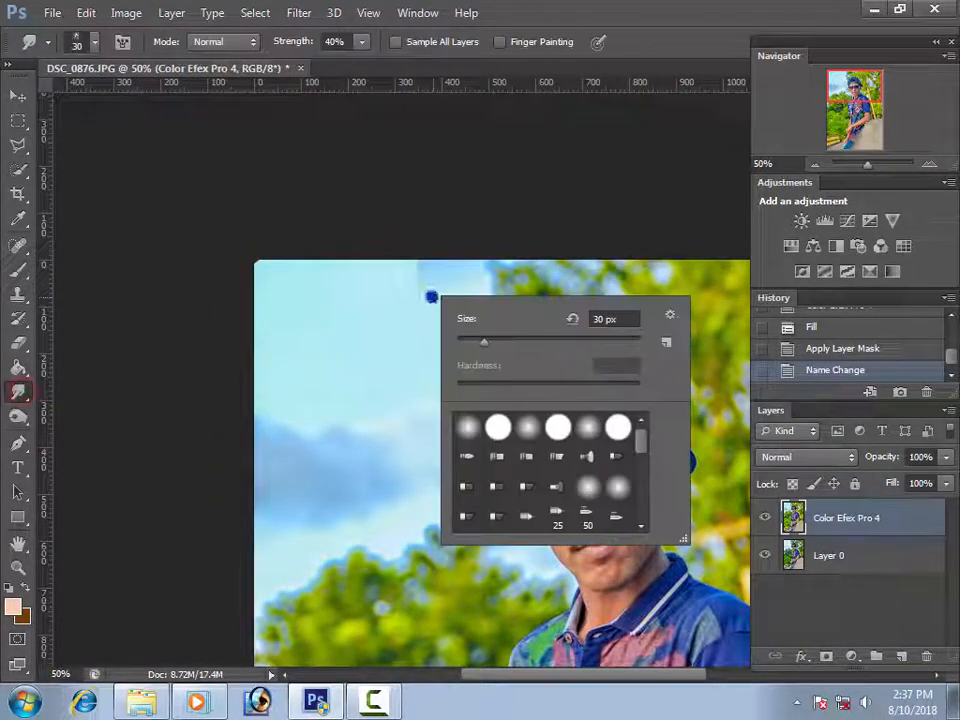
pyautogui.click(528, 427)
pyautogui.moveTo(504, 345); pyautogui.dragTo(544, 349)
pyautogui.moveTo(411, 272)
pyautogui.mouseDown()
pyautogui.moveTo(427, 280)
pyautogui.moveTo(414, 271)
pyautogui.mouseUp()
pyautogui.moveTo(268, 266); pyautogui.dragTo(257, 257)
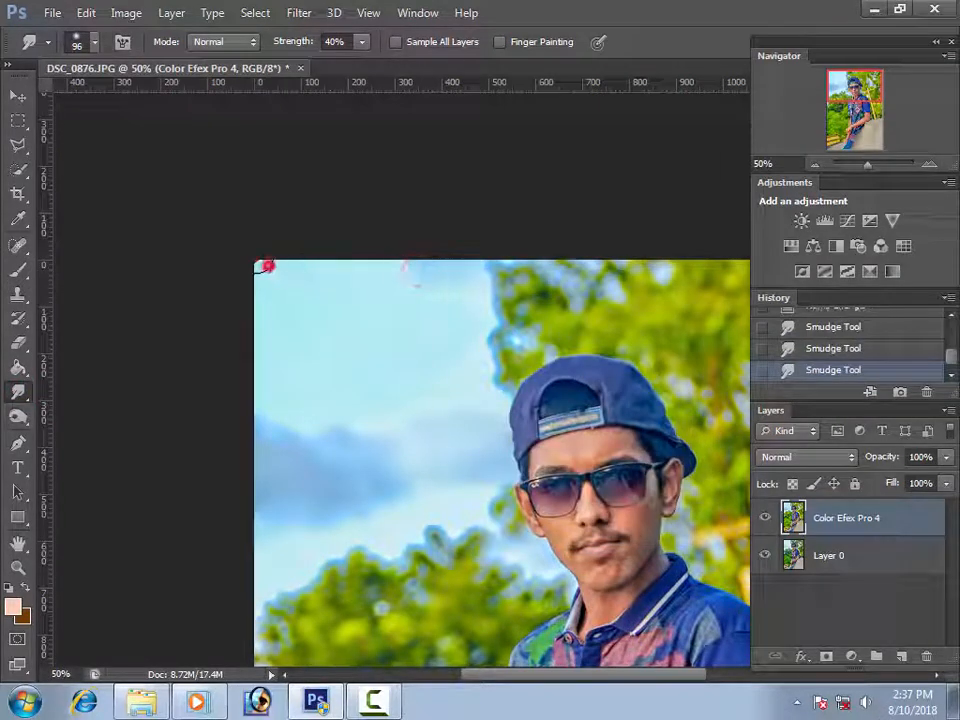
# Smudge the concrete wall beside the subject to even its tones and remove the dark specks along the photo's edges
pyautogui.moveTo(604, 536); pyautogui.dragTo(534, 369)
pyautogui.moveTo(625, 519); pyautogui.dragTo(607, 397)
pyautogui.moveTo(502, 386); pyautogui.dragTo(511, 448)
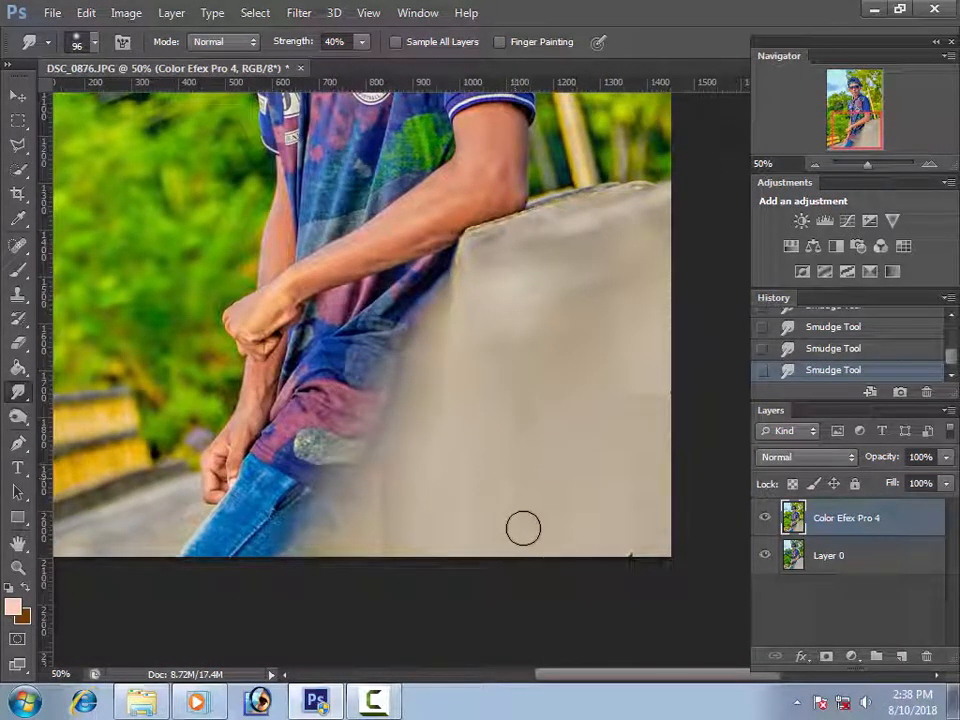
pyautogui.moveTo(518, 463)
pyautogui.mouseDown()
pyautogui.moveTo(492, 484)
pyautogui.moveTo(476, 519)
pyautogui.moveTo(480, 549)
pyautogui.mouseUp()
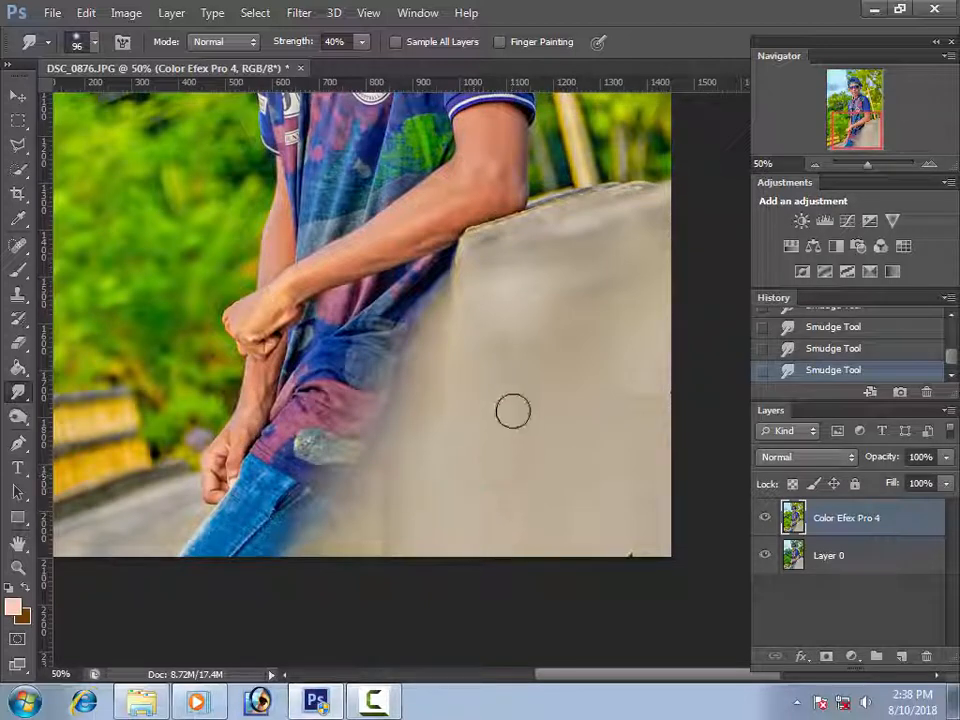
pyautogui.moveTo(519, 337); pyautogui.dragTo(514, 352)
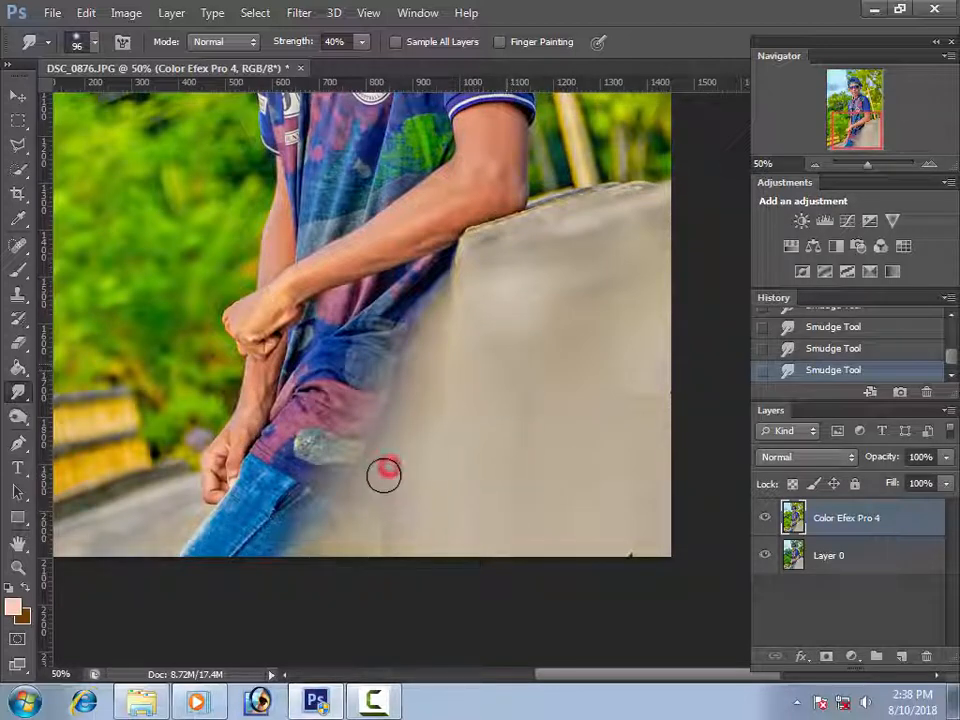
pyautogui.moveTo(384, 476); pyautogui.dragTo(379, 518)
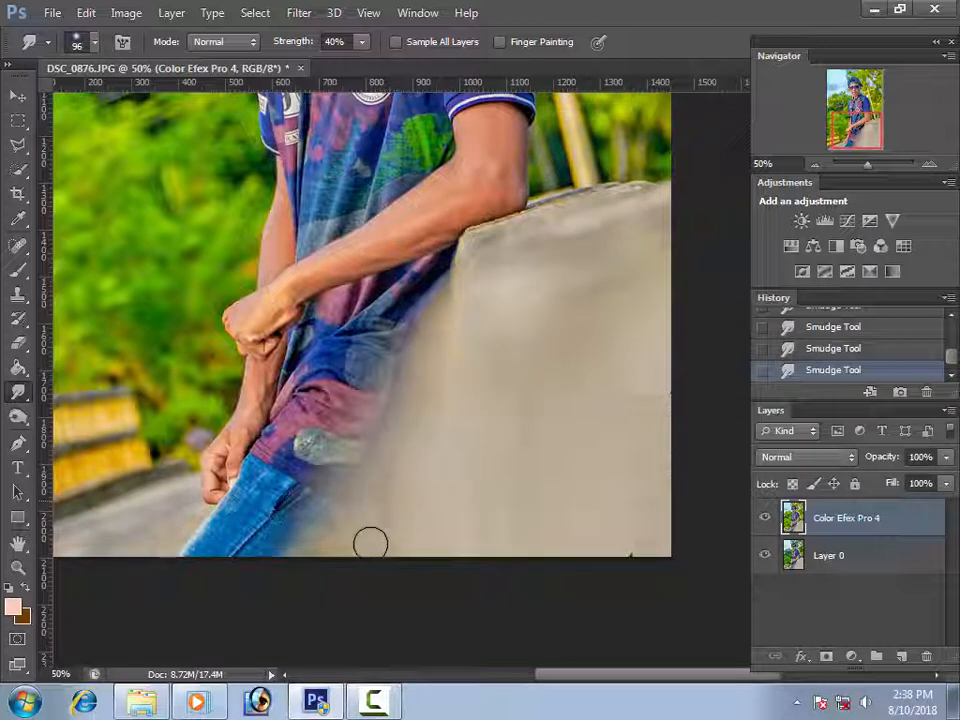
pyautogui.click(621, 407)
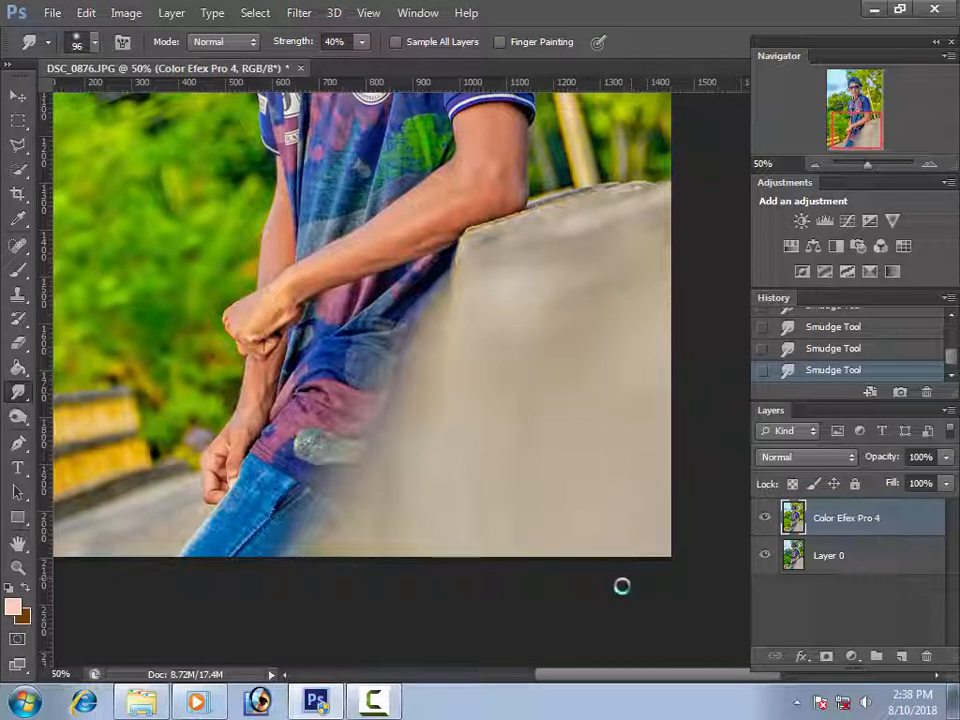
pyautogui.click(510, 499)
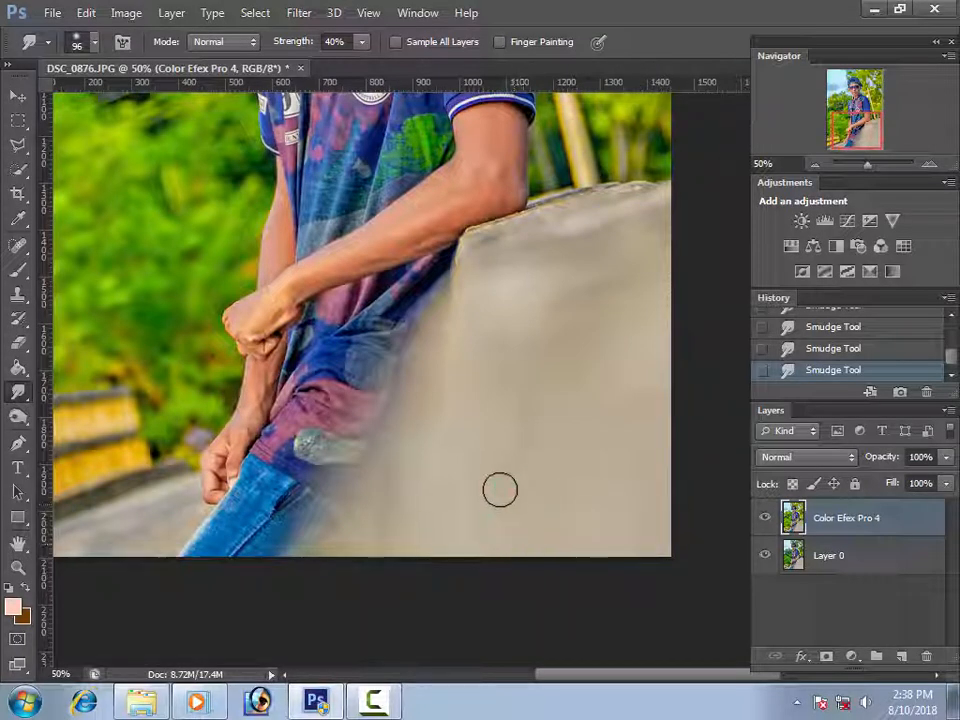
pyautogui.moveTo(478, 471); pyautogui.dragTo(469, 509)
pyautogui.moveTo(528, 473); pyautogui.dragTo(554, 488)
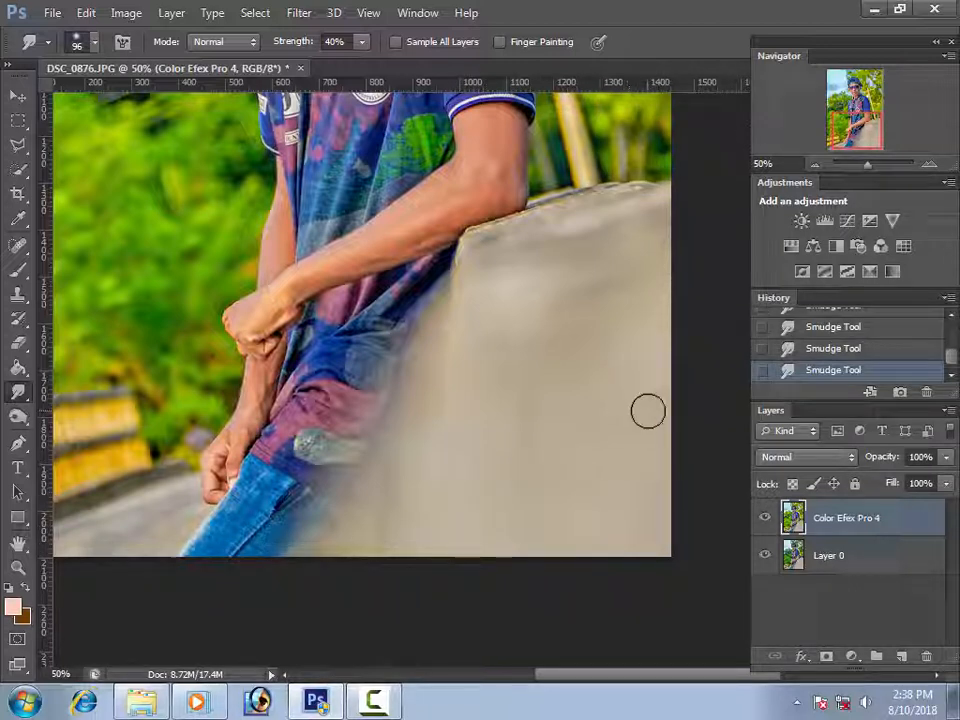
# Bring the face to 100% zoom and add a layer mask to the Color Efex Pro 4 layer
pyautogui.moveTo(622, 331); pyautogui.dragTo(611, 491)
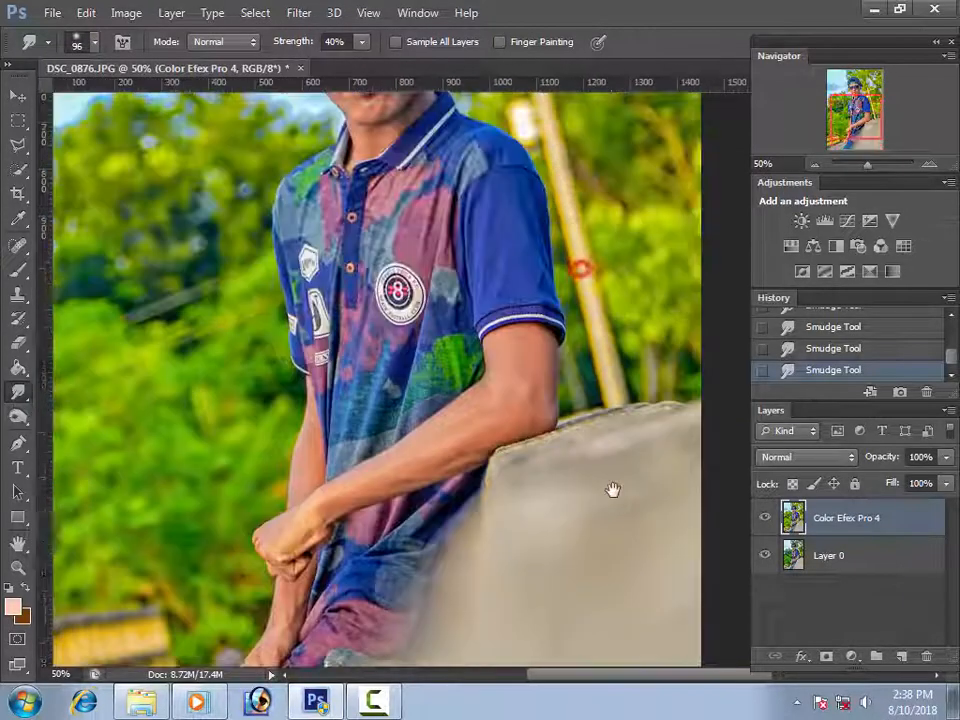
pyautogui.moveTo(583, 403); pyautogui.dragTo(628, 531)
pyautogui.moveTo(527, 385); pyautogui.dragTo(553, 467)
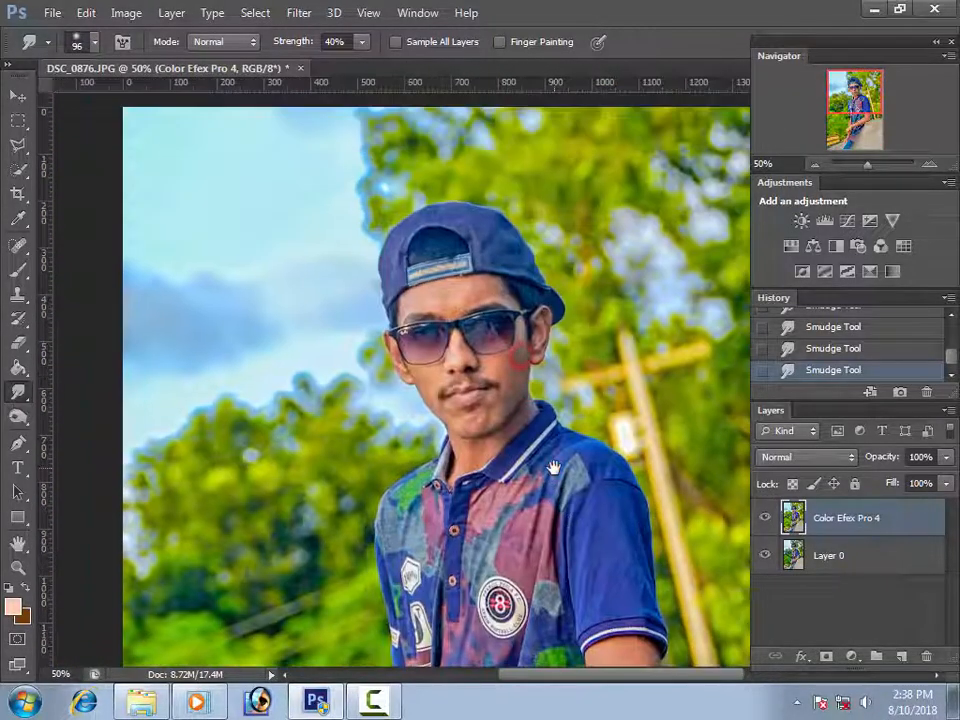
pyautogui.keyDown('ctrl'); pyautogui.click(554, 467); pyautogui.keyUp('ctrl')
pyautogui.keyDown('ctrl'); pyautogui.click(554, 467); pyautogui.keyUp('ctrl')
pyautogui.moveTo(500, 422); pyautogui.dragTo(579, 497)
pyautogui.press('e')
pyautogui.rightClick(480, 212)
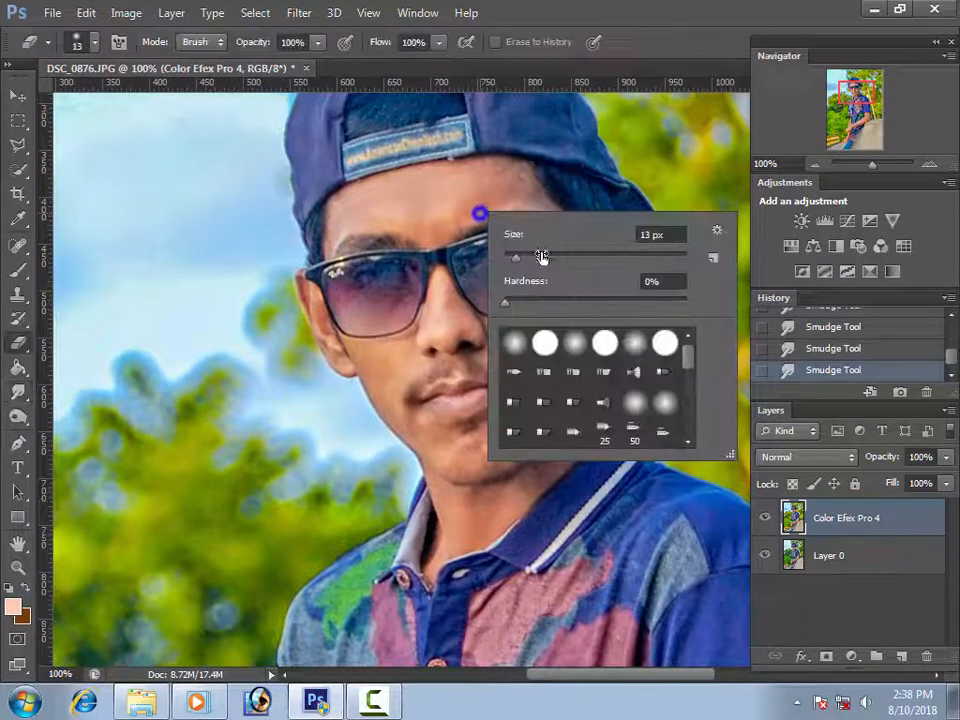
pyautogui.click(721, 603)
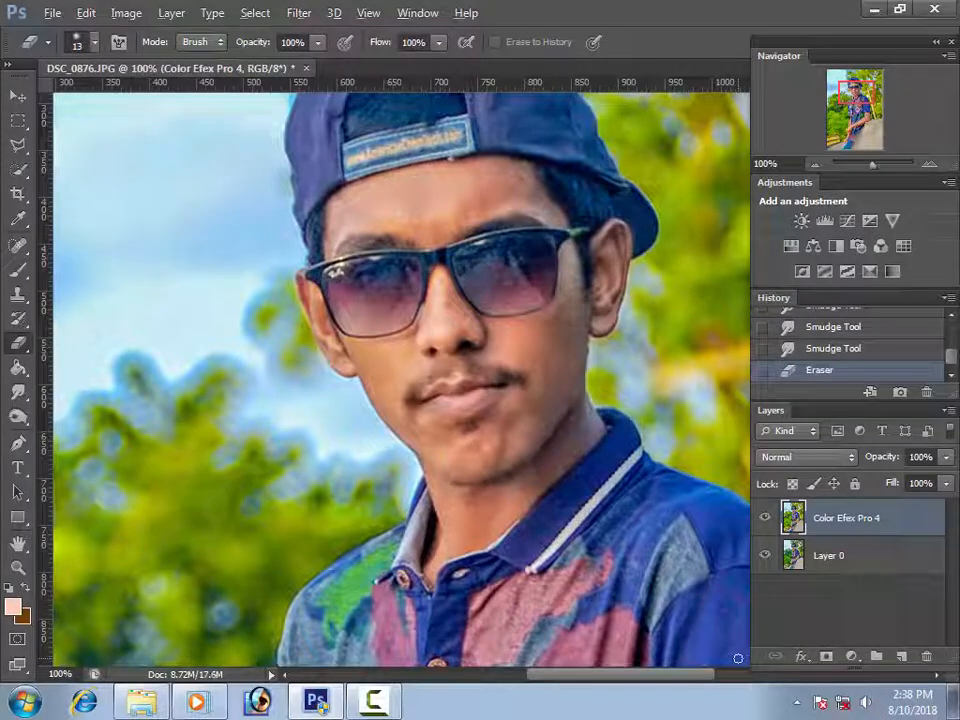
pyautogui.click(826, 657)
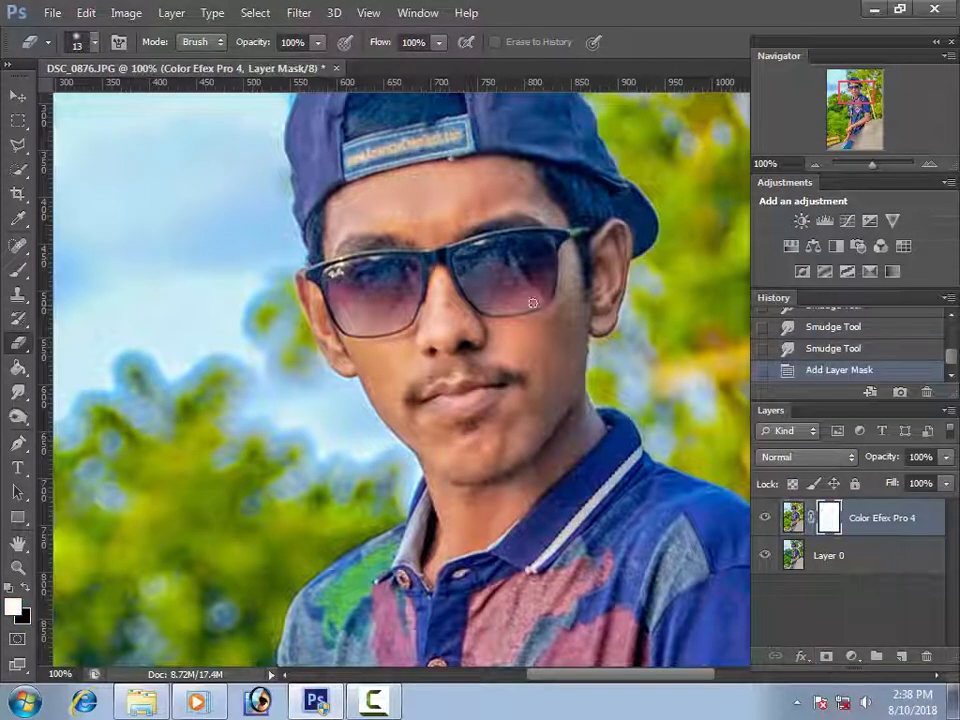
# Hide the filter effect on the middle of the forehead by painting the layer mask black with a soft 72 px brush
pyautogui.rightClick(480, 283)
pyautogui.write('x')
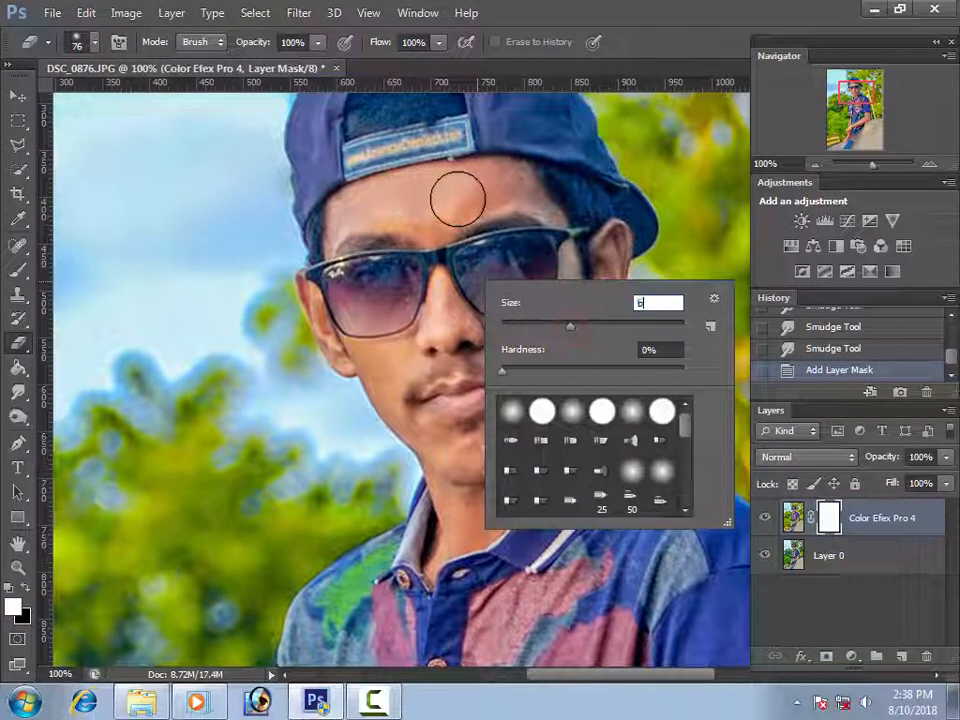
pyautogui.click(457, 200)
pyautogui.click(478, 287)
pyautogui.press('b')
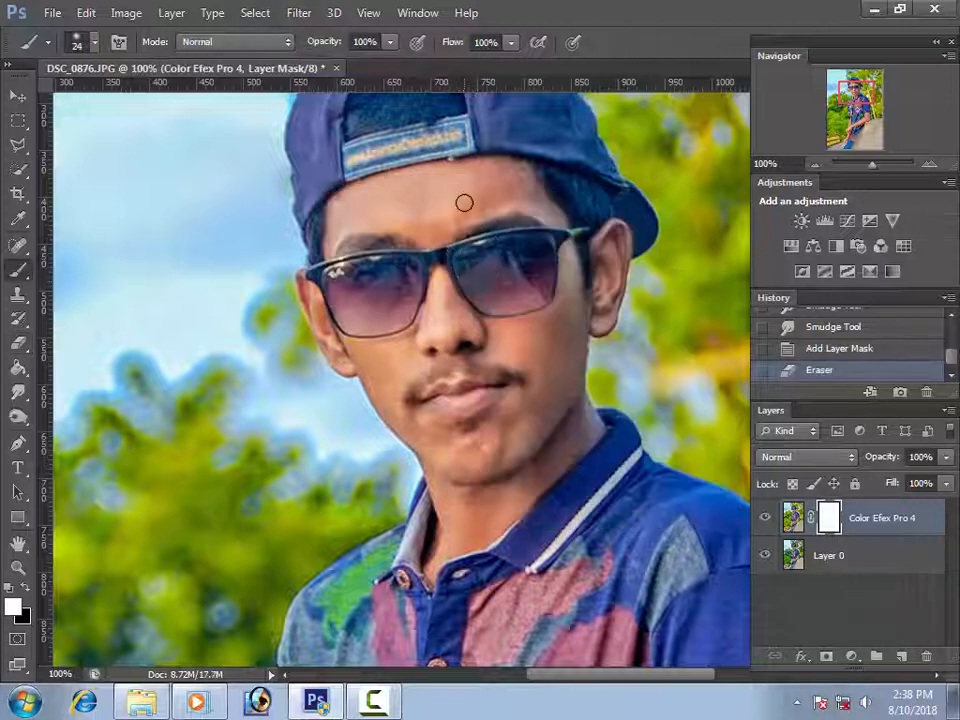
pyautogui.rightClick(463, 201)
pyautogui.click(454, 199)
pyautogui.press('x')
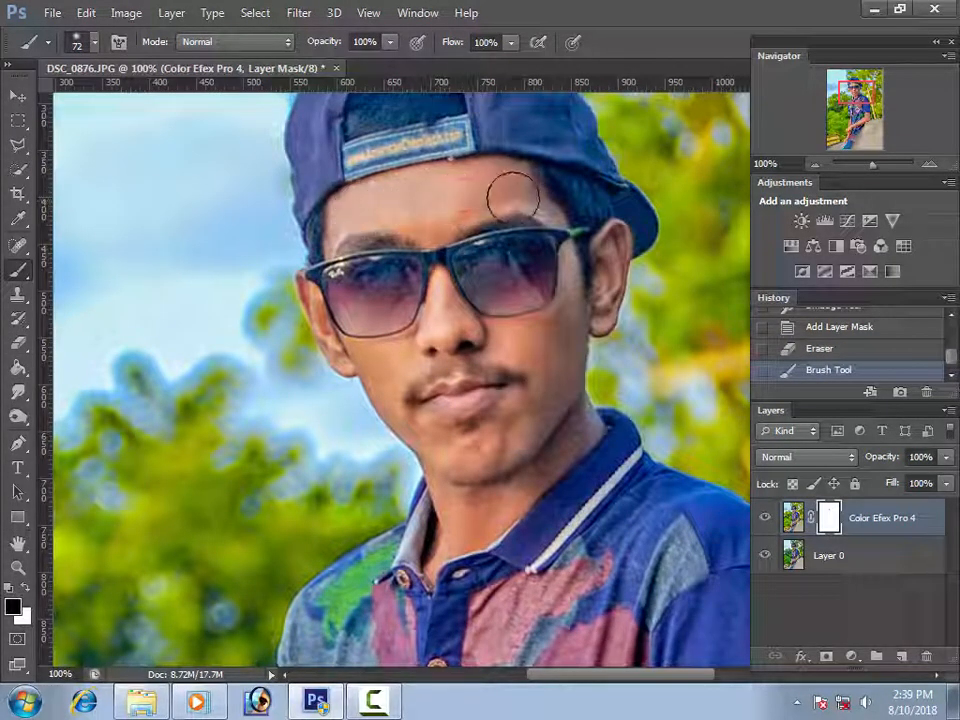
pyautogui.click(505, 195)
# Mask the filter effect off the rest of the forehead with a 50 px black brush
pyautogui.hotkey('ctrl', '+')
pyautogui.rightClick(535, 292)
pyautogui.click(604, 335)
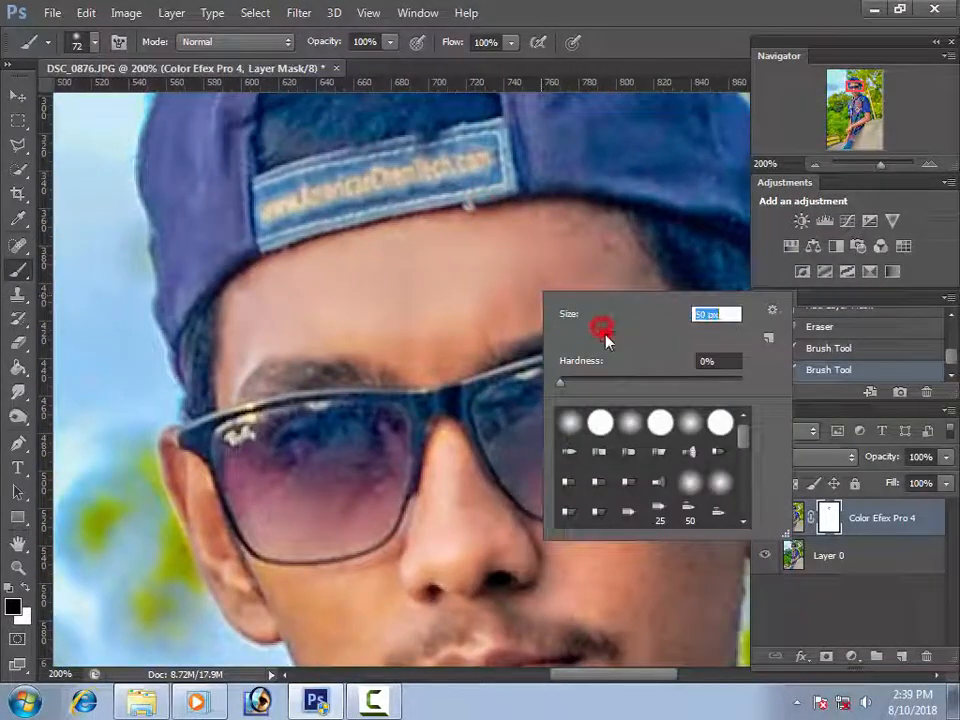
pyautogui.click(578, 257)
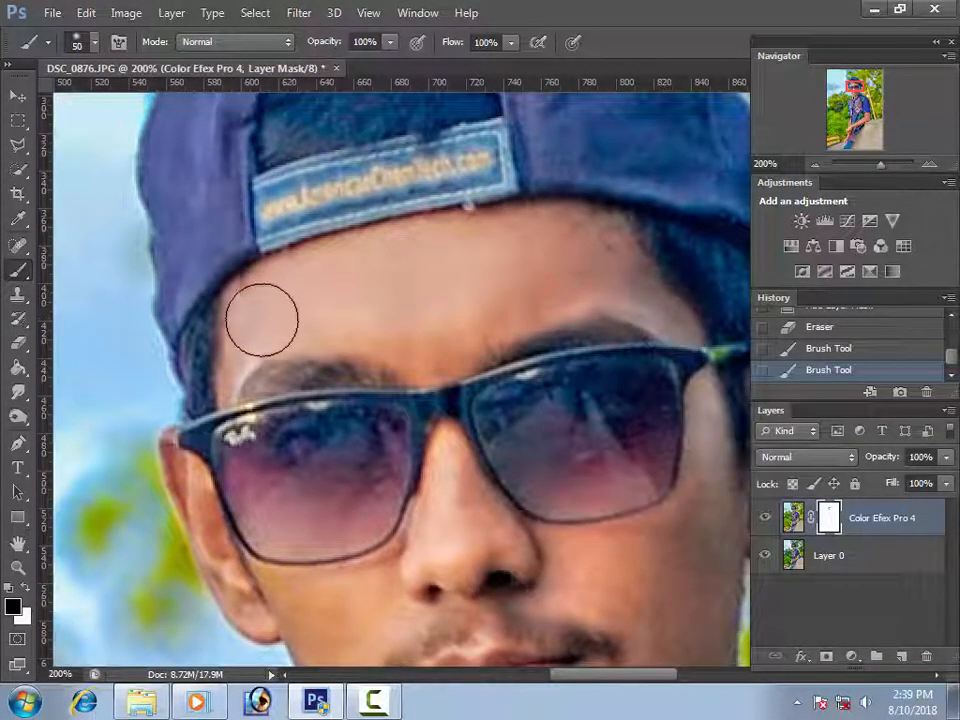
pyautogui.click(390, 336)
# Mask the filter effect off the nose, cheeks, ears, chin and neck with a soft 33 px black brush
pyautogui.scroll(-5, 390, 336)
pyautogui.rightClick(455, 300)
pyautogui.moveTo(535, 347); pyautogui.dragTo(518, 345)
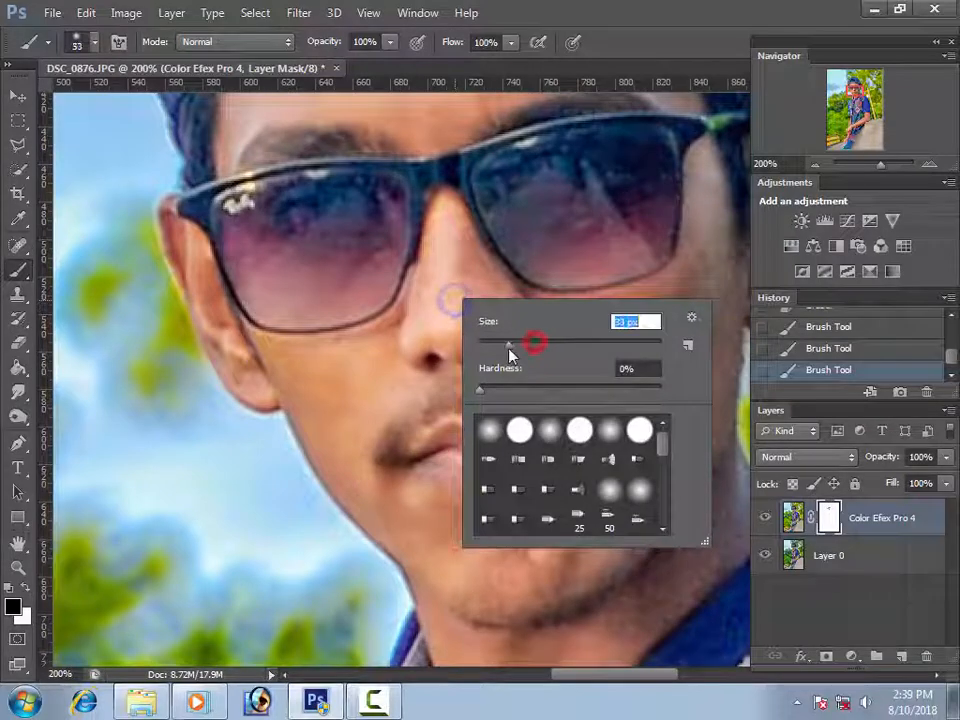
pyautogui.click(441, 222)
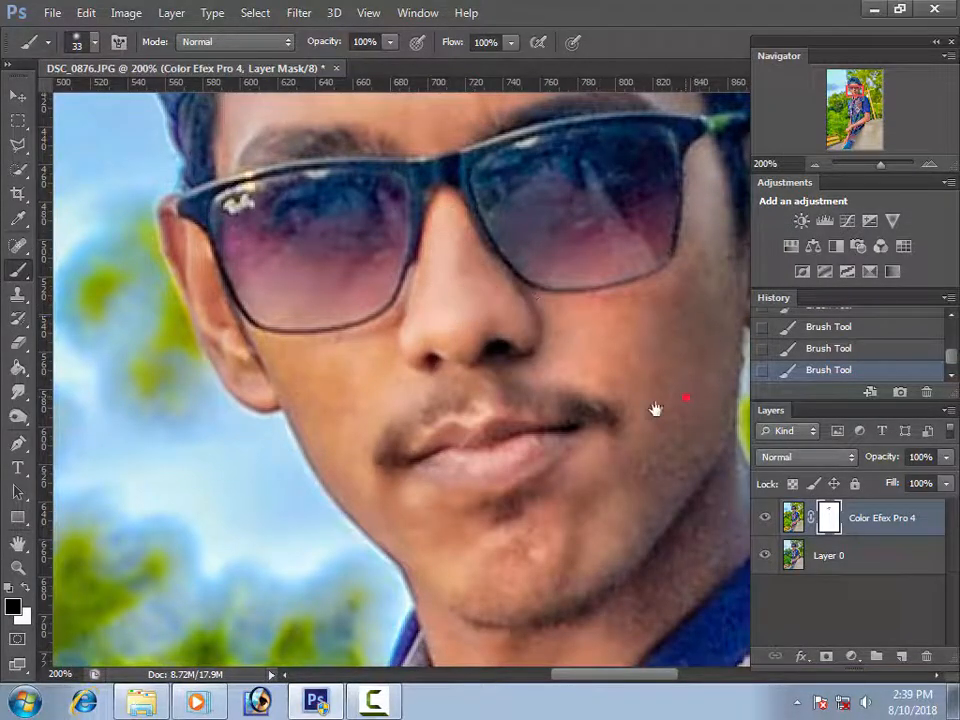
pyautogui.moveTo(655, 410); pyautogui.dragTo(580, 445)
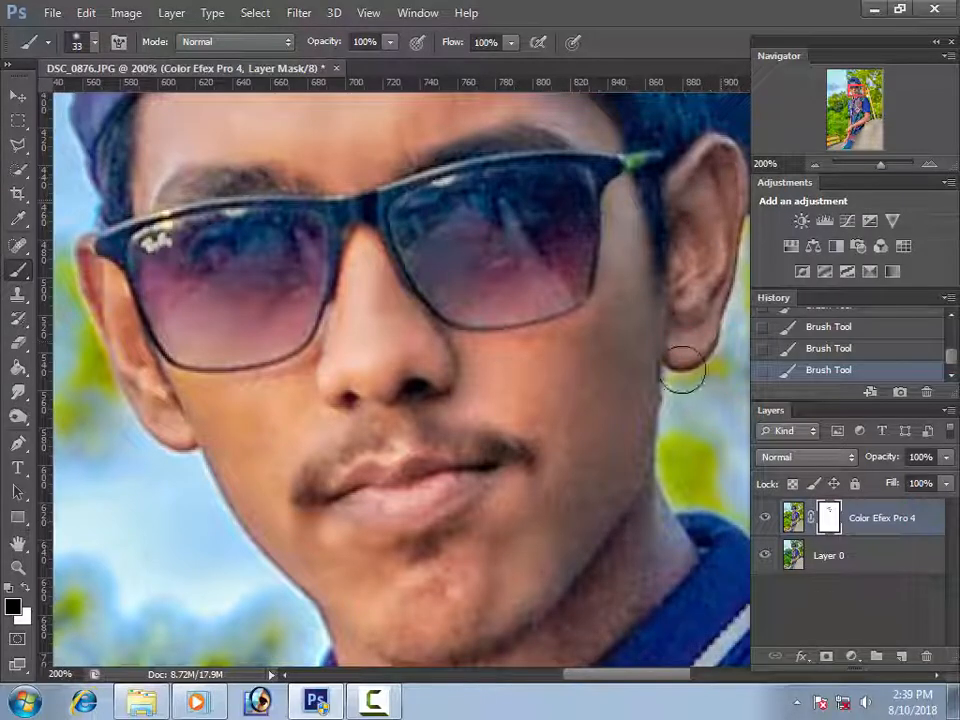
pyautogui.scroll(-5, 557, 240)
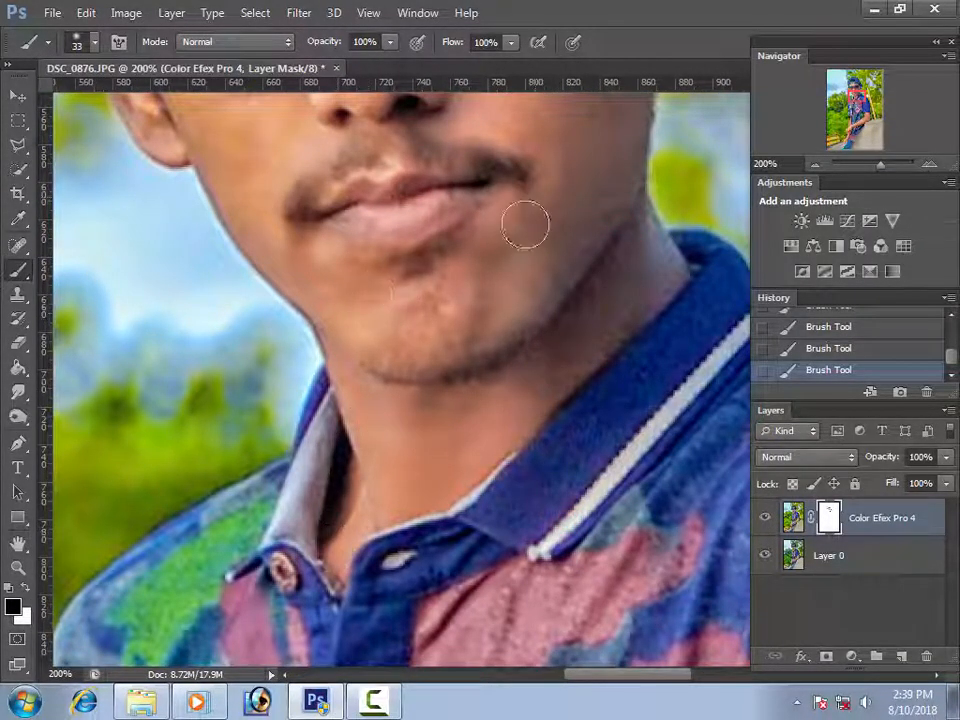
pyautogui.moveTo(416, 308); pyautogui.dragTo(515, 442)
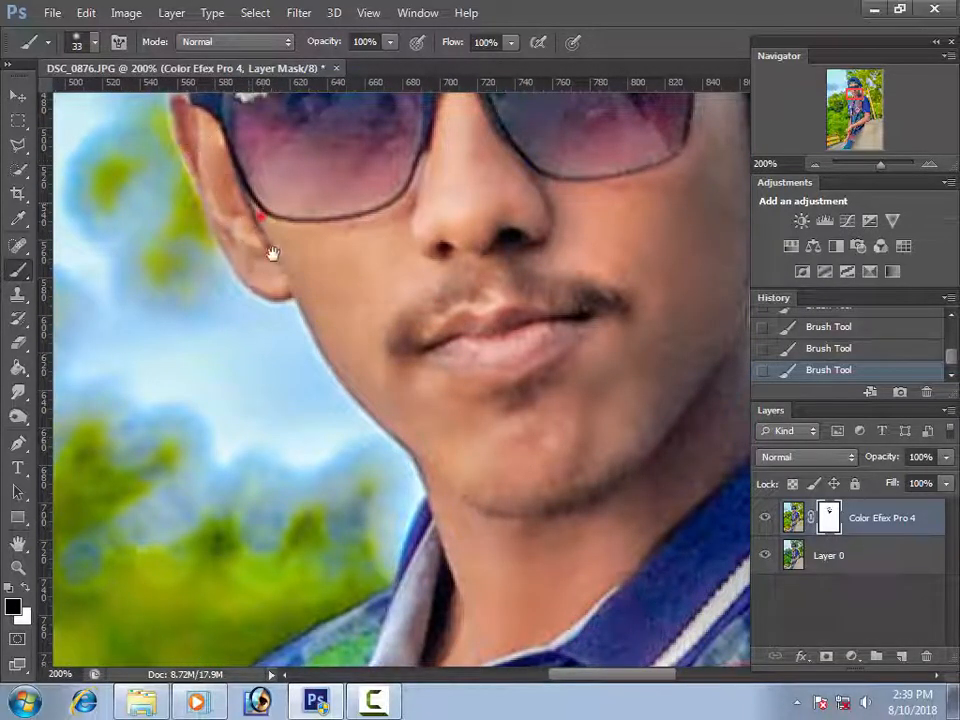
pyautogui.moveTo(272, 253); pyautogui.dragTo(314, 447)
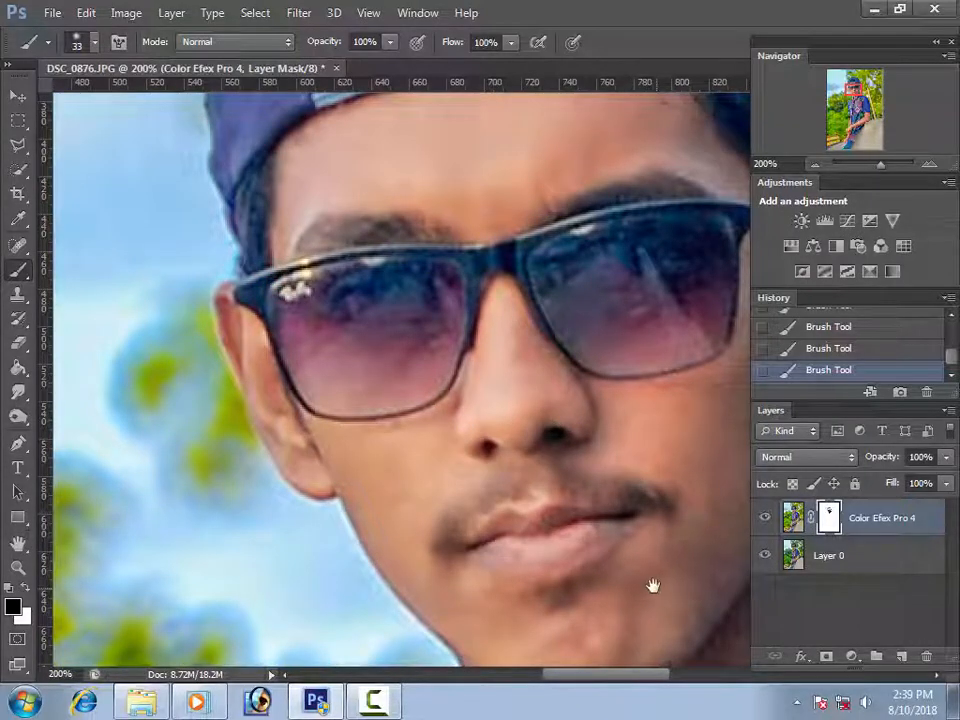
# Check the masked face and neck, and compare the whole photo with the Color Efex Pro 4 layer hidden and shown
pyautogui.moveTo(653, 586); pyautogui.dragTo(530, 110)
pyautogui.moveTo(583, 463); pyautogui.dragTo(422, 195)
pyautogui.moveTo(600, 640); pyautogui.dragTo(499, 287)
pyautogui.keyDown('alt'); pyautogui.click(499, 289); pyautogui.keyUp('alt')
pyautogui.keyDown('alt'); pyautogui.click(499, 289); pyautogui.keyUp('alt')
pyautogui.moveTo(431, 281); pyautogui.dragTo(548, 635)
pyautogui.moveTo(514, 424); pyautogui.dragTo(516, 495)
pyautogui.keyDown('alt'); pyautogui.click(530, 332); pyautogui.keyUp('alt')
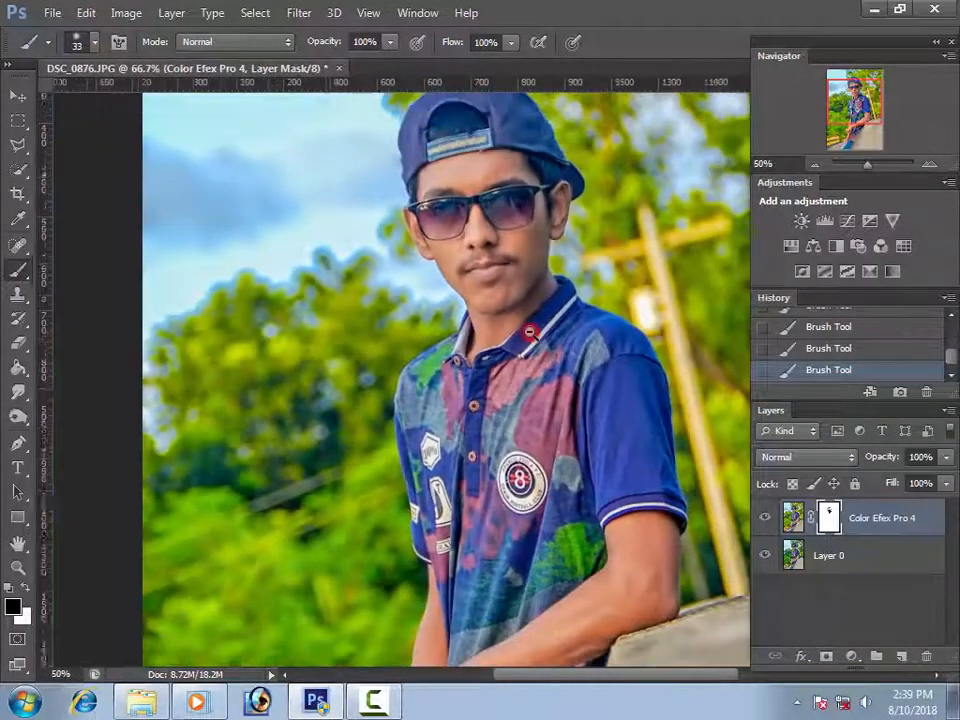
pyautogui.keyDown('alt'); pyautogui.click(530, 332); pyautogui.keyUp('alt')
pyautogui.keyDown('alt'); pyautogui.click(530, 332); pyautogui.keyUp('alt')
pyautogui.click(765, 517)
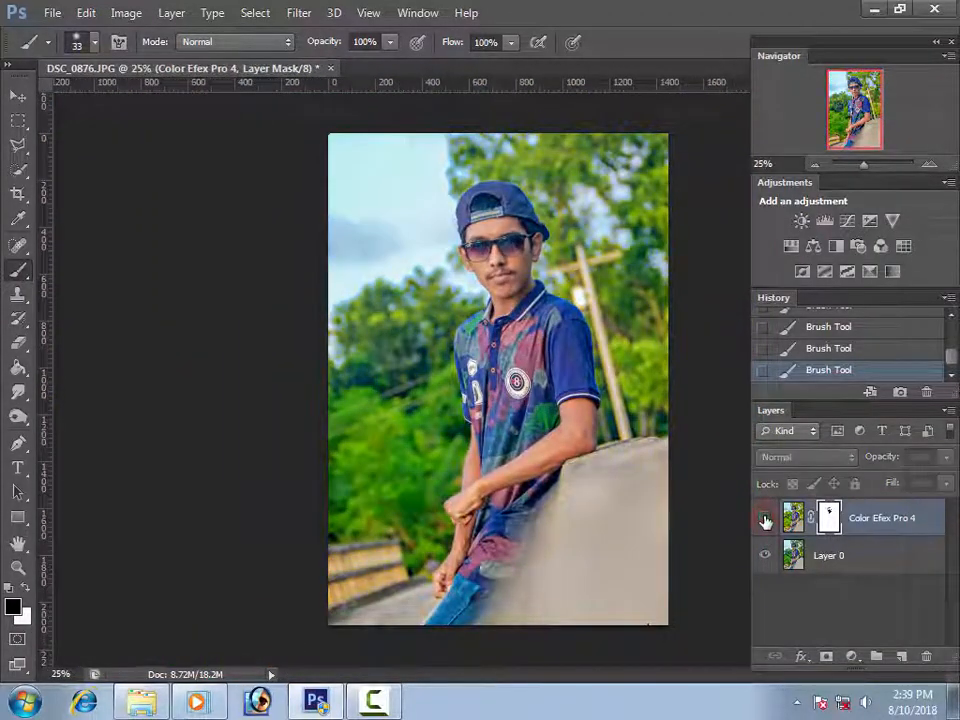
pyautogui.click(765, 517)
# Compare the photo with the Color Efex Pro 4 layer mask disabled and enabled
pyautogui.rightClick(828, 518)
pyautogui.click(780, 339)
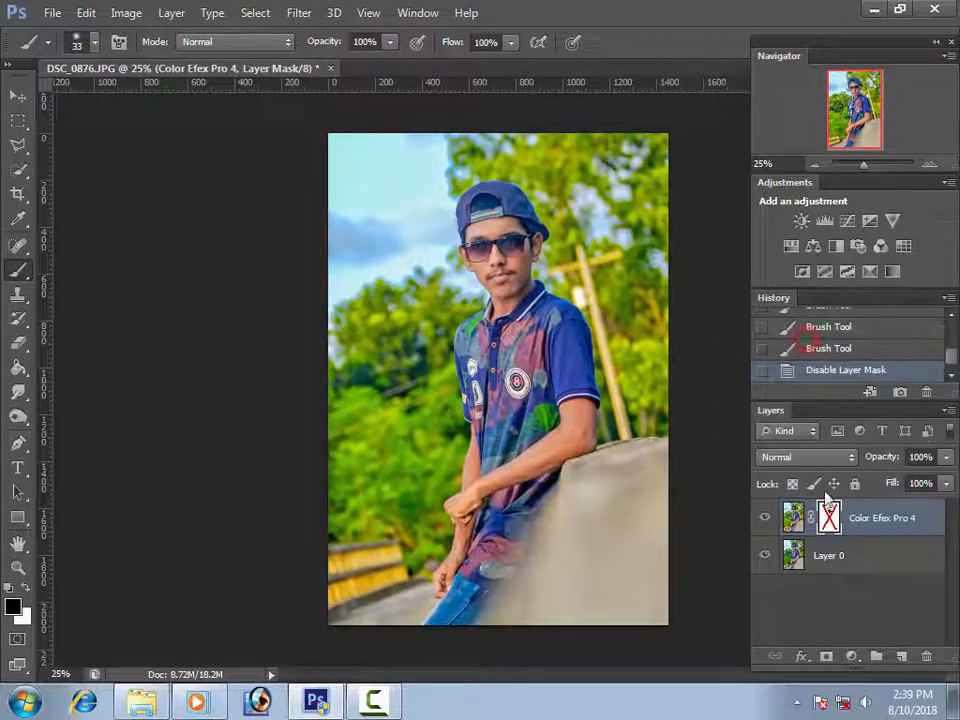
pyautogui.rightClick(834, 527)
pyautogui.click(808, 338)
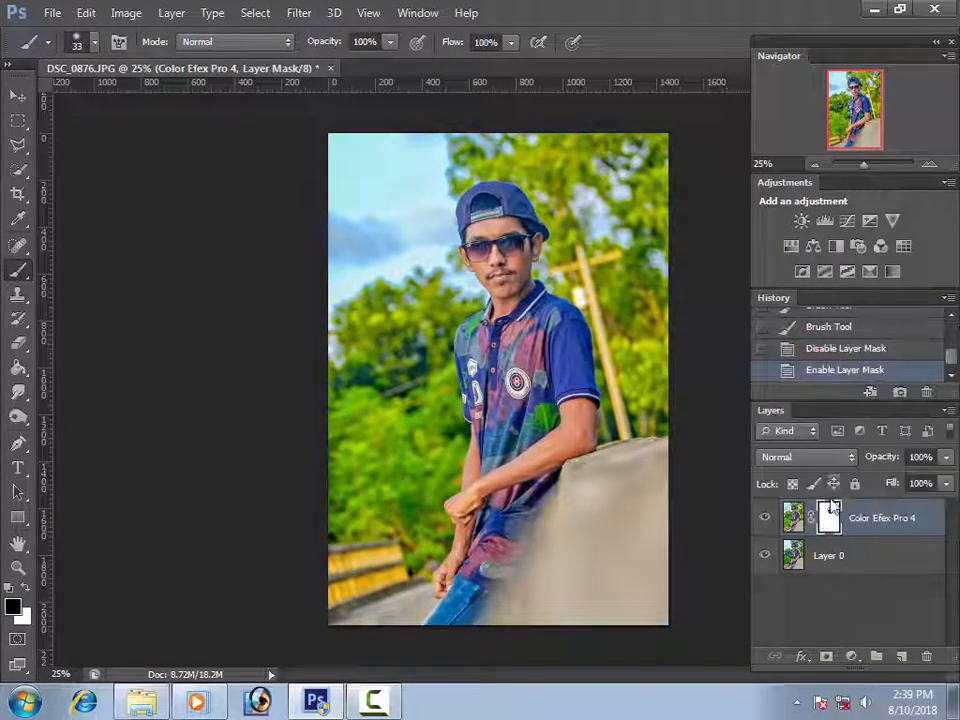
# Apply the Color Efex Pro 4 Detail Extractor filter to Layer 0 with Detail Extractor set to 11%
pyautogui.click(832, 564)
pyautogui.click(297, 13)
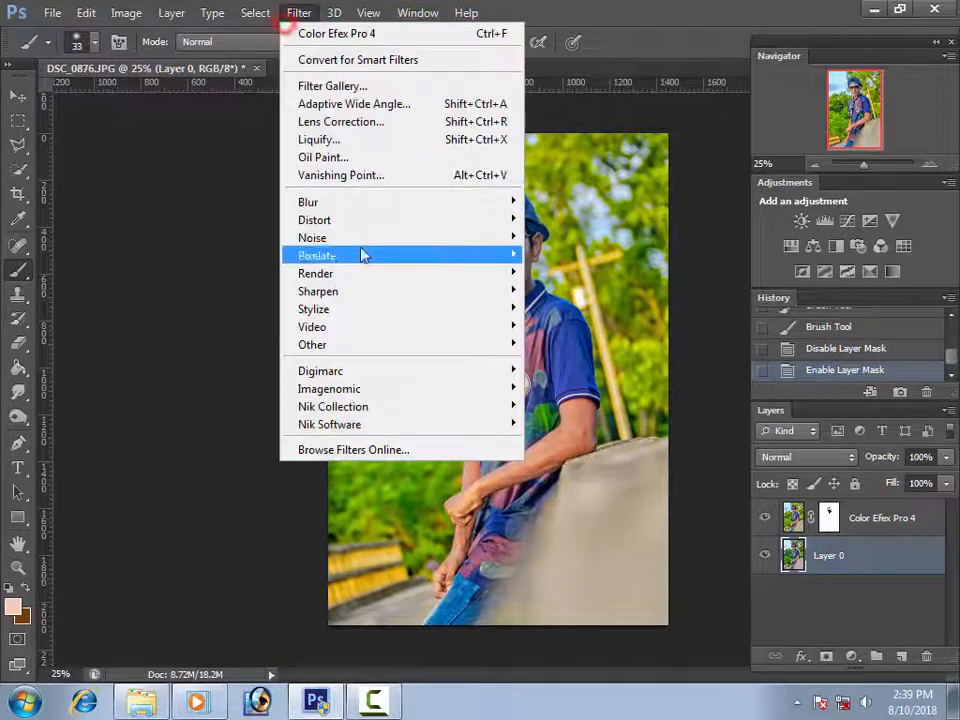
pyautogui.moveTo(377, 407)
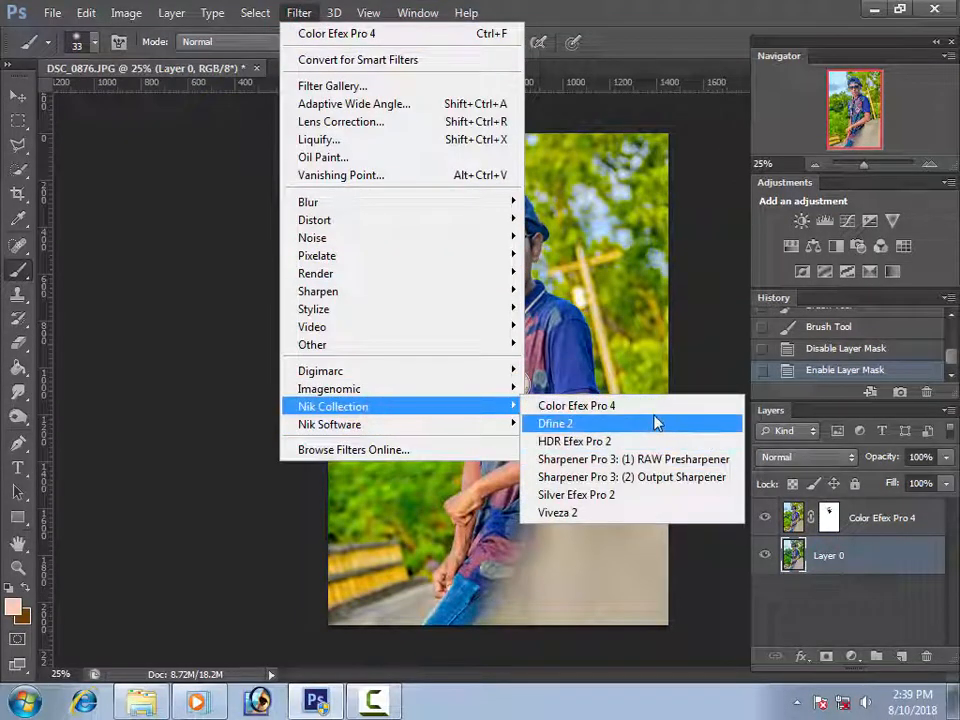
pyautogui.click(657, 408)
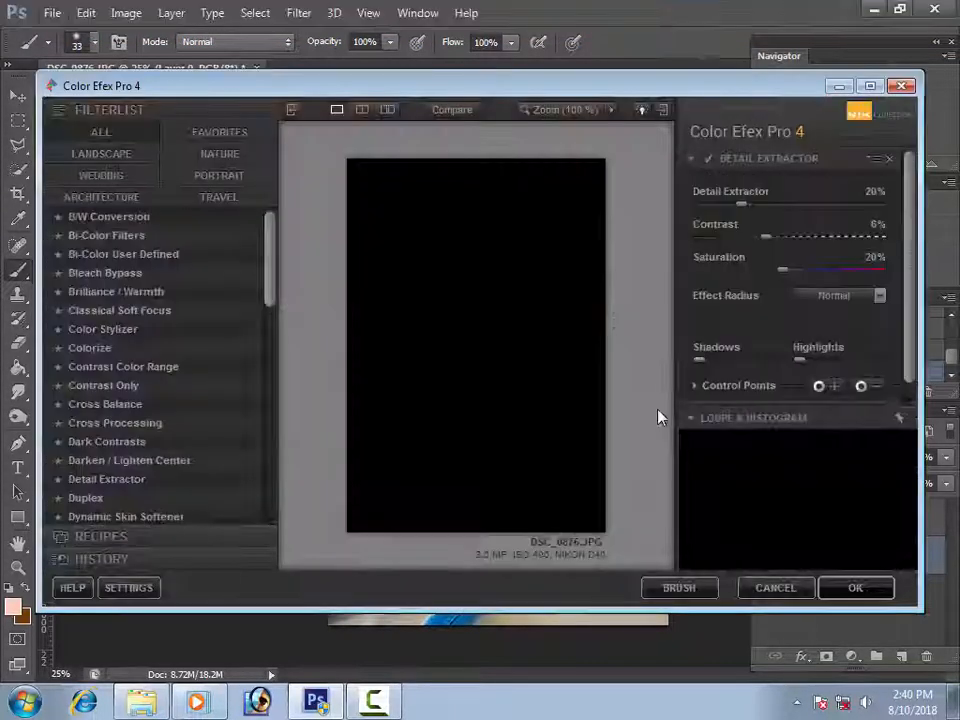
pyautogui.click(726, 204)
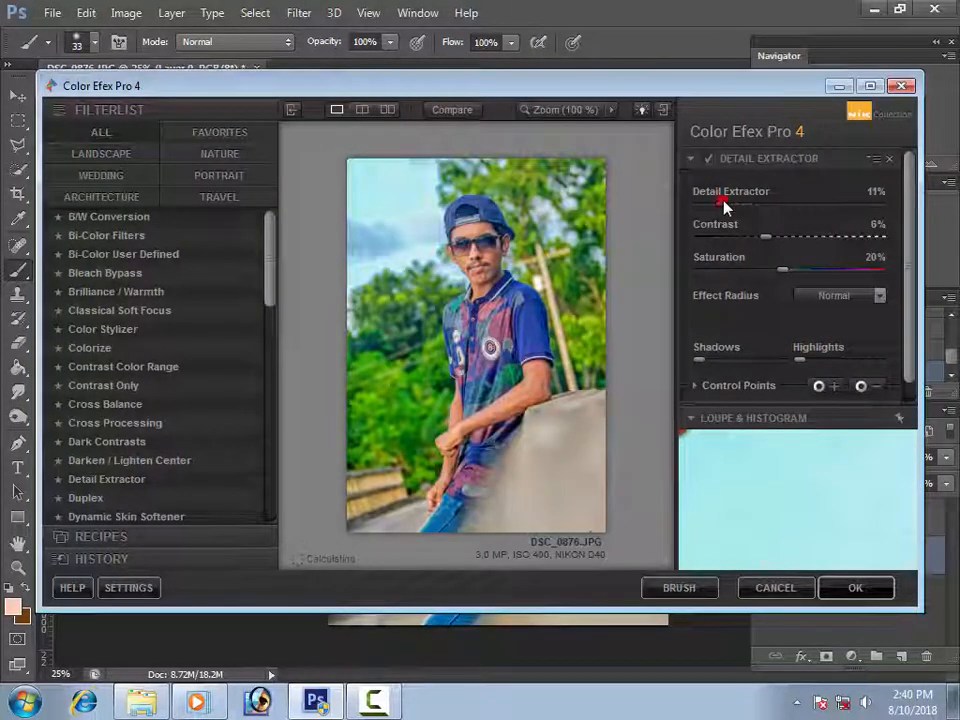
pyautogui.click(860, 594)
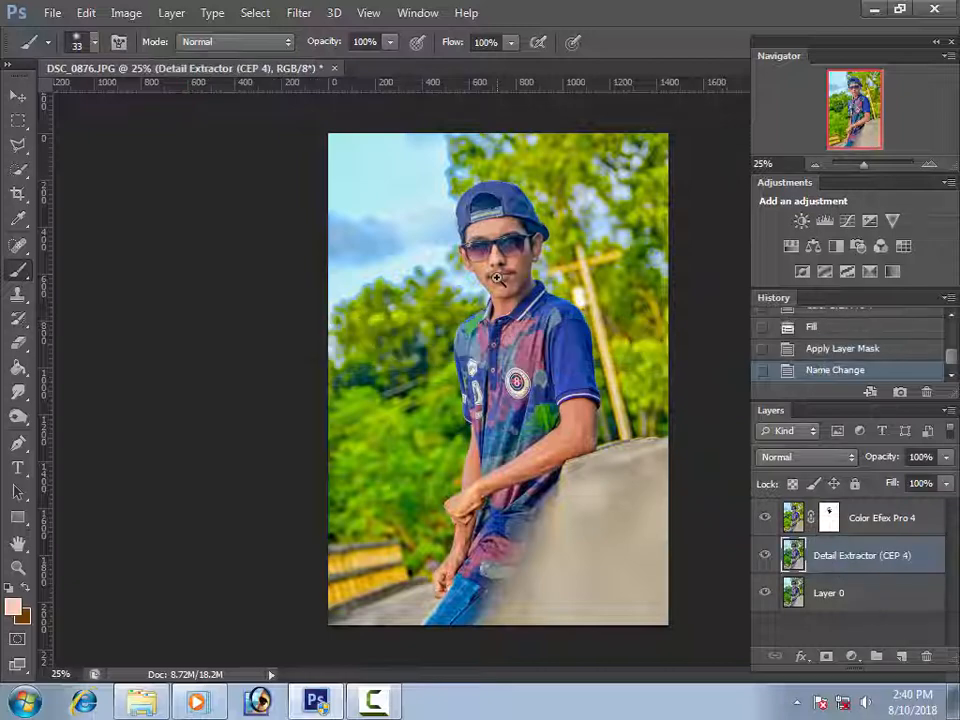
# Inspect the face and merge the Detail Extractor (CEP 4) layer with the Color Efex Pro 4 layer
pyautogui.scroll(4, 496, 278)
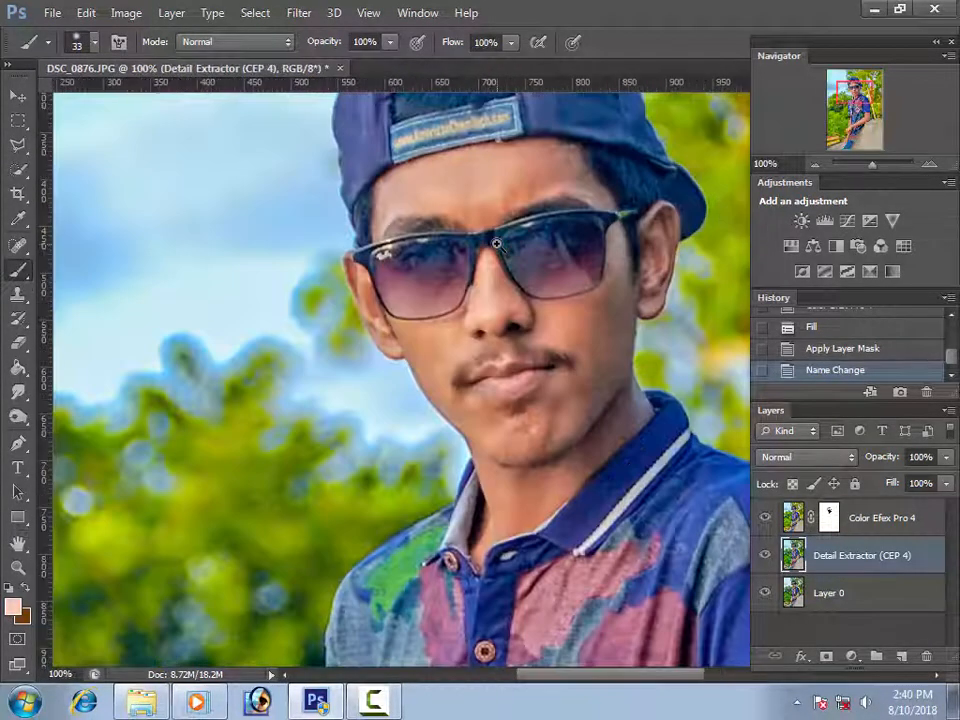
pyautogui.scroll(-2, 496, 243)
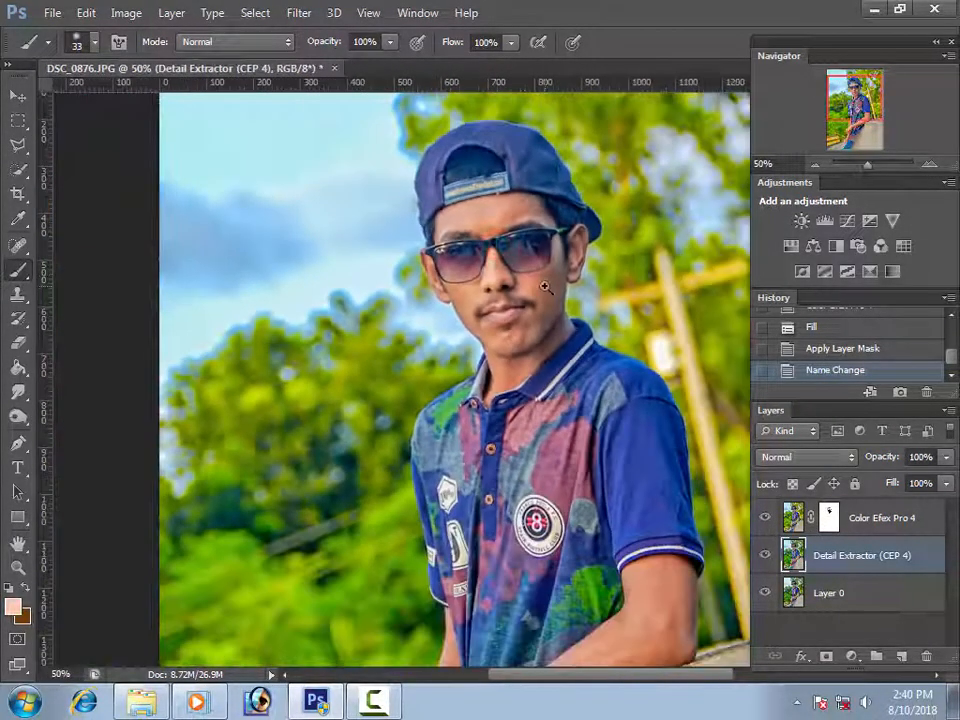
pyautogui.scroll(1, 545, 288)
pyautogui.keyDown('shift'); pyautogui.click(873, 520); pyautogui.keyUp('shift')
pyautogui.rightClick(873, 520)
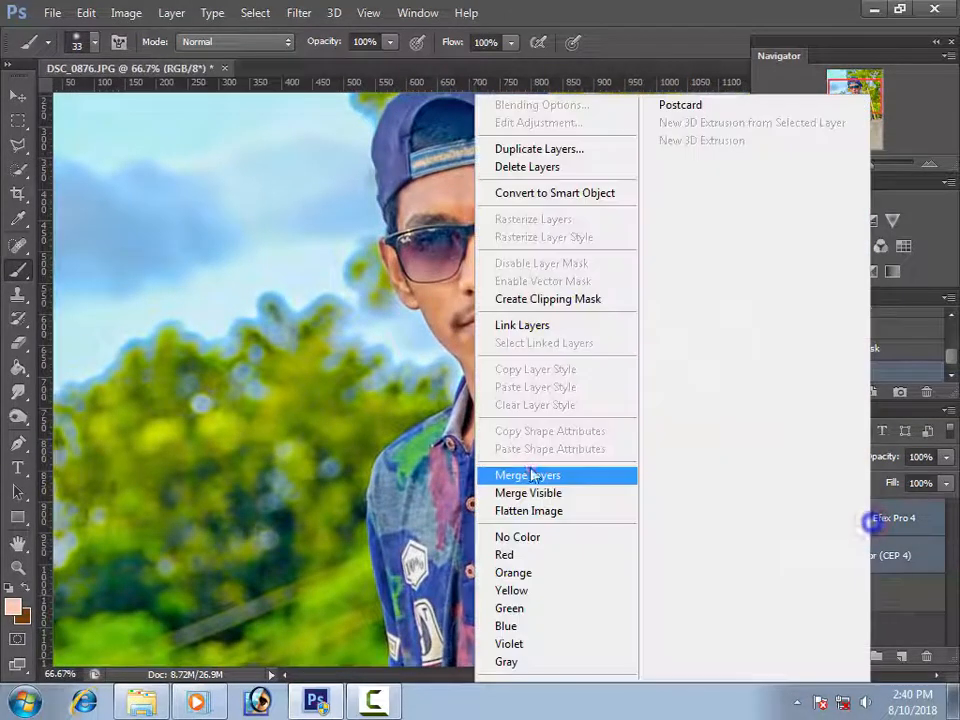
pyautogui.click(531, 476)
# Soften the tree edge against the sky above the cap using the Blur tool with a soft 100 px brush
pyautogui.scroll(-1, 157, 439)
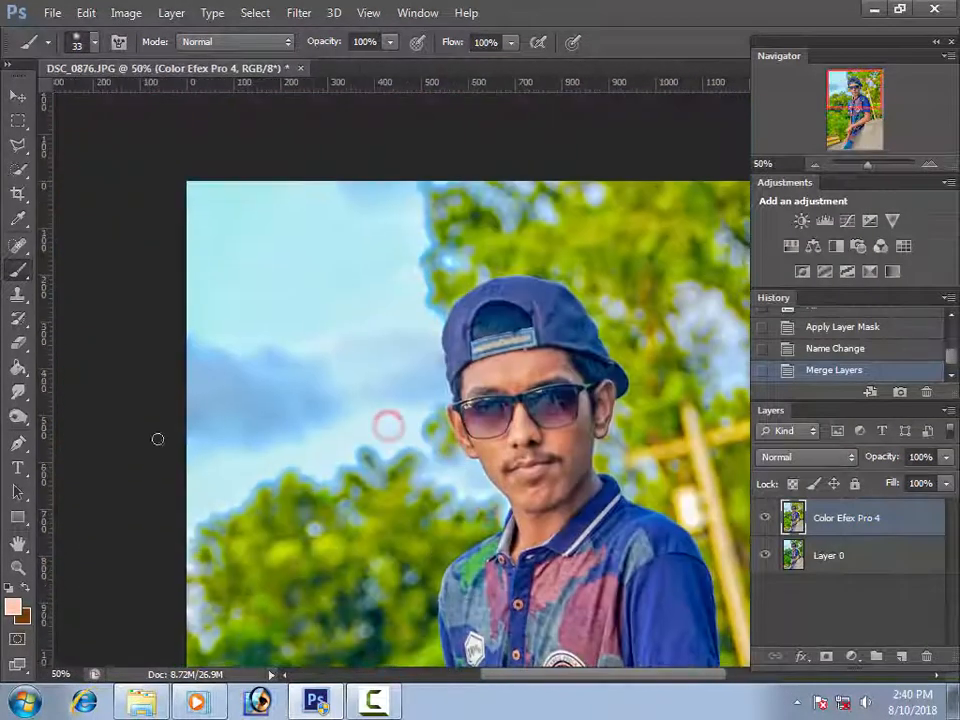
pyautogui.click(17, 392)
pyautogui.moveTo(17, 416)
pyautogui.mouseDown()
pyautogui.moveTo(62, 438)
pyautogui.moveTo(65, 450)
pyautogui.mouseUp()
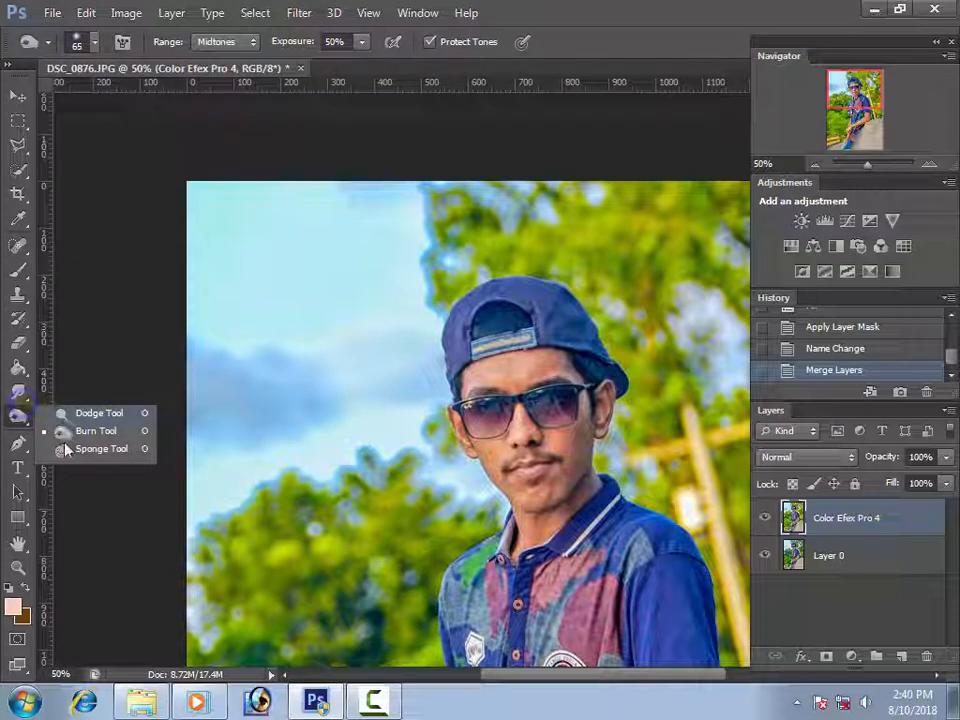
pyautogui.moveTo(17, 392)
pyautogui.mouseDown()
pyautogui.moveTo(99, 407)
pyautogui.moveTo(100, 389)
pyautogui.mouseUp()
pyautogui.rightClick(389, 369)
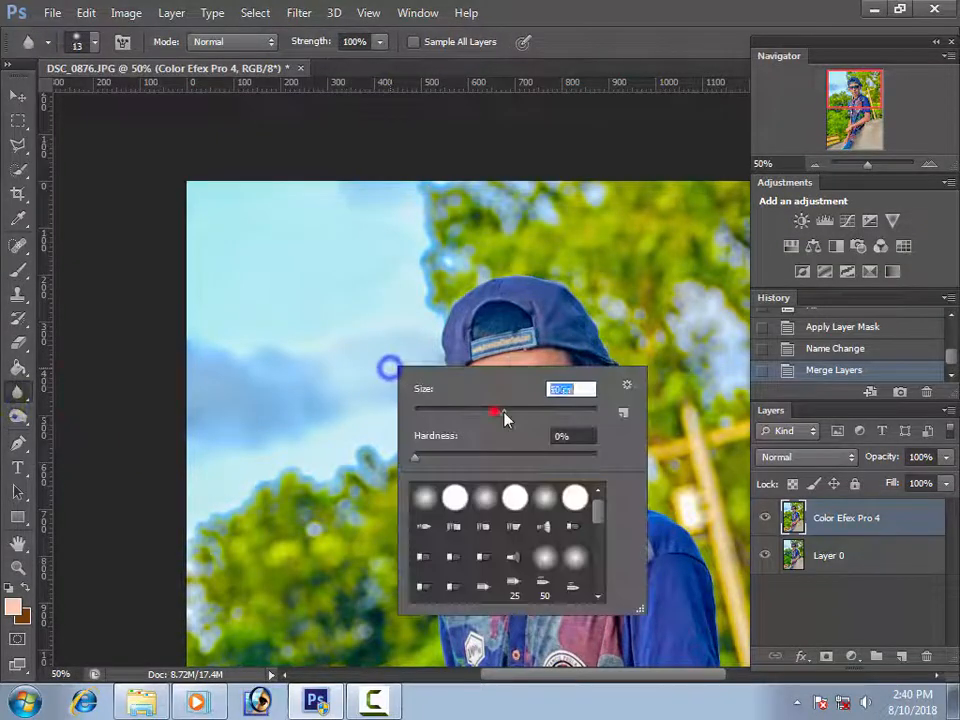
pyautogui.moveTo(505, 419); pyautogui.dragTo(503, 417)
pyautogui.click(381, 44)
pyautogui.click(370, 473)
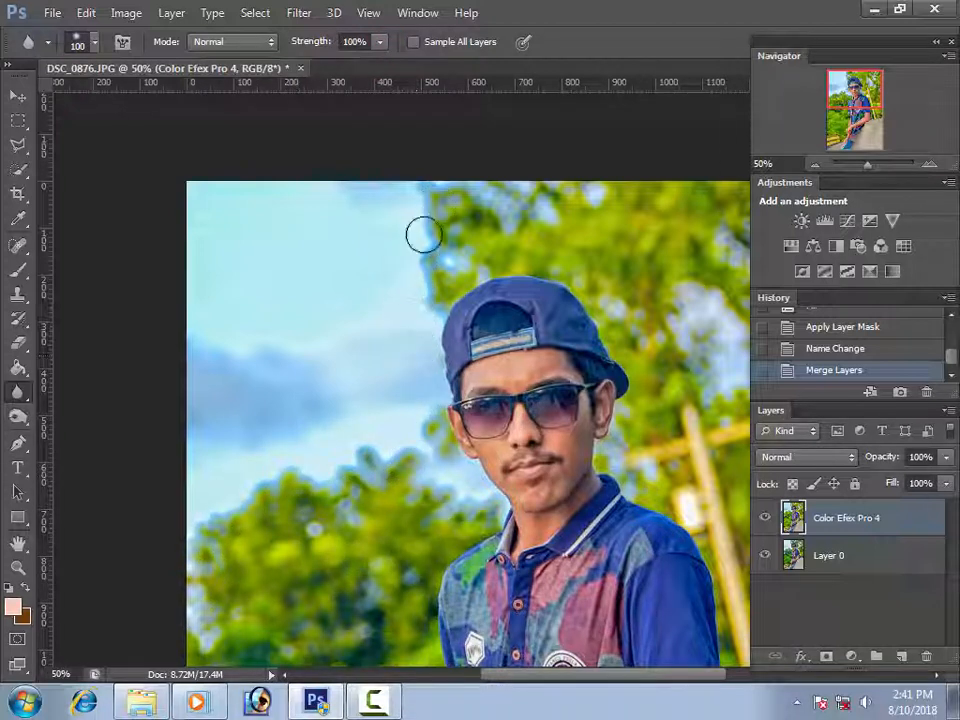
pyautogui.moveTo(455, 205); pyautogui.dragTo(396, 231)
# Select the sky and the upper treeline beside the subject with a freehand Lasso outline
pyautogui.press('l')
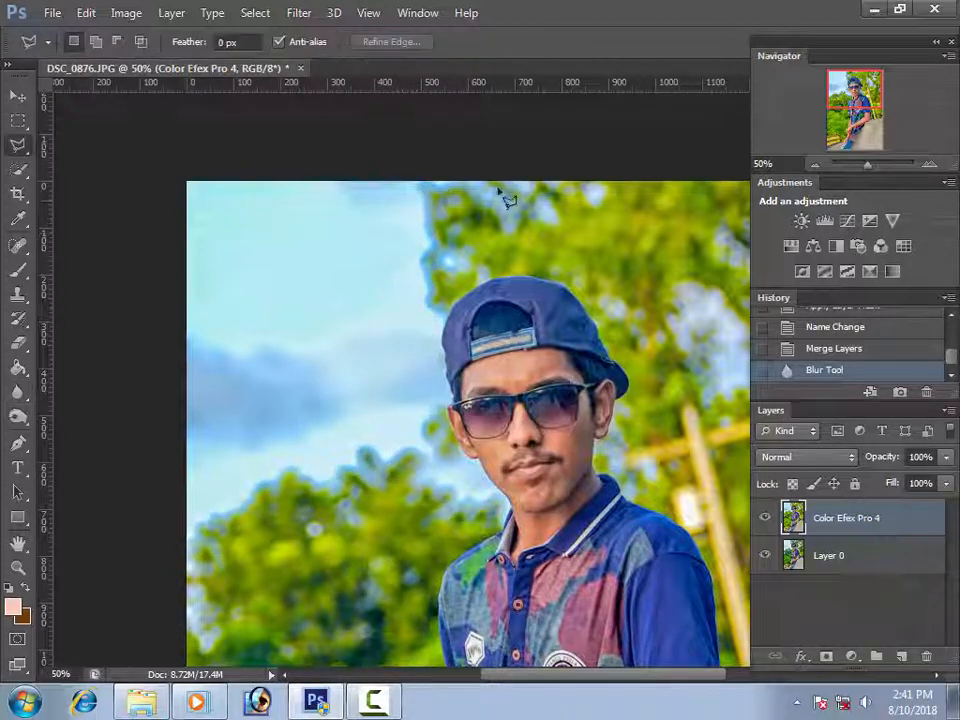
pyautogui.rightClick(229, 181)
pyautogui.click(21, 124)
pyautogui.rightClick(20, 146)
pyautogui.click(90, 142)
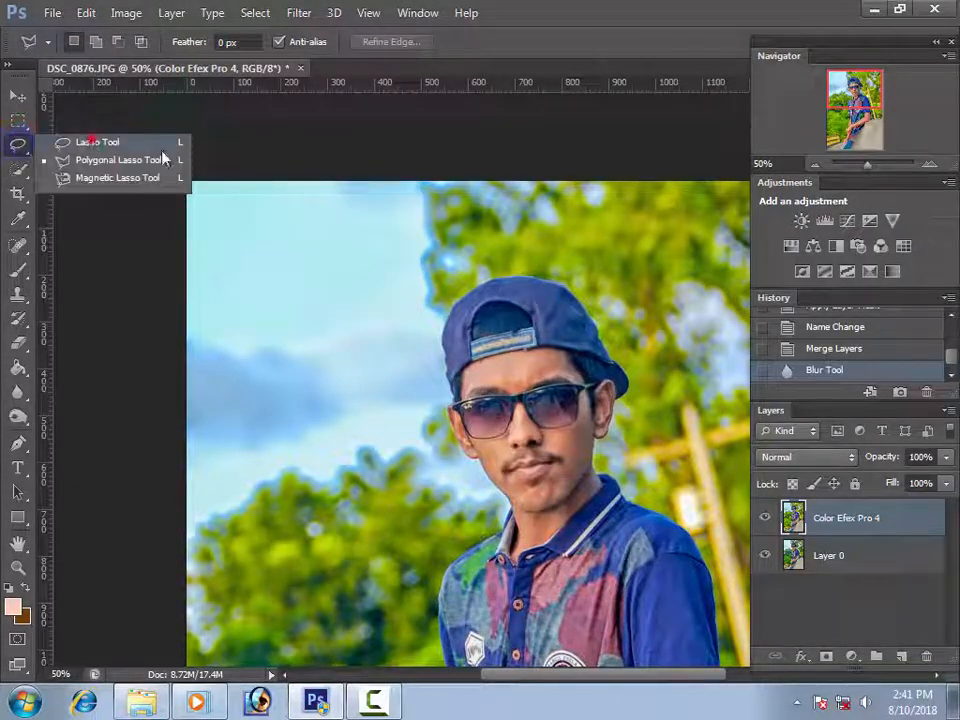
pyautogui.moveTo(653, 181)
pyautogui.mouseDown()
pyautogui.moveTo(570, 176)
pyautogui.moveTo(450, 278)
pyautogui.mouseUp()
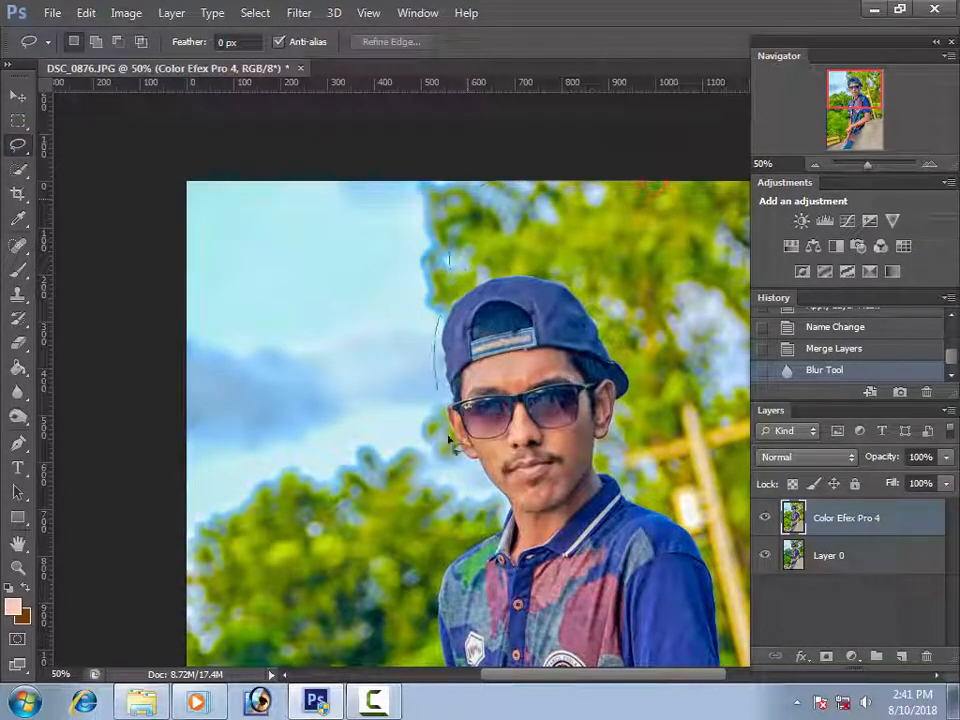
pyautogui.moveTo(449, 440); pyautogui.dragTo(489, 493)
pyautogui.moveTo(392, 507)
pyautogui.mouseDown()
pyautogui.moveTo(354, 493)
pyautogui.moveTo(332, 524)
pyautogui.mouseUp()
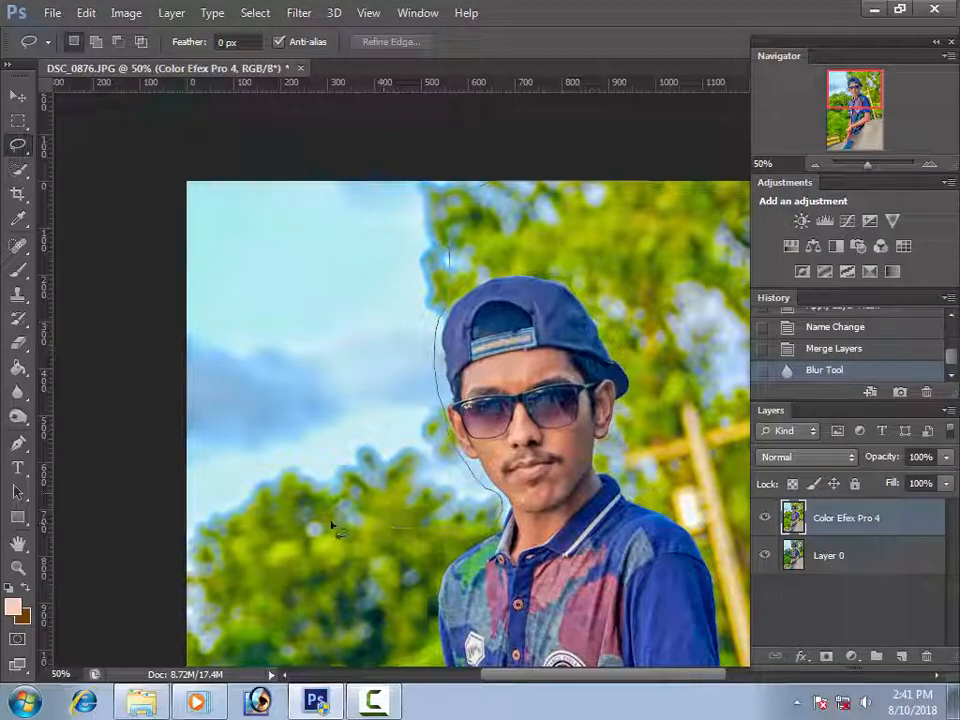
pyautogui.moveTo(156, 640); pyautogui.dragTo(172, 170)
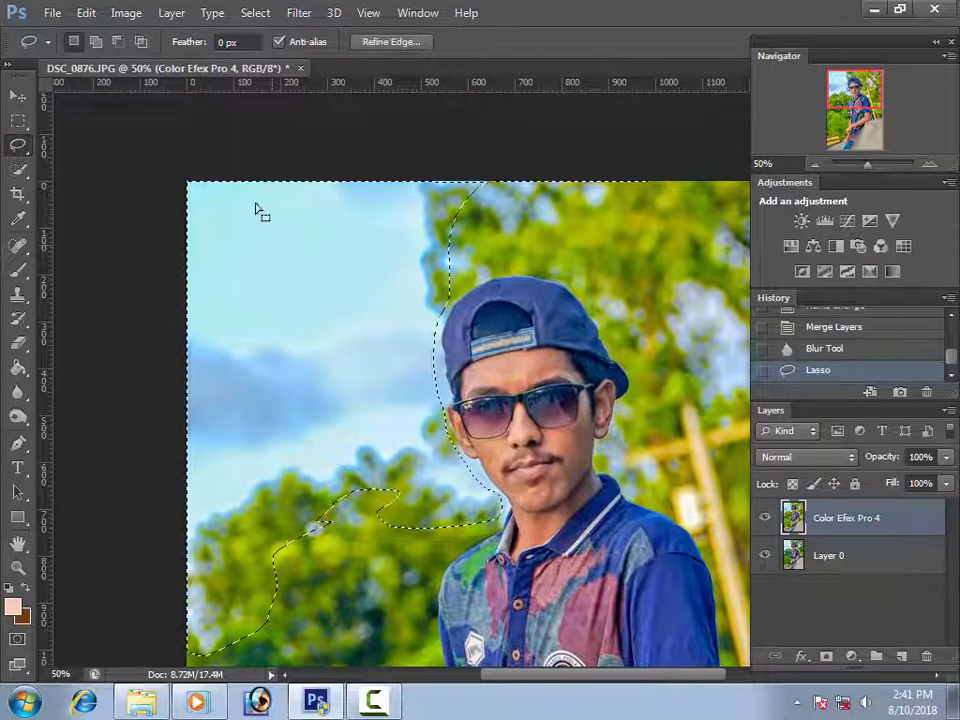
# Apply a Gaussian Blur with a 0.8 px radius to the selected sky area and deselect it
pyautogui.click(299, 13)
pyautogui.click(336, 199)
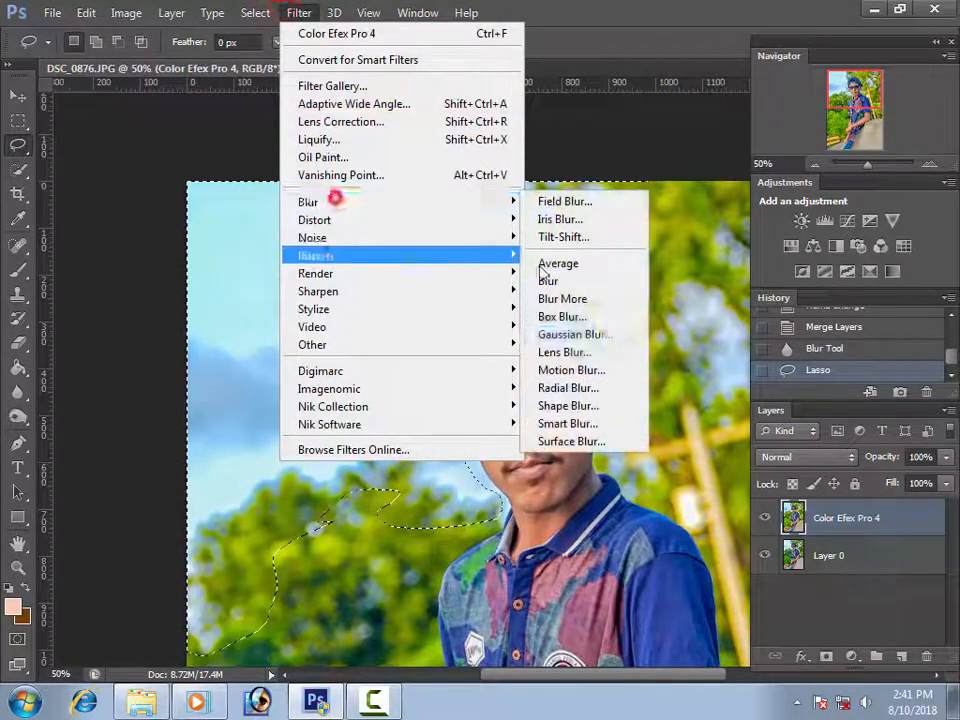
pyautogui.click(578, 335)
pyautogui.click(637, 402)
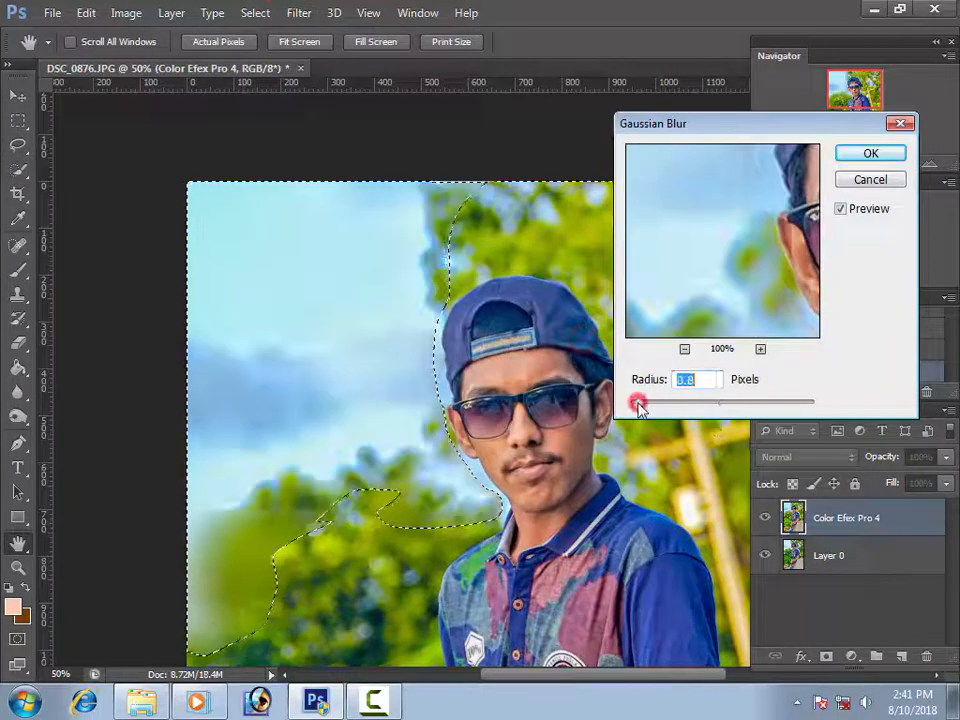
pyautogui.press('Return')
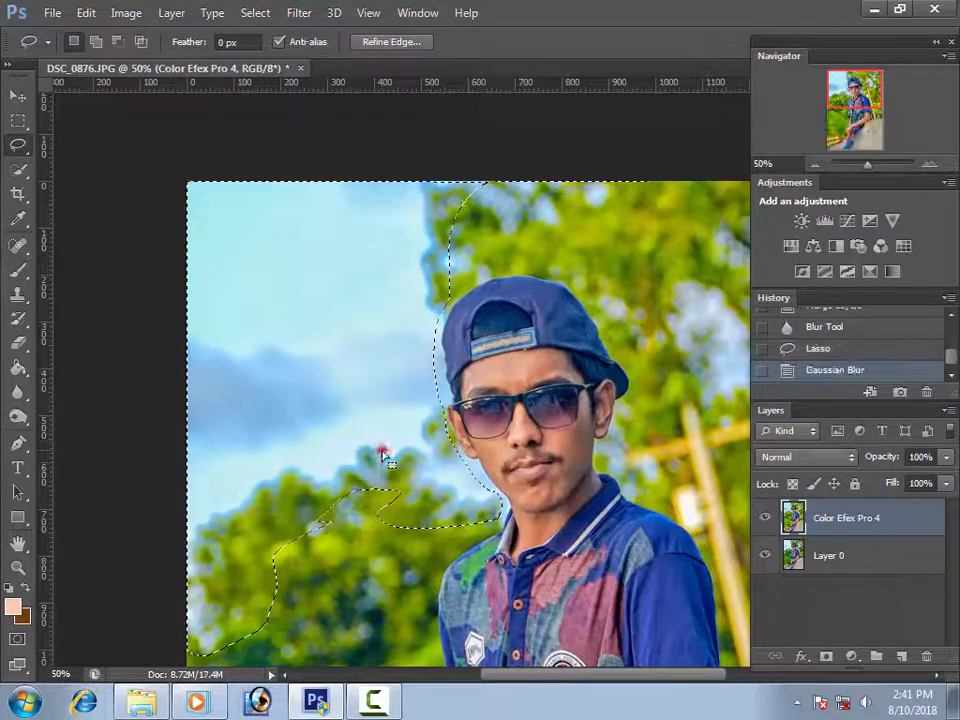
pyautogui.click(382, 452)
# Compare the whole photo with the merged Color Efex Pro 4 layer hidden and shown
pyautogui.hotkey('ctrl', '-')
pyautogui.hotkey('ctrl', '-')
pyautogui.hotkey('ctrl', '-')
pyautogui.hotkey('ctrl', '-')
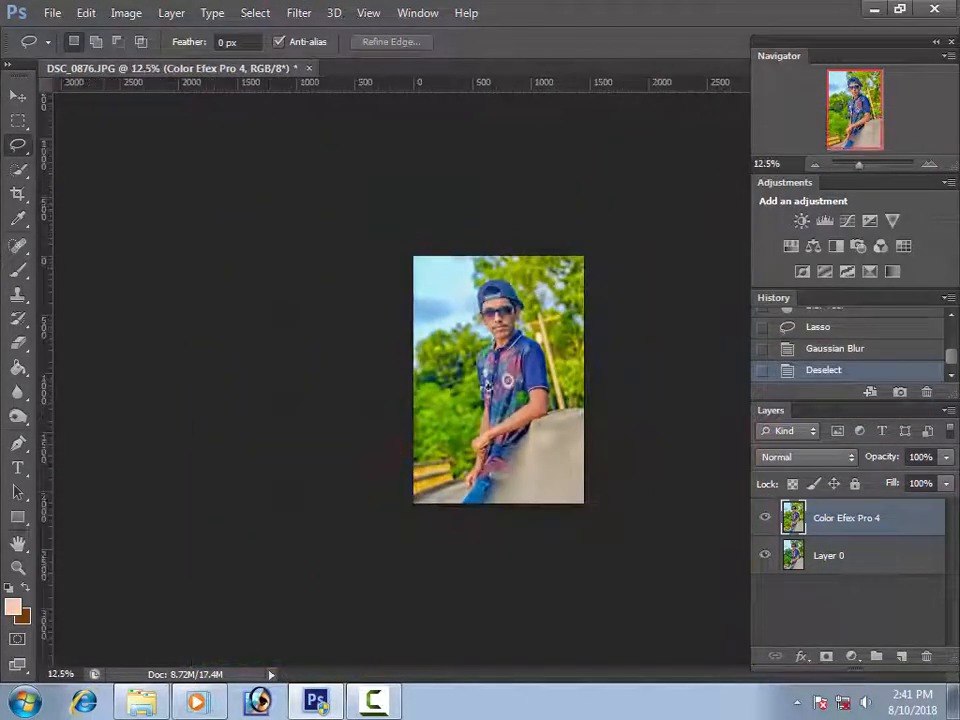
pyautogui.hotkey('ctrl', '+')
pyautogui.click(765, 518)
pyautogui.click(765, 518)
pyautogui.click(765, 518)
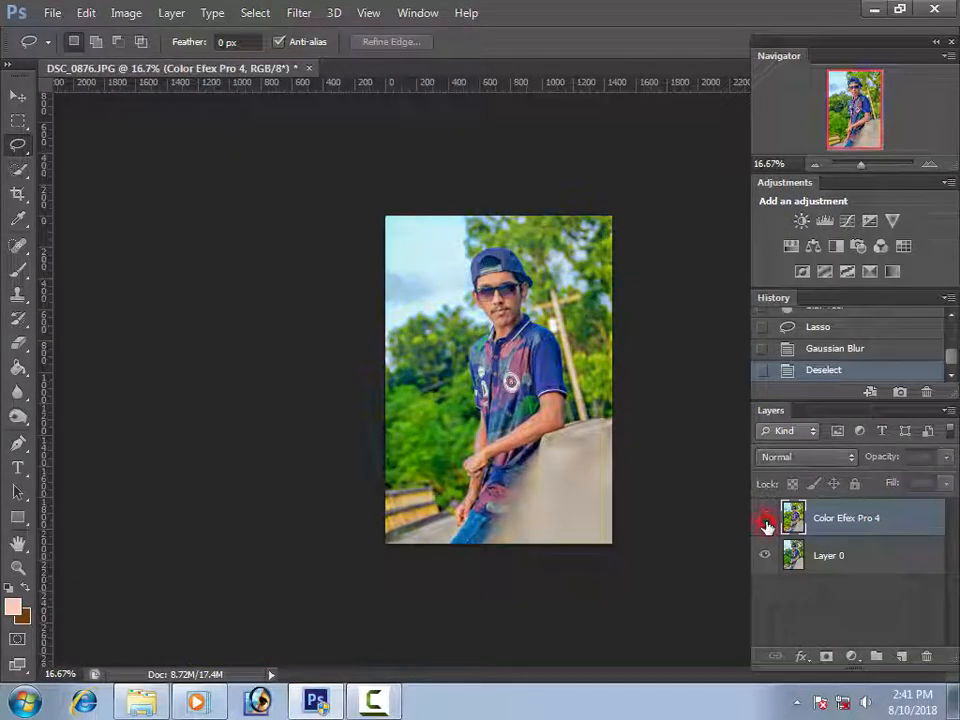
pyautogui.click(765, 518)
# Add a new blank layer above the Color Efex Pro 4 layer for painting the face with the Brush tool
pyautogui.keyDown('ctrl'); pyautogui.click(588, 302); pyautogui.keyUp('ctrl')
pyautogui.keyDown('ctrl'); pyautogui.click(588, 302); pyautogui.keyUp('ctrl')
pyautogui.keyDown('ctrl'); pyautogui.click(588, 302); pyautogui.keyUp('ctrl')
pyautogui.keyDown('ctrl'); pyautogui.click(588, 302); pyautogui.keyUp('ctrl')
pyautogui.moveTo(291, 270); pyautogui.dragTo(386, 488)
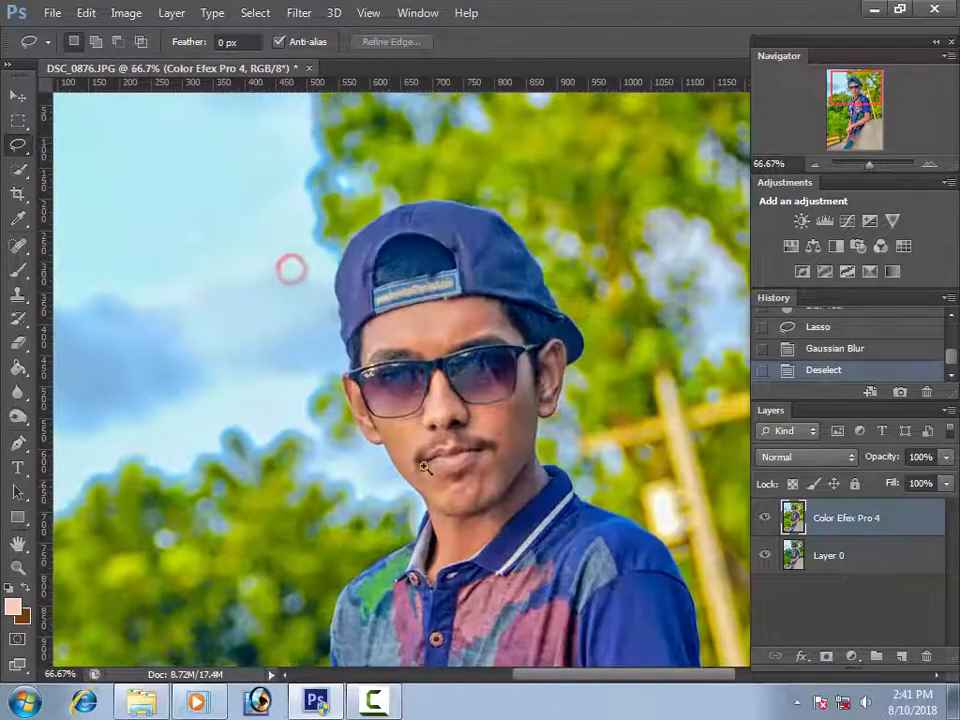
pyautogui.keyDown('ctrl'); pyautogui.click(467, 441); pyautogui.keyUp('ctrl')
pyautogui.click(901, 656)
pyautogui.press('b')
pyautogui.click(482, 257)
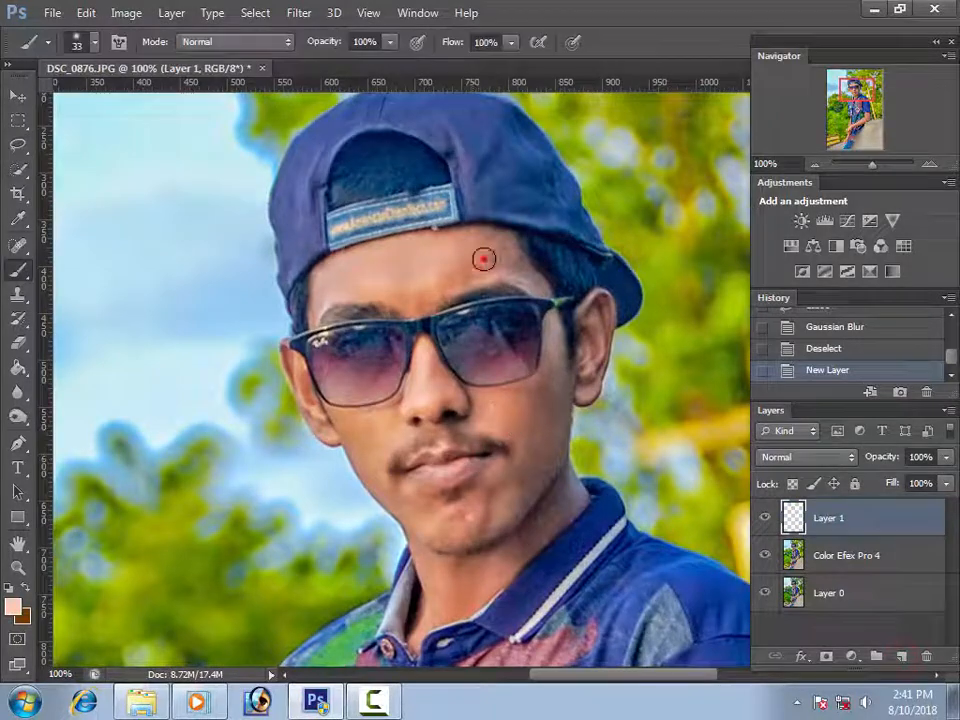
pyautogui.moveTo(465, 246)
pyautogui.mouseDown()
pyautogui.moveTo(342, 272)
pyautogui.moveTo(398, 244)
pyautogui.mouseUp()
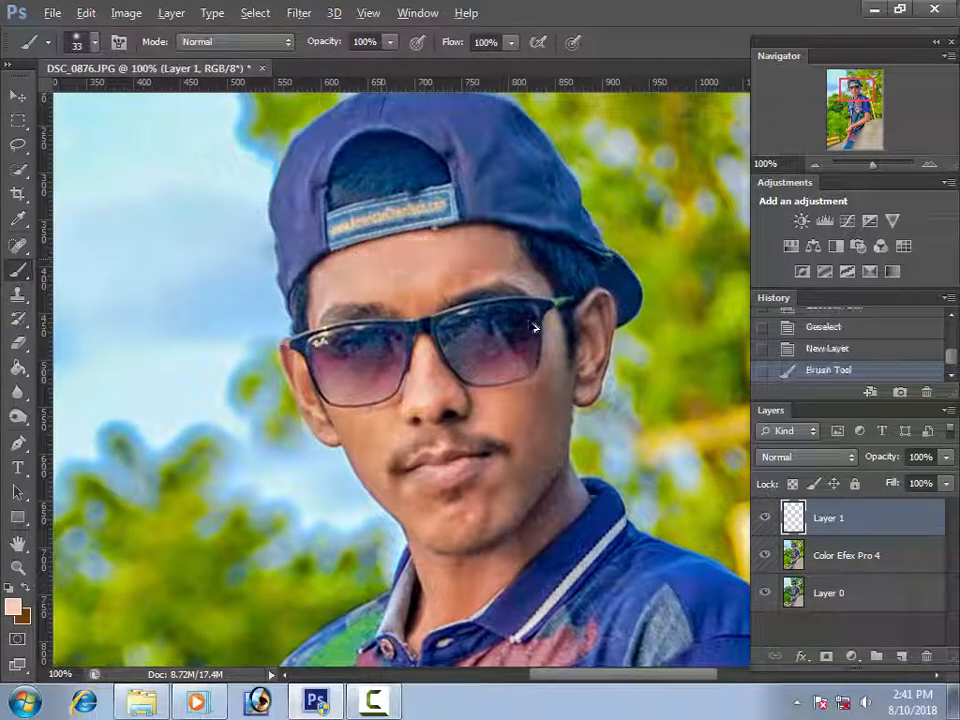
pyautogui.hotkey('ctrl', 'z')
pyautogui.scroll(-4, 525, 321)
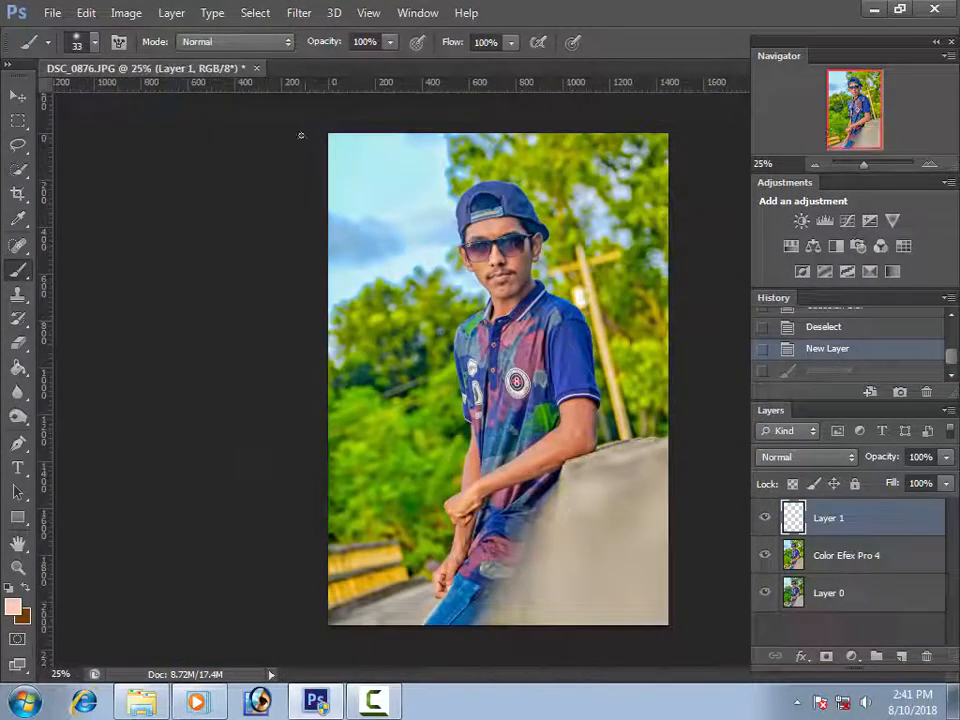
pyautogui.click(304, 15)
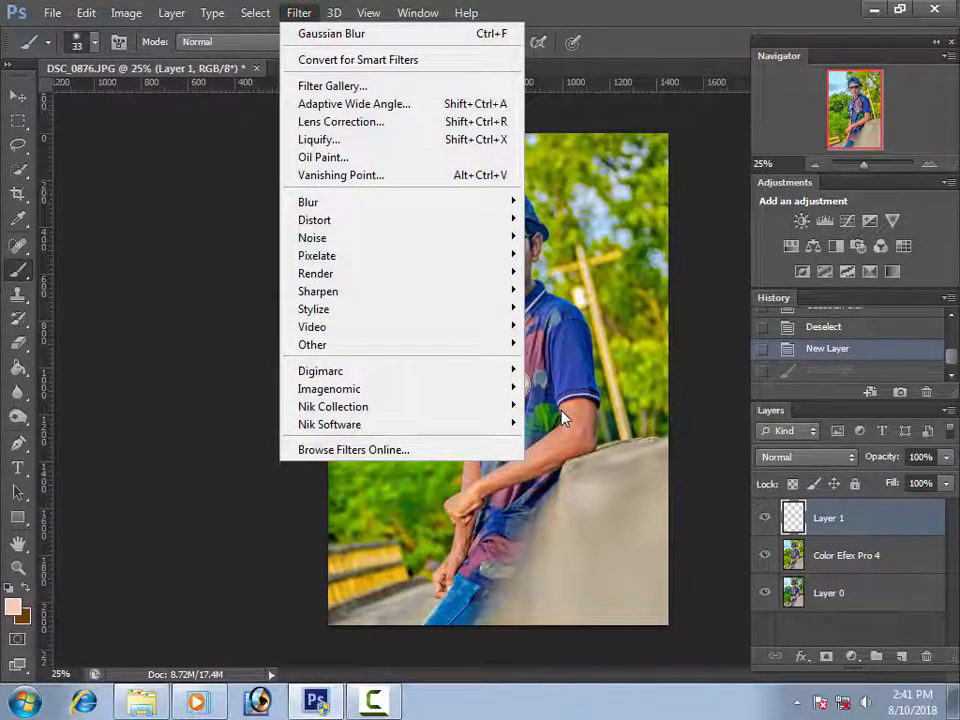
pyautogui.press('Escape')
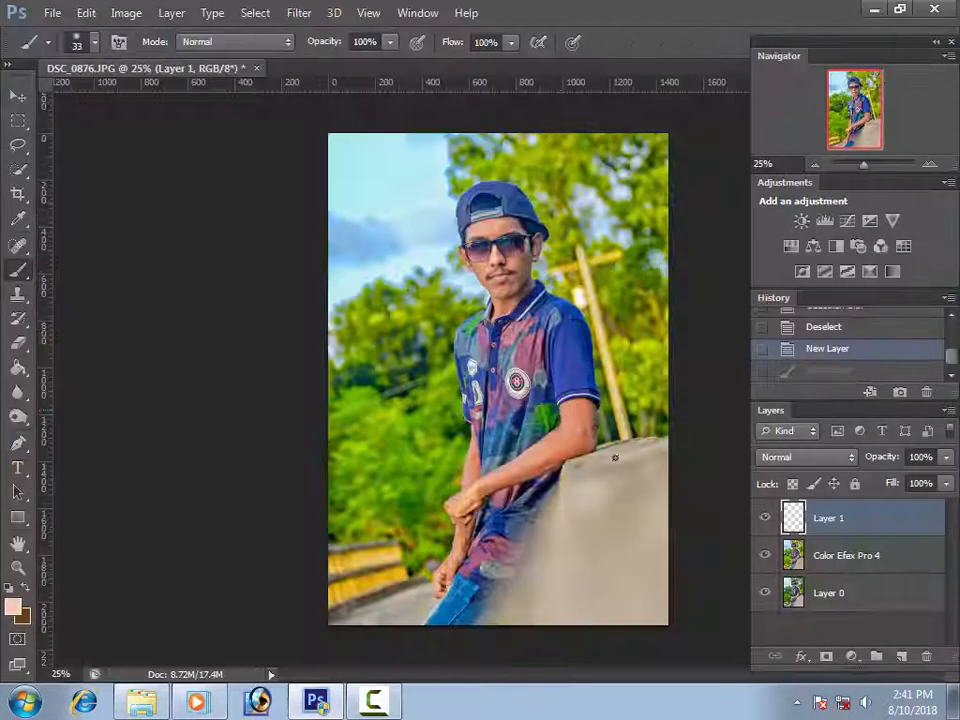
# Smooth the skin on the Color Efex Pro 4 layer with the Portraiture filter using the Smoothing: Medium preset
pyautogui.click(908, 577)
pyautogui.click(910, 566)
pyautogui.click(298, 12)
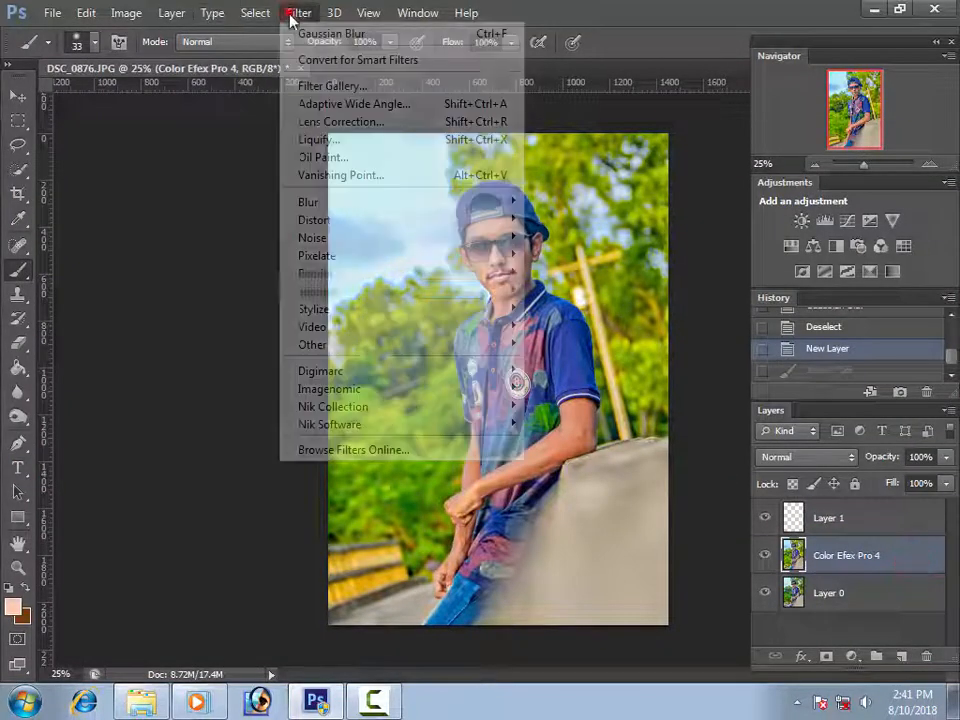
pyautogui.moveTo(371, 390)
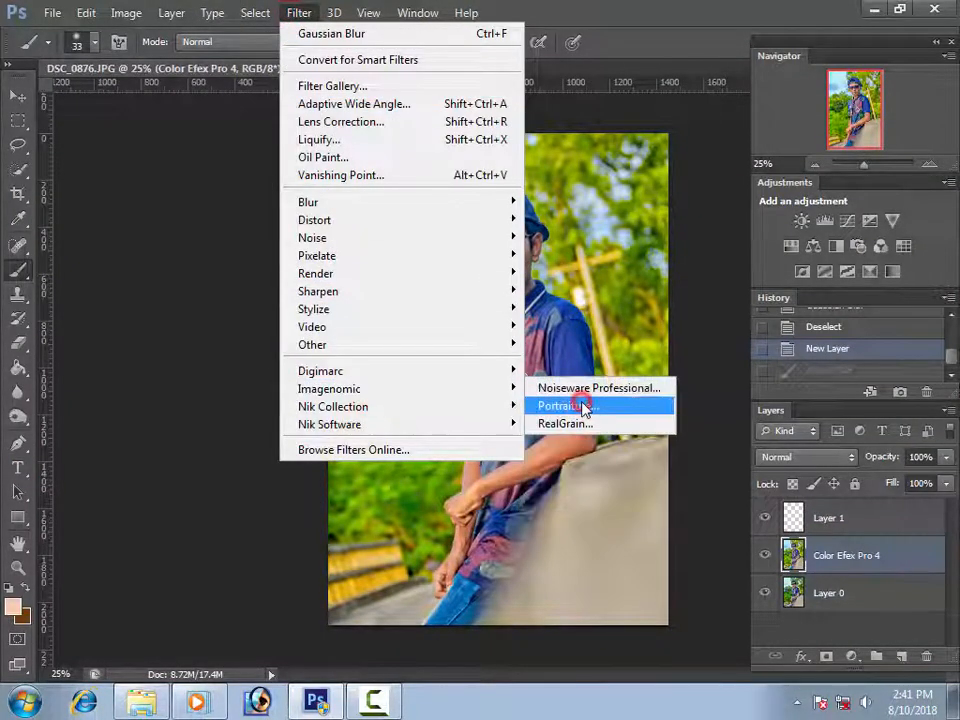
pyautogui.click(585, 408)
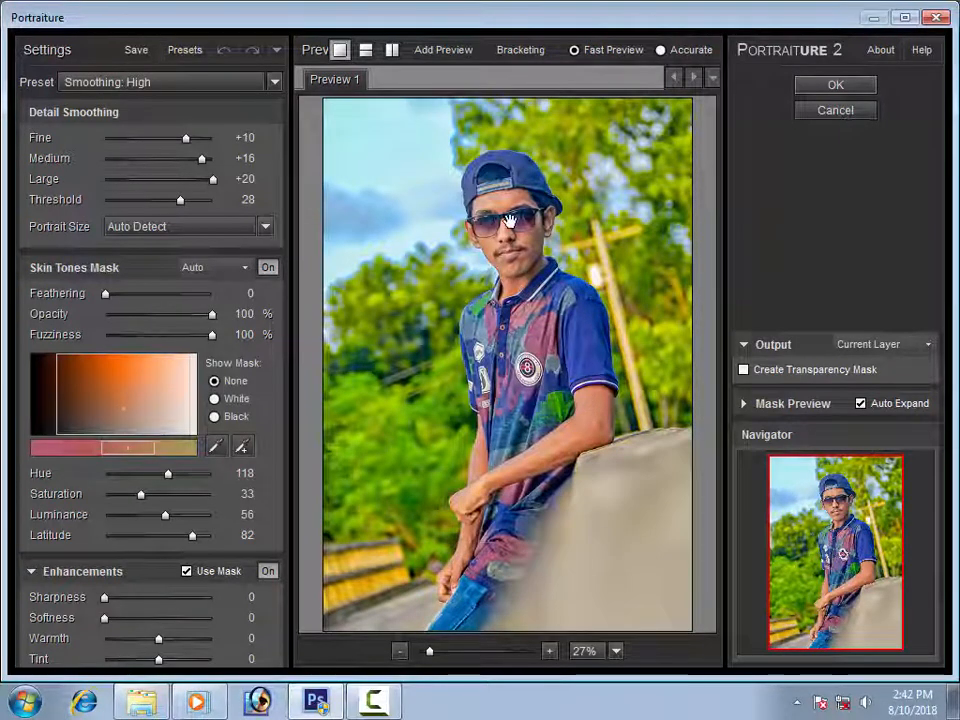
pyautogui.scroll(2, 510, 221)
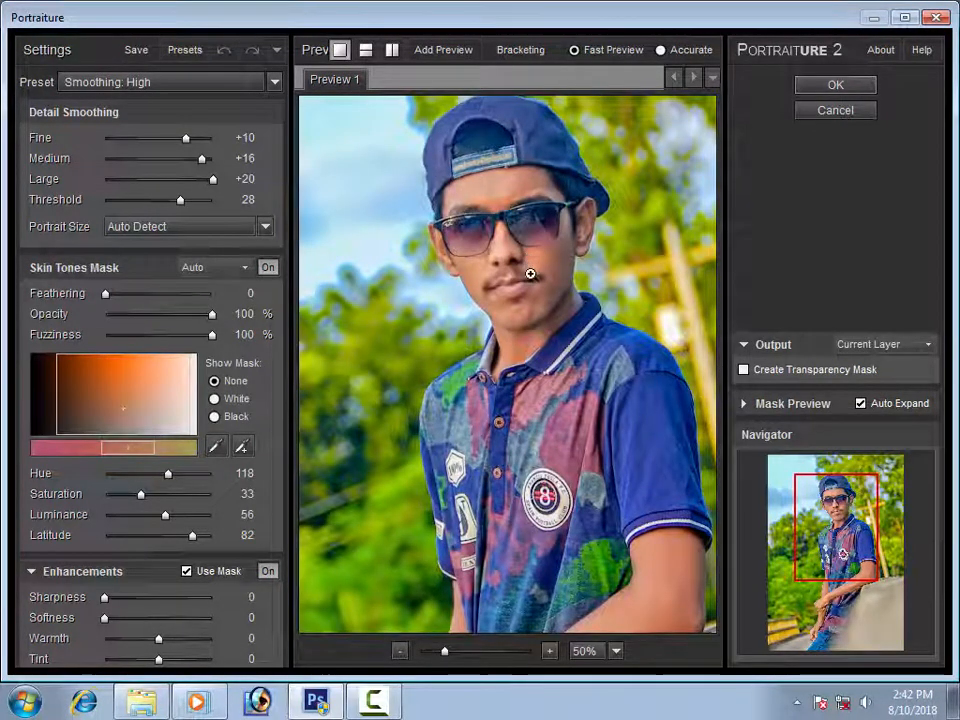
pyautogui.scroll(2, 527, 281)
pyautogui.moveTo(515, 249); pyautogui.dragTo(512, 306)
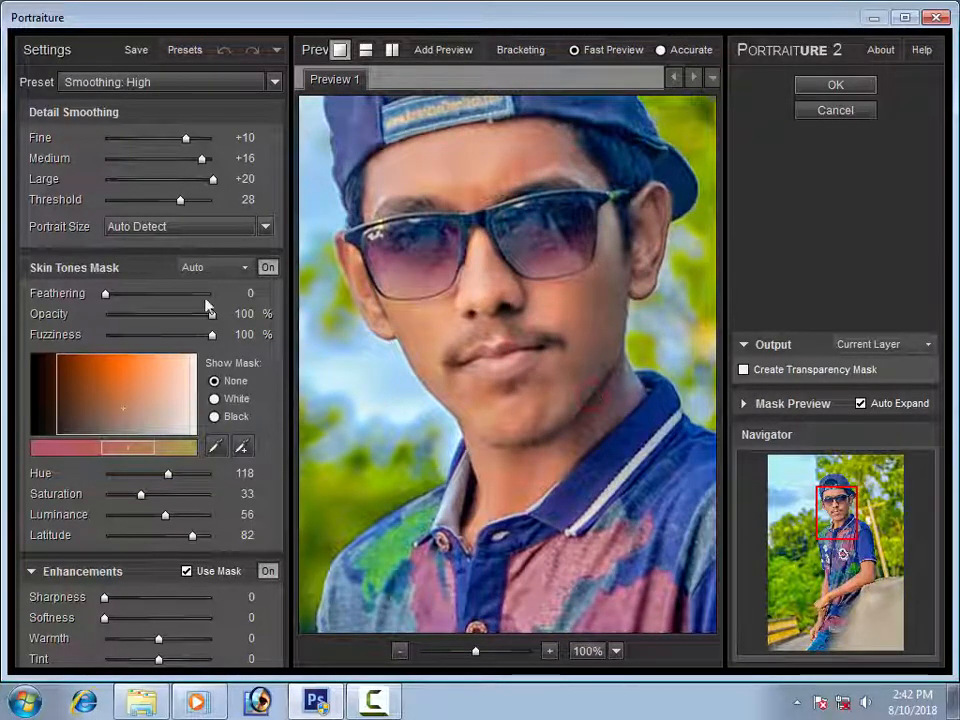
pyautogui.click(148, 86)
pyautogui.click(148, 265)
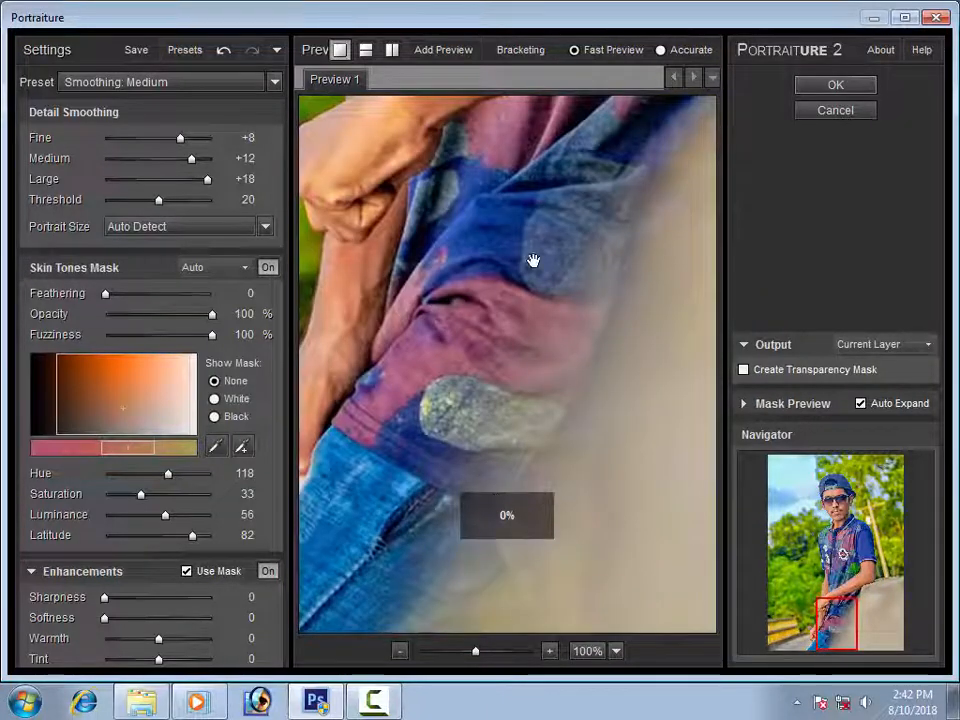
pyautogui.moveTo(571, 225); pyautogui.dragTo(533, 482)
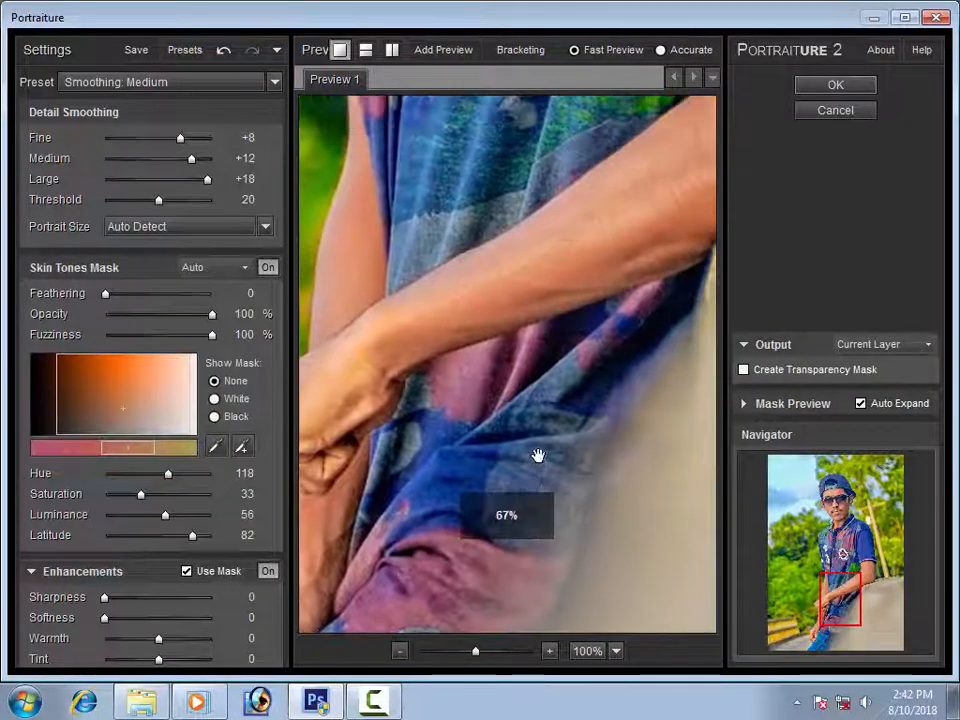
pyautogui.click(846, 89)
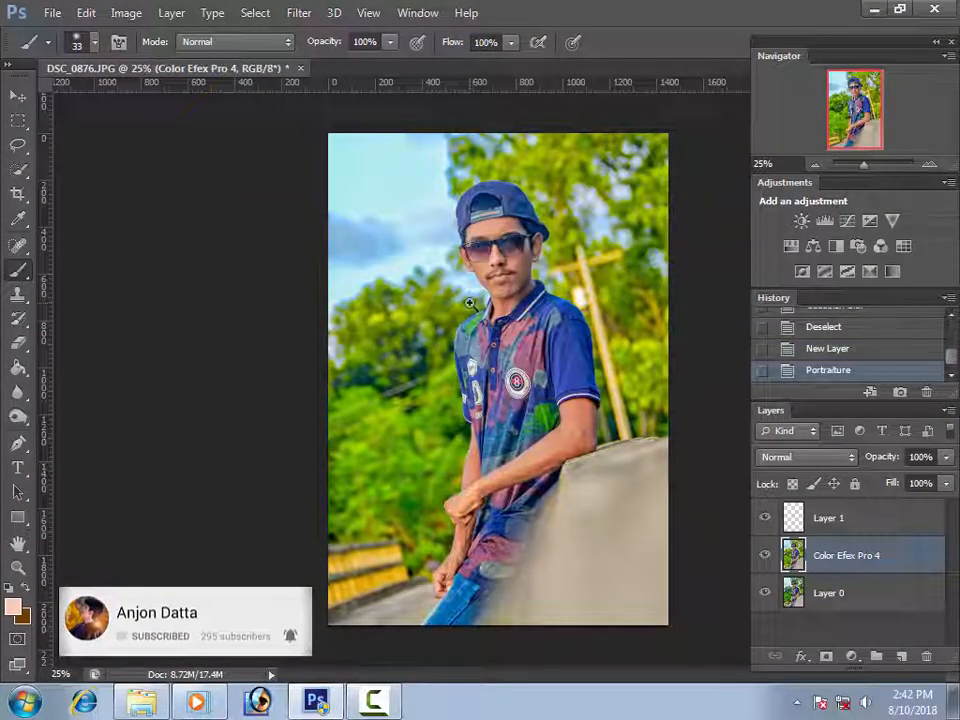
# Examine the smoothed facial skin up close around the sunglasses, nose and mouth
pyautogui.keyDown('ctrl'); pyautogui.click(507, 248); pyautogui.keyUp('ctrl')
pyautogui.keyDown('ctrl'); pyautogui.click(507, 248); pyautogui.keyUp('ctrl')
pyautogui.keyDown('ctrl'); pyautogui.click(507, 248); pyautogui.keyUp('ctrl')
pyautogui.keyDown('ctrl'); pyautogui.click(507, 248); pyautogui.keyUp('ctrl')
pyautogui.keyDown('ctrl'); pyautogui.click(507, 248); pyautogui.keyUp('ctrl')
pyautogui.keyDown('ctrl'); pyautogui.click(507, 248); pyautogui.keyUp('ctrl')
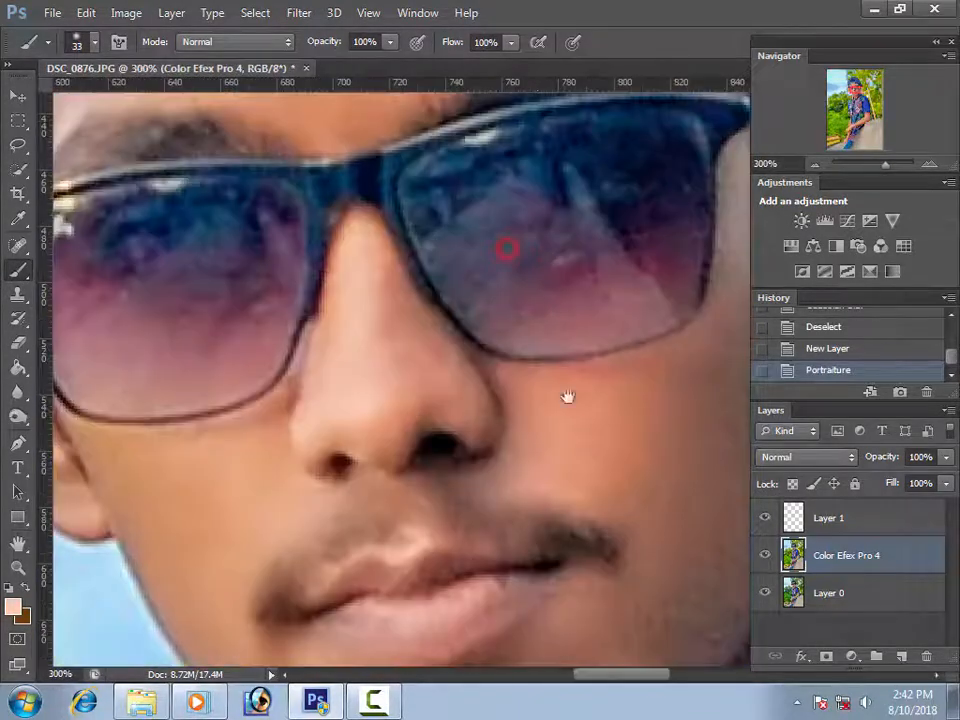
pyautogui.keyDown('alt'); pyautogui.click(571, 401); pyautogui.keyUp('alt')
pyautogui.keyDown('alt'); pyautogui.click(573, 402); pyautogui.keyUp('alt')
pyautogui.moveTo(585, 411); pyautogui.dragTo(512, 362)
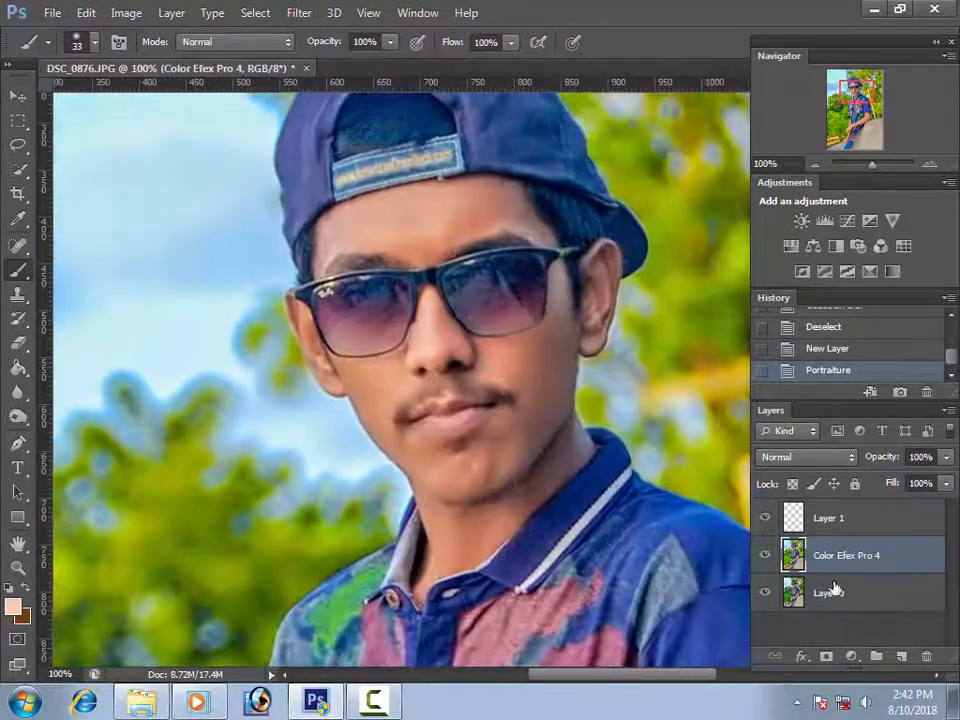
# Paint light peach along the shaded cheek beside the ear on Layer 1 with a soft 33 px brush
pyautogui.click(858, 519)
pyautogui.moveTo(565, 332)
pyautogui.mouseDown()
pyautogui.moveTo(535, 432)
pyautogui.moveTo(561, 396)
pyautogui.moveTo(535, 455)
pyautogui.mouseUp()
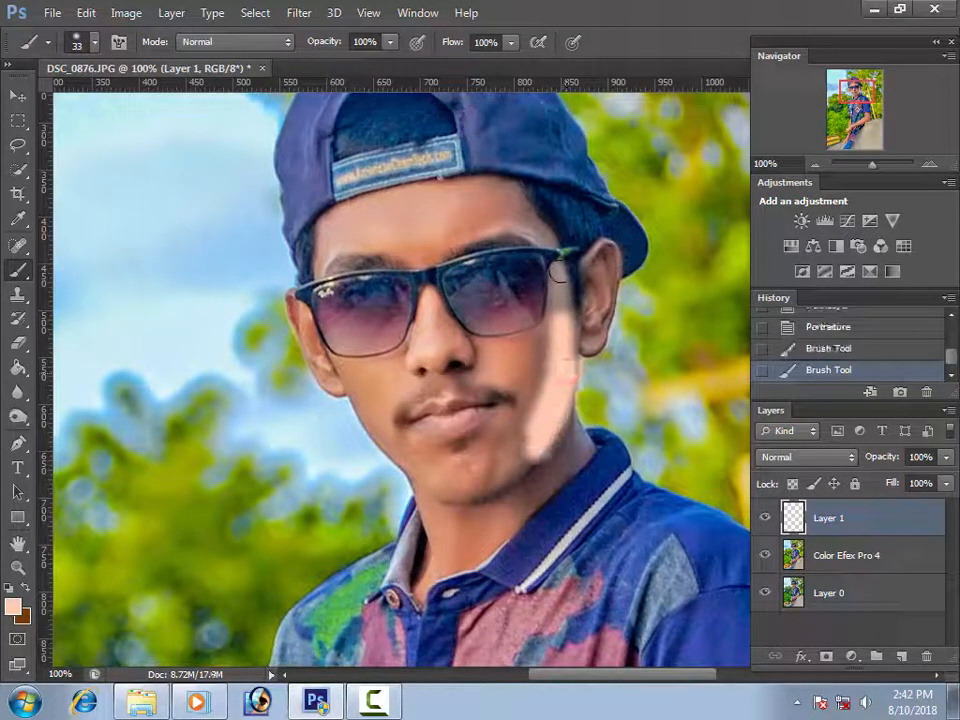
pyautogui.moveTo(559, 272)
pyautogui.mouseDown()
pyautogui.moveTo(549, 336)
pyautogui.moveTo(533, 363)
pyautogui.mouseUp()
pyautogui.moveTo(542, 354); pyautogui.dragTo(530, 388)
pyautogui.moveTo(544, 381); pyautogui.dragTo(531, 400)
pyautogui.moveTo(536, 403)
pyautogui.mouseDown()
pyautogui.moveTo(528, 419)
pyautogui.moveTo(537, 407)
pyautogui.mouseUp()
# Extend the peach paint over the inner cheek, chin and neck with a 35 px brush
pyautogui.rightClick(484, 370)
pyautogui.click(527, 343)
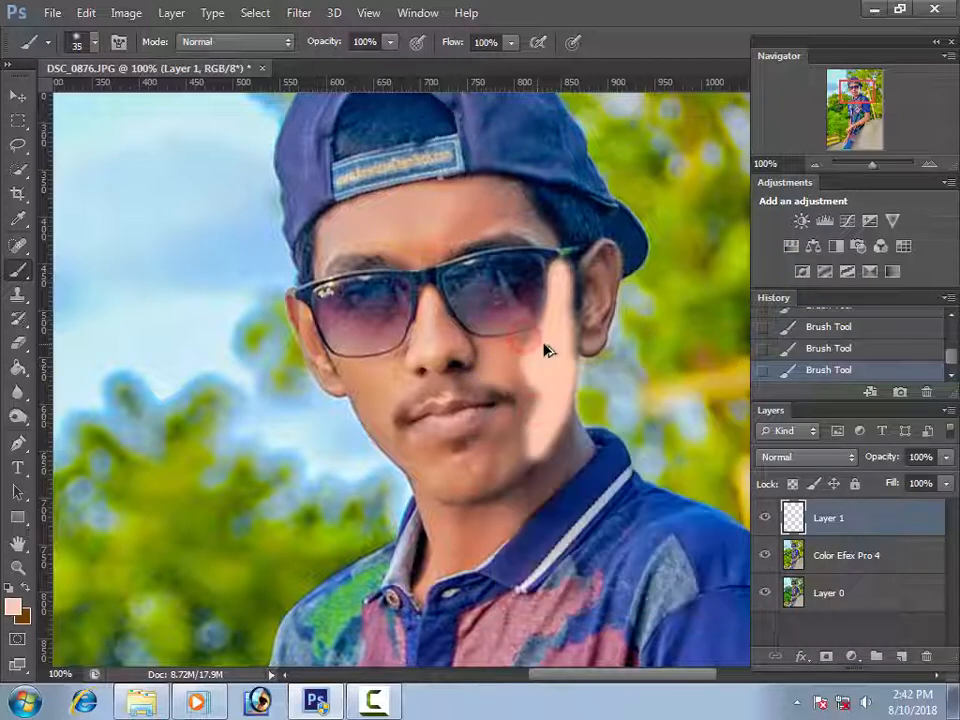
pyautogui.moveTo(521, 354)
pyautogui.mouseDown()
pyautogui.moveTo(525, 405)
pyautogui.moveTo(509, 453)
pyautogui.moveTo(526, 415)
pyautogui.moveTo(469, 474)
pyautogui.moveTo(466, 462)
pyautogui.moveTo(505, 468)
pyautogui.moveTo(519, 457)
pyautogui.moveTo(483, 486)
pyautogui.mouseUp()
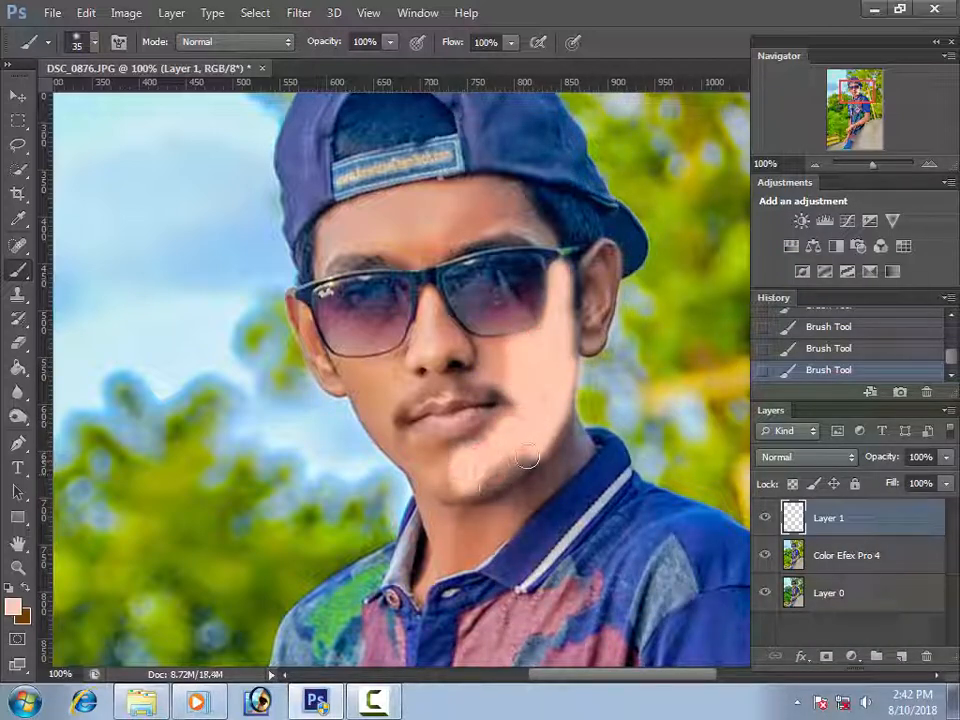
pyautogui.moveTo(527, 457)
pyautogui.mouseDown()
pyautogui.moveTo(491, 490)
pyautogui.moveTo(524, 500)
pyautogui.moveTo(581, 444)
pyautogui.mouseUp()
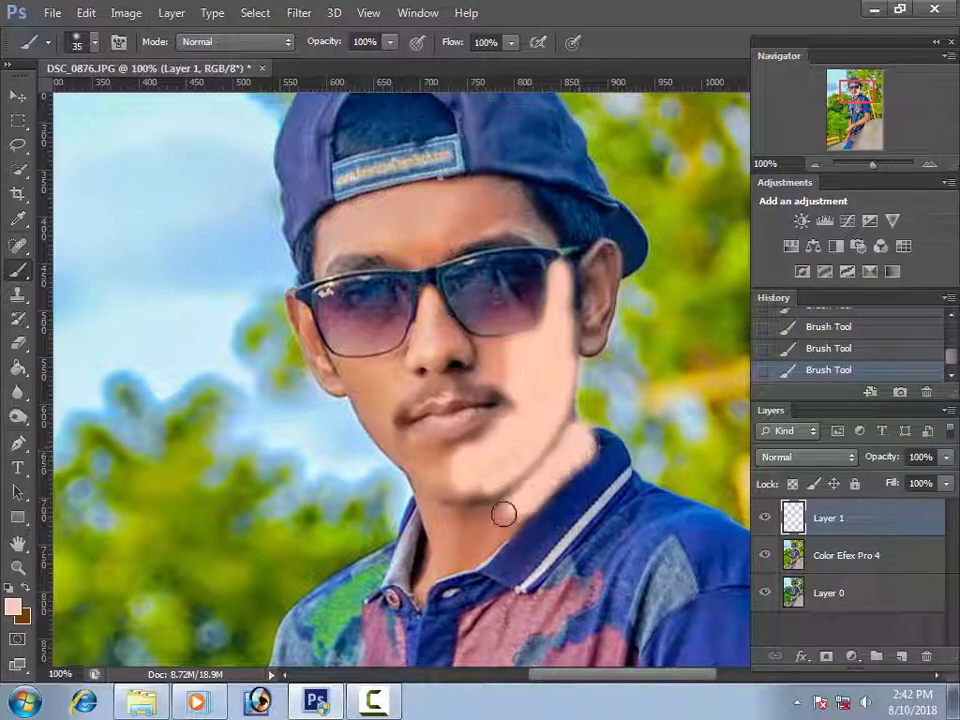
# Blend Layer 1 into the skin with Soft Light mode at 45% opacity
pyautogui.click(836, 458)
pyautogui.click(800, 249)
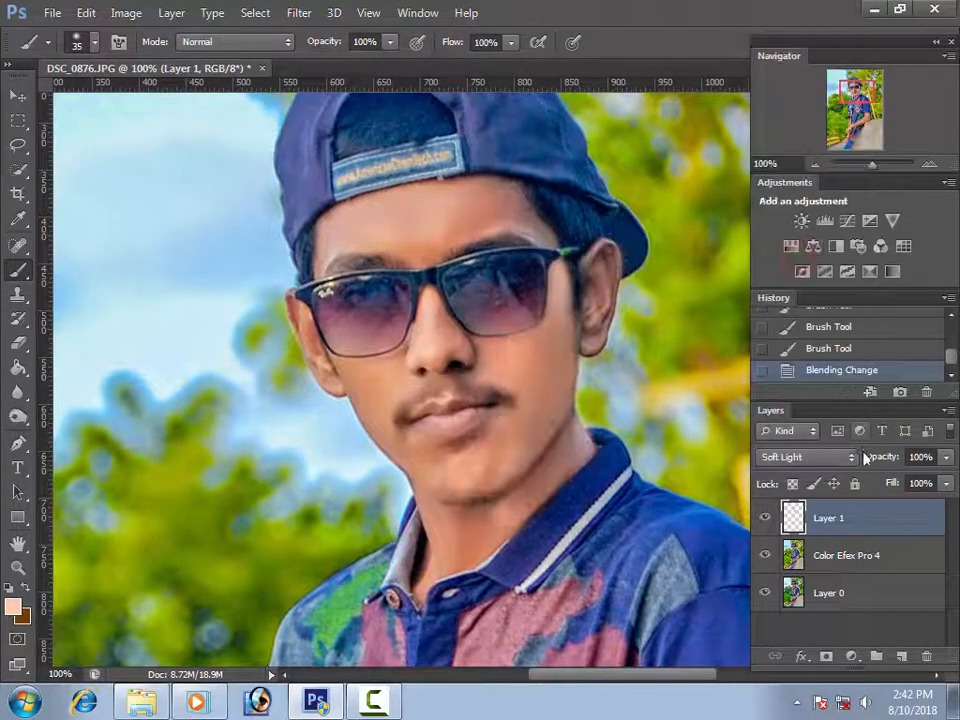
pyautogui.click(828, 460)
pyautogui.click(827, 250)
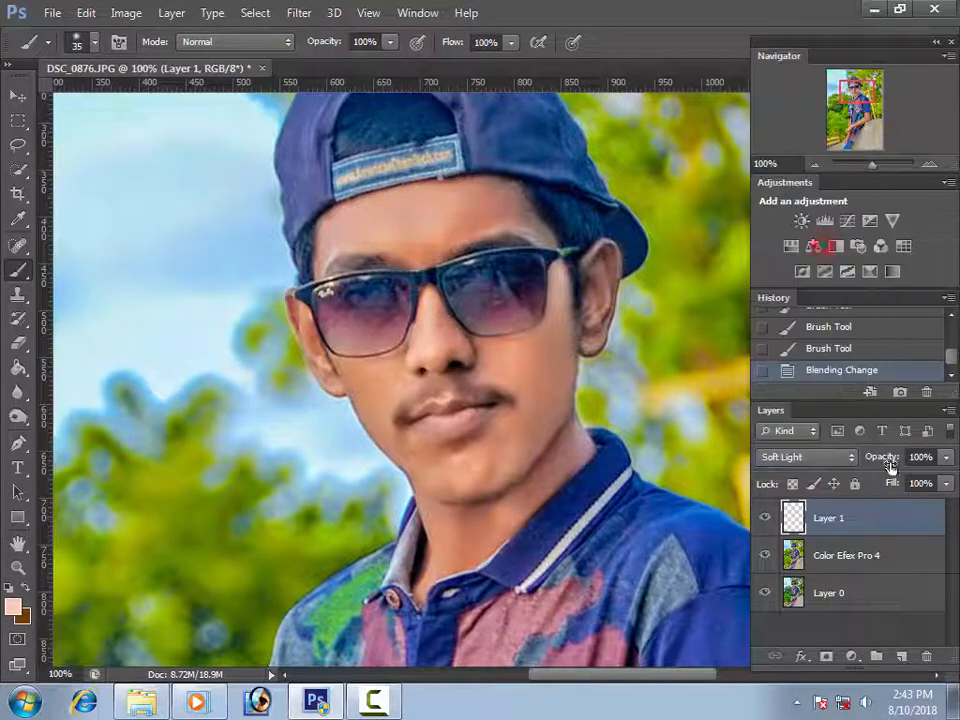
pyautogui.moveTo(908, 484); pyautogui.dragTo(905, 484)
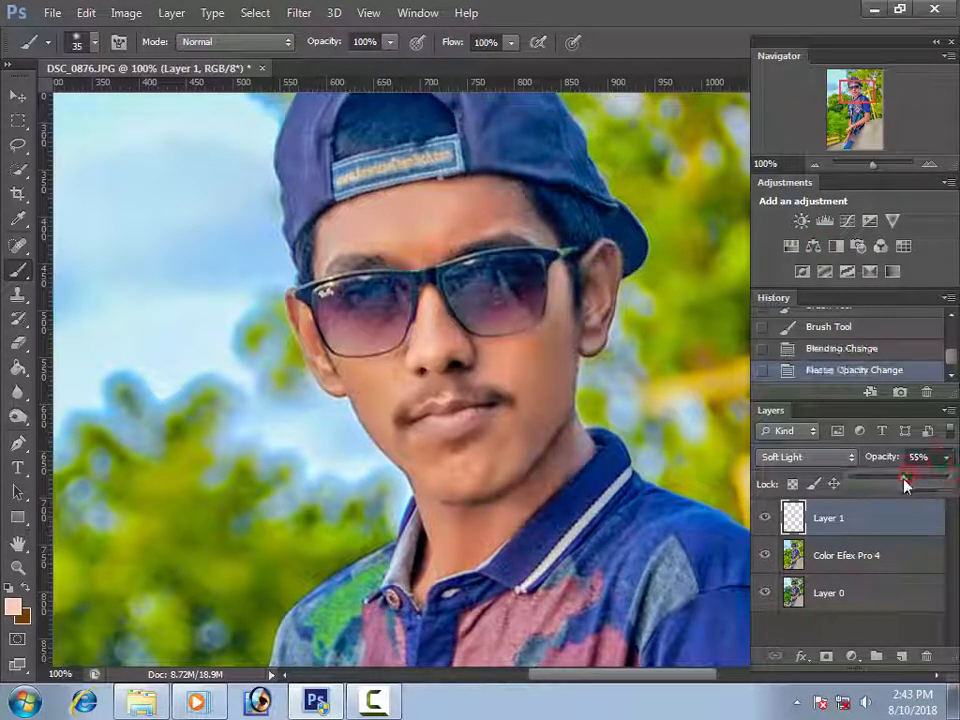
pyautogui.click(594, 331)
# Brighten the ear, forehead and chin with peach brush strokes on Layer 1
pyautogui.moveTo(594, 270); pyautogui.dragTo(538, 232)
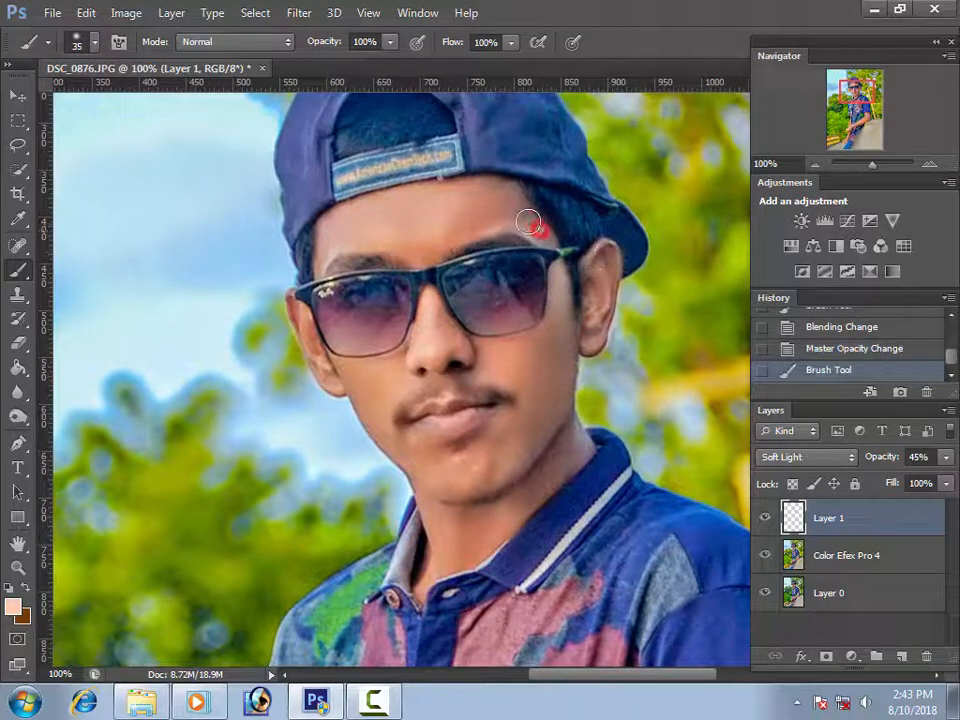
pyautogui.moveTo(498, 190); pyautogui.dragTo(534, 228)
pyautogui.click(531, 224)
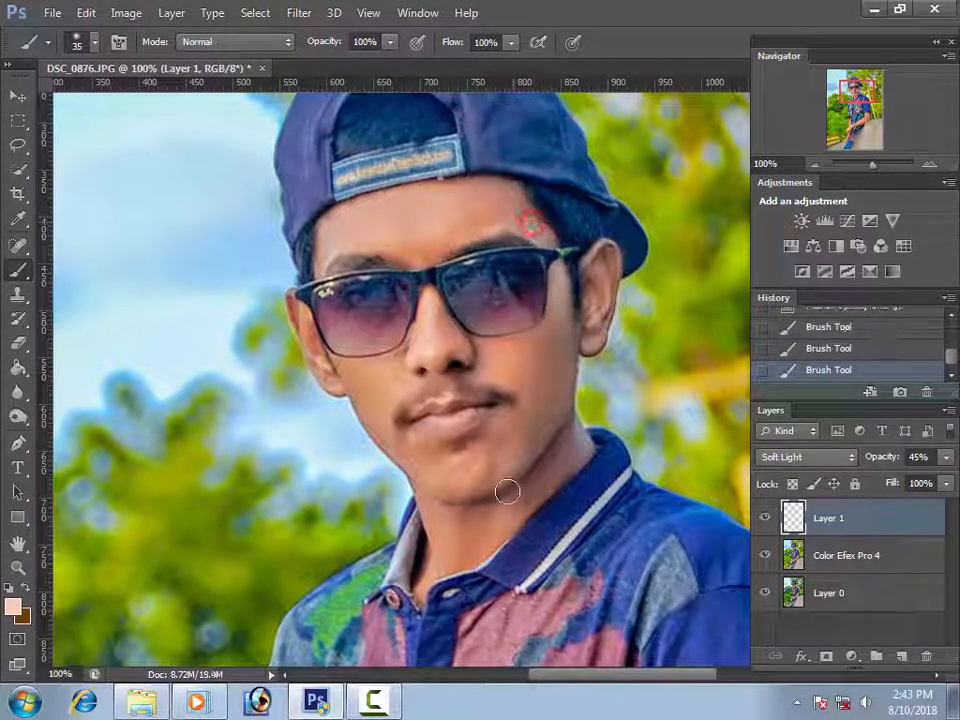
pyautogui.moveTo(451, 449); pyautogui.dragTo(475, 451)
# Brighten the upper arm and elbow below the blue sleeve with 35 px peach brush strokes on Layer 1
pyautogui.moveTo(531, 493); pyautogui.dragTo(541, 427)
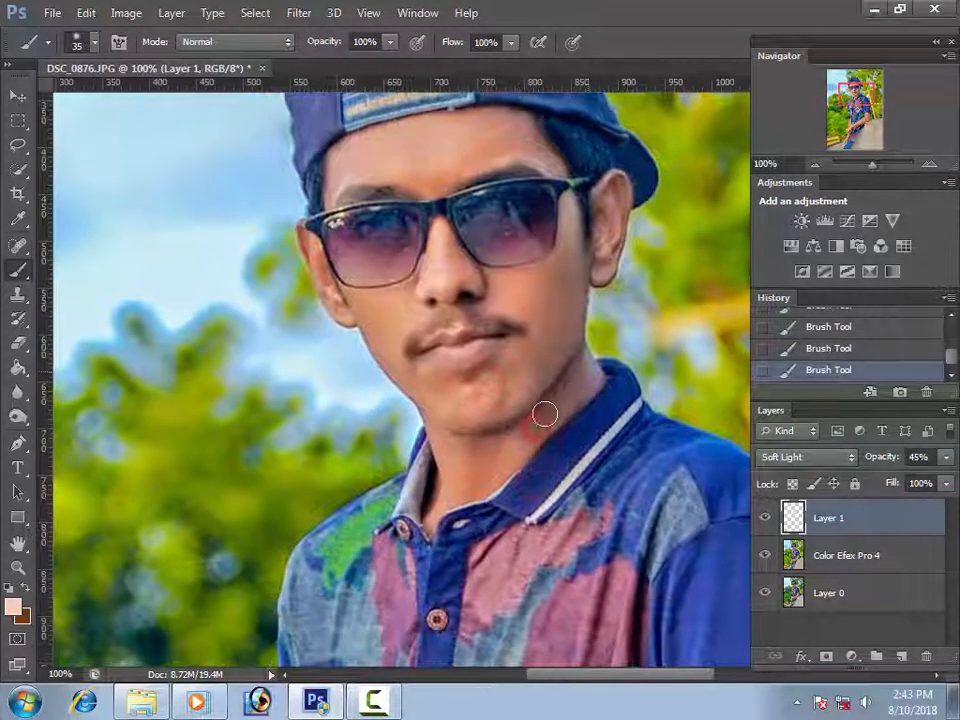
pyautogui.moveTo(526, 485); pyautogui.dragTo(538, 268)
pyautogui.moveTo(568, 463); pyautogui.dragTo(371, 416)
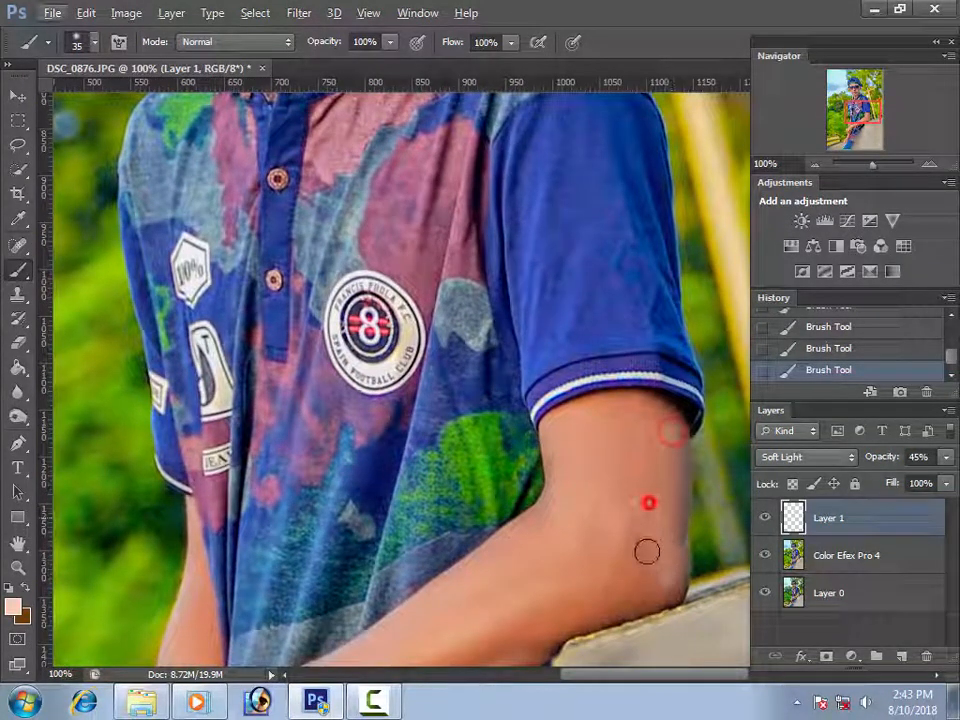
pyautogui.moveTo(647, 551); pyautogui.dragTo(652, 572)
pyautogui.moveTo(642, 526)
pyautogui.mouseDown()
pyautogui.moveTo(634, 544)
pyautogui.moveTo(645, 575)
pyautogui.mouseUp()
pyautogui.moveTo(663, 590); pyautogui.dragTo(678, 586)
pyautogui.moveTo(637, 529); pyautogui.dragTo(632, 568)
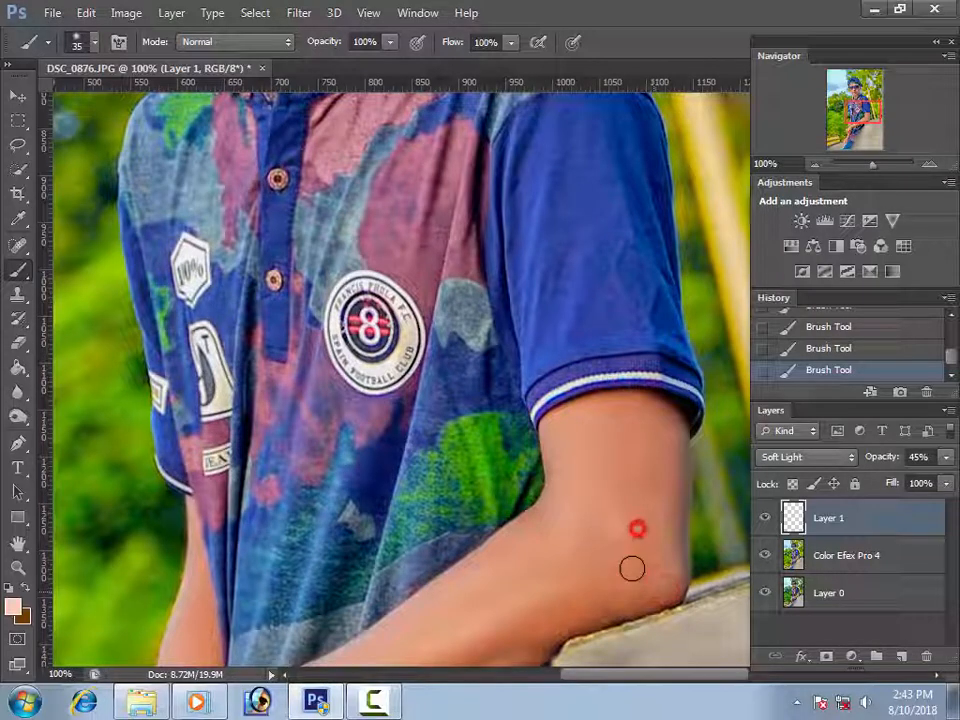
pyautogui.moveTo(650, 516); pyautogui.dragTo(648, 528)
# Erase excess peach paint around the upper arm on Layer 1 with a 76 px eraser
pyautogui.scroll(-2, 654, 561)
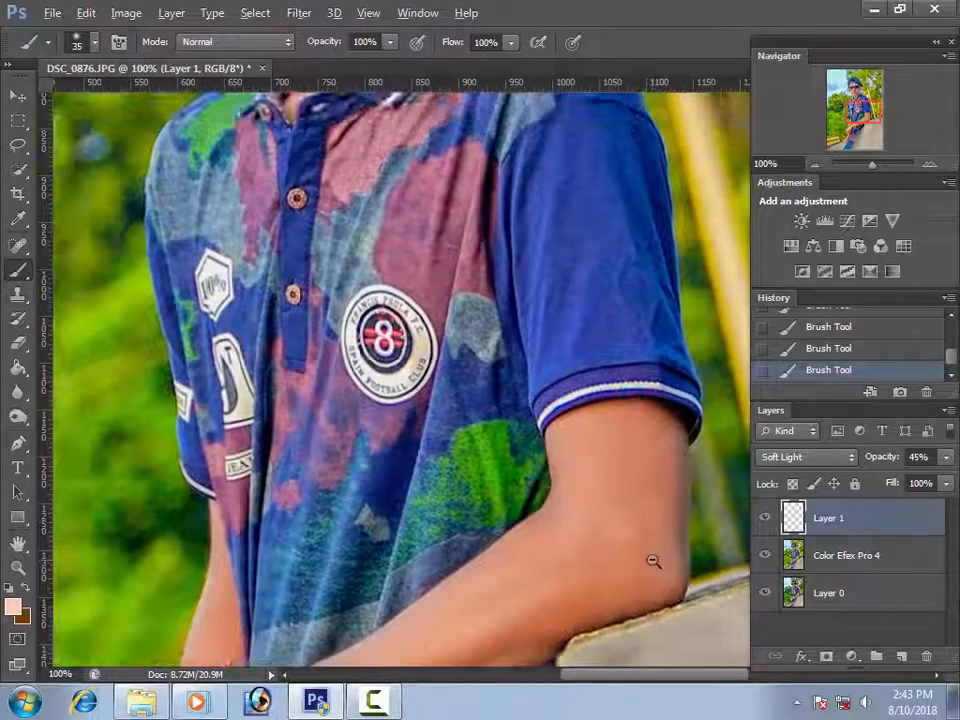
pyautogui.press('e')
pyautogui.moveTo(662, 496)
pyautogui.mouseDown()
pyautogui.moveTo(658, 560)
pyautogui.moveTo(648, 466)
pyautogui.mouseUp()
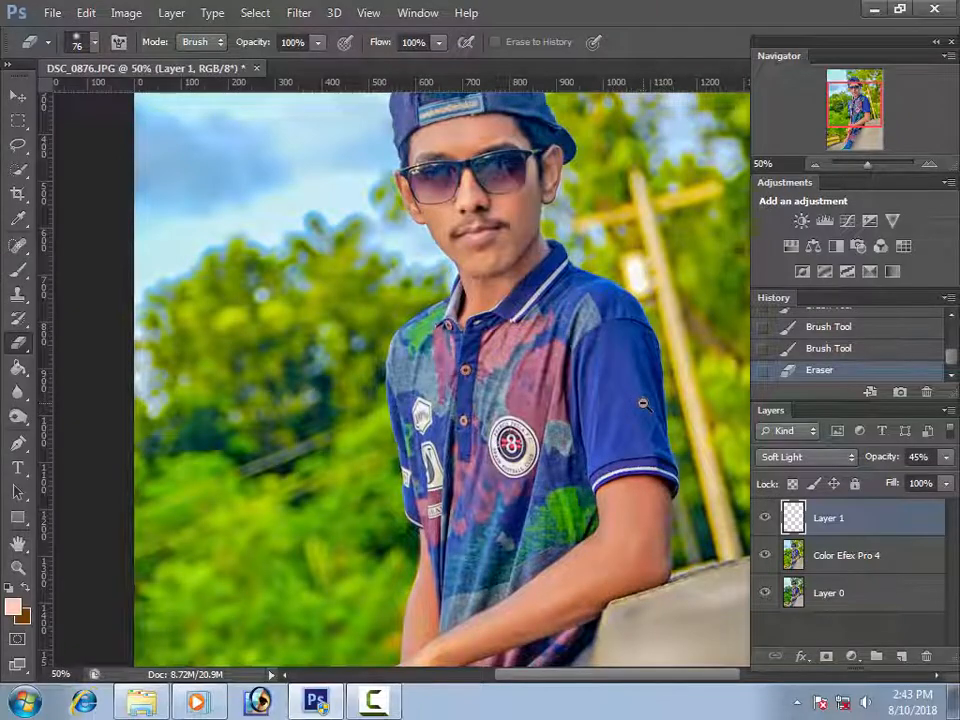
# Compare the photo with the skin-brightening Layer 1 hidden and shown, and check the face up close
pyautogui.scroll(-3, 643, 403)
pyautogui.click(766, 526)
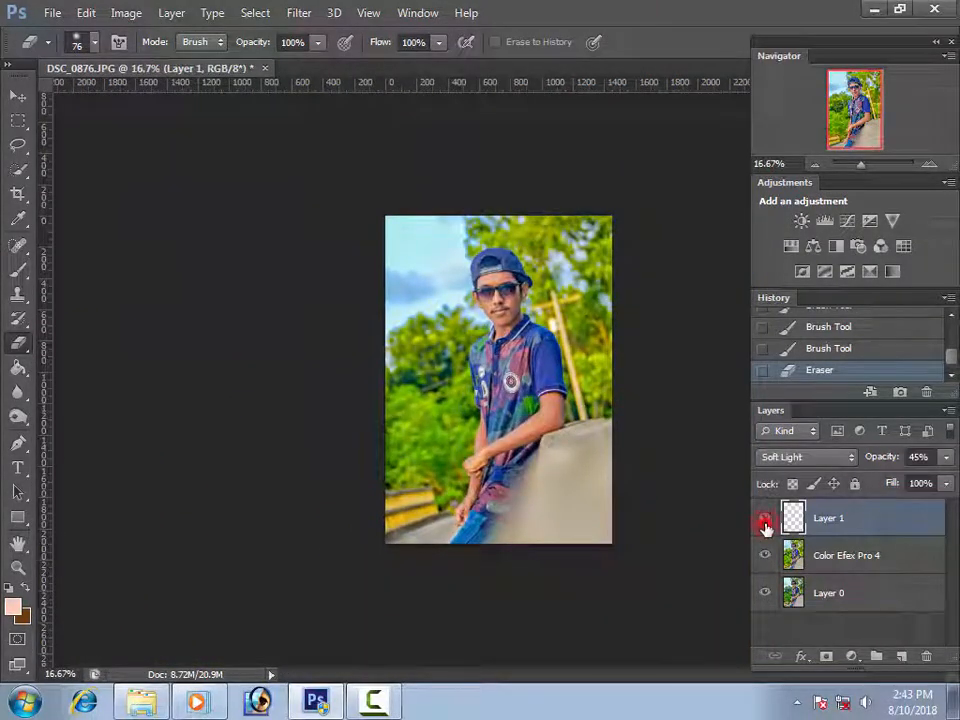
pyautogui.scroll(4, 541, 332)
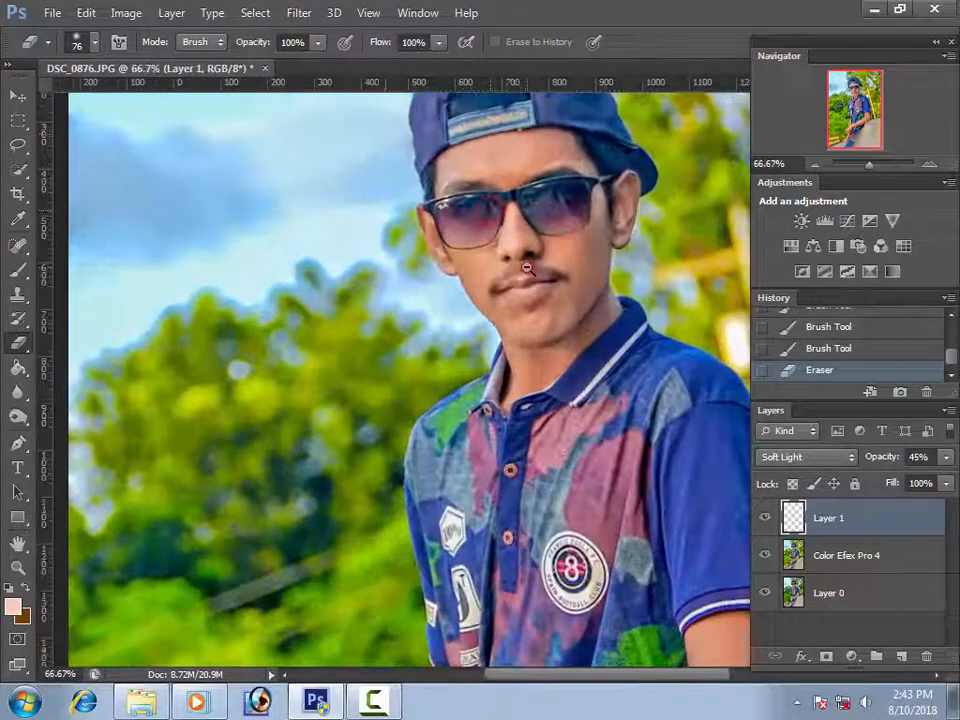
pyautogui.click(526, 268)
pyautogui.scroll(-3, 526, 268)
# Merge Layer 1 with the Color Efex Pro 4 layer
pyautogui.keyDown('shift'); pyautogui.click(838, 556); pyautogui.keyUp('shift')
pyautogui.rightClick(838, 558)
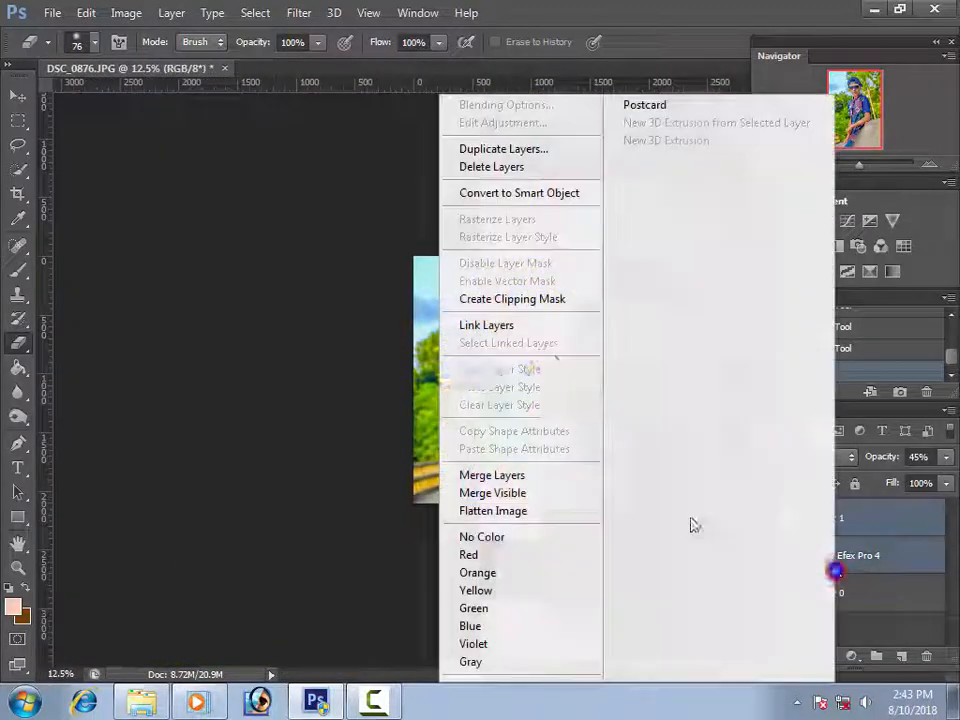
pyautogui.click(537, 472)
# Apply Selective Color to the merged Layer 1, lowering Black in the Reds to about -8% with the Relative method
pyautogui.click(126, 13)
pyautogui.moveTo(155, 60)
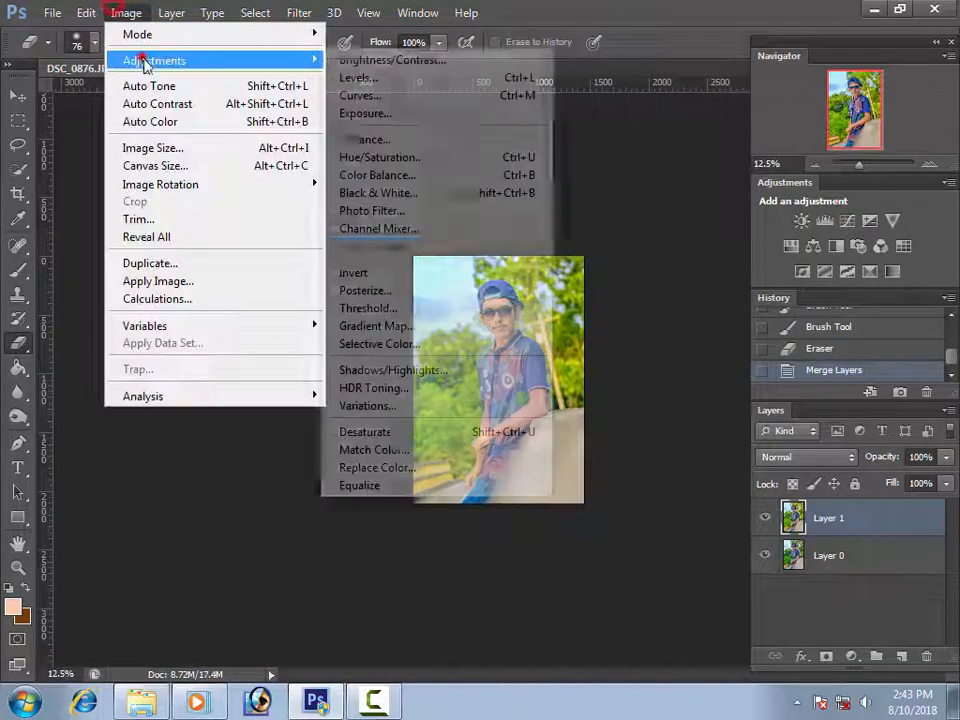
pyautogui.click(497, 343)
pyautogui.moveTo(751, 376); pyautogui.dragTo(742, 380)
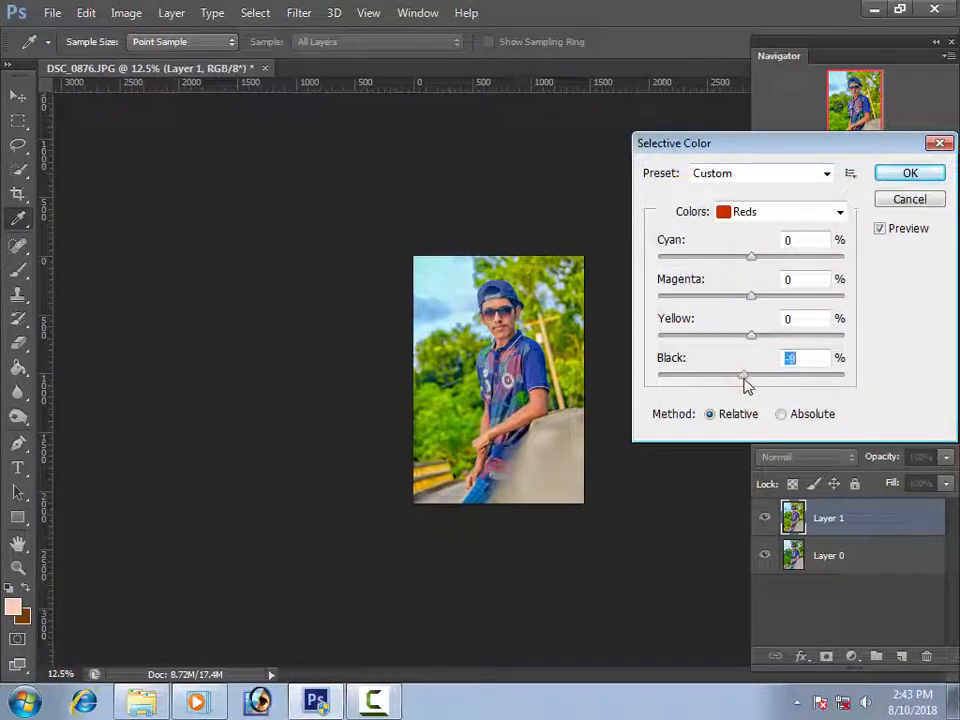
pyautogui.press('Return')
pyautogui.hotkey('ctrl', '+')
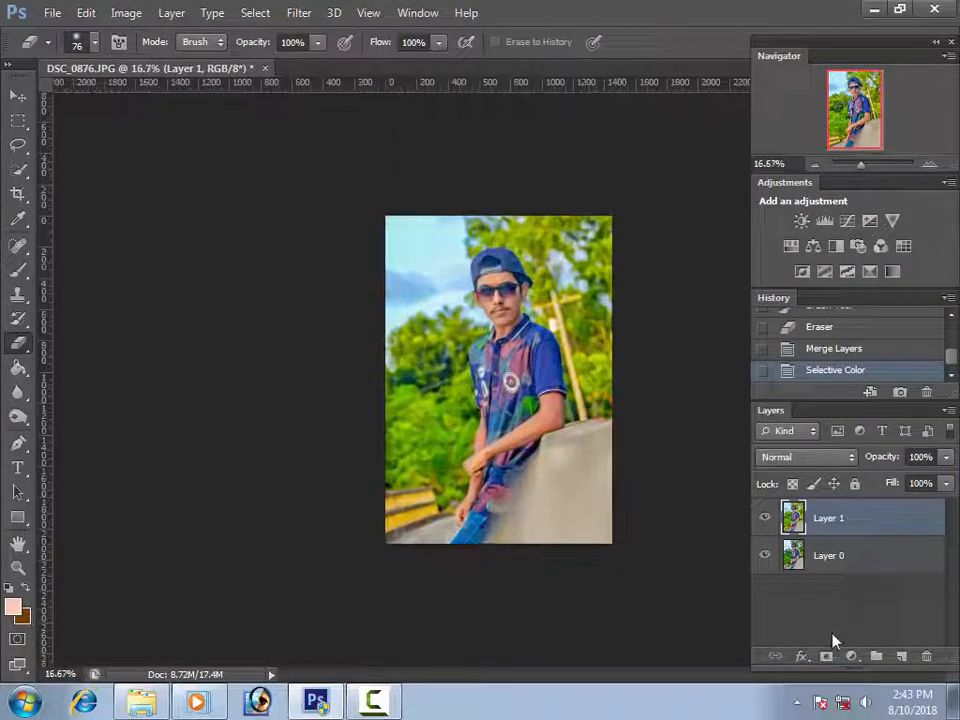
# Add a gradient fill layer with the dark-to-transparent preset, raising the starting stop's opacity and moving the transparent stop inward
pyautogui.click(851, 657)
pyautogui.click(833, 266)
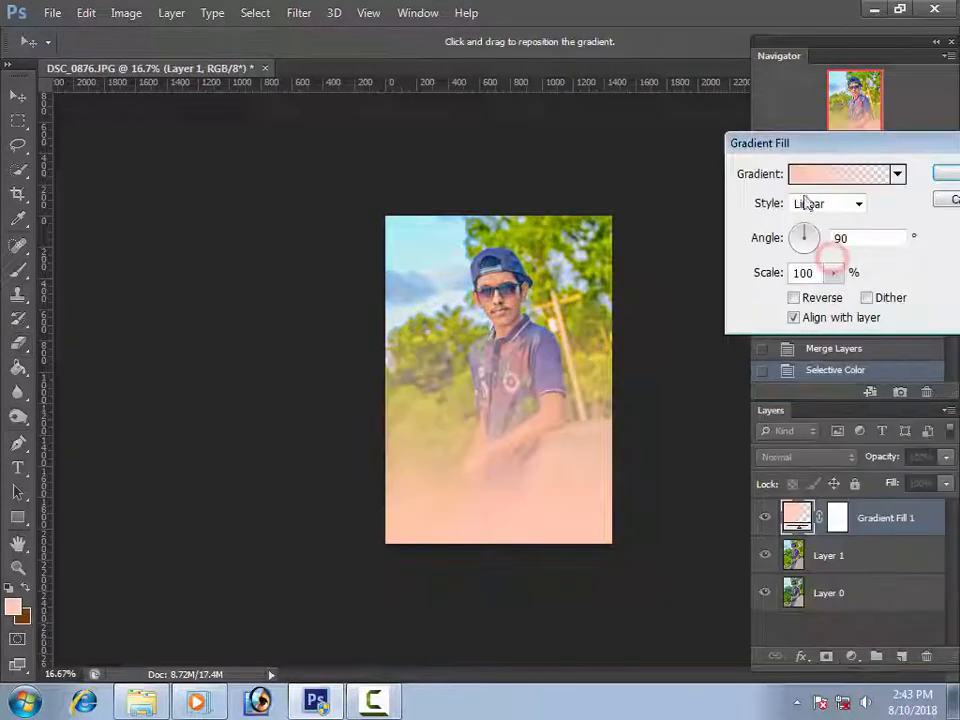
pyautogui.click(840, 172)
pyautogui.click(748, 177)
pyautogui.click(556, 356)
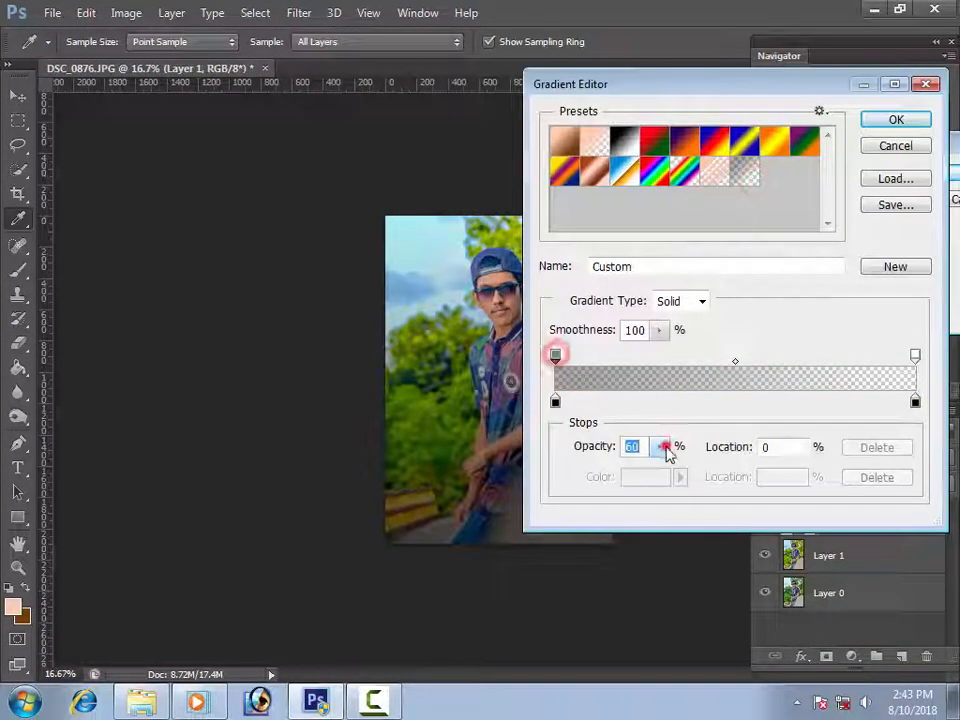
pyautogui.click(664, 447)
pyautogui.moveTo(666, 466); pyautogui.dragTo(696, 472)
pyautogui.moveTo(914, 354); pyautogui.dragTo(750, 364)
pyautogui.press('Return')
# Turn the gradient fill into an edge vignette with Radial style, Reverse enabled and a scale of 159%
pyautogui.click(808, 203)
pyautogui.click(806, 237)
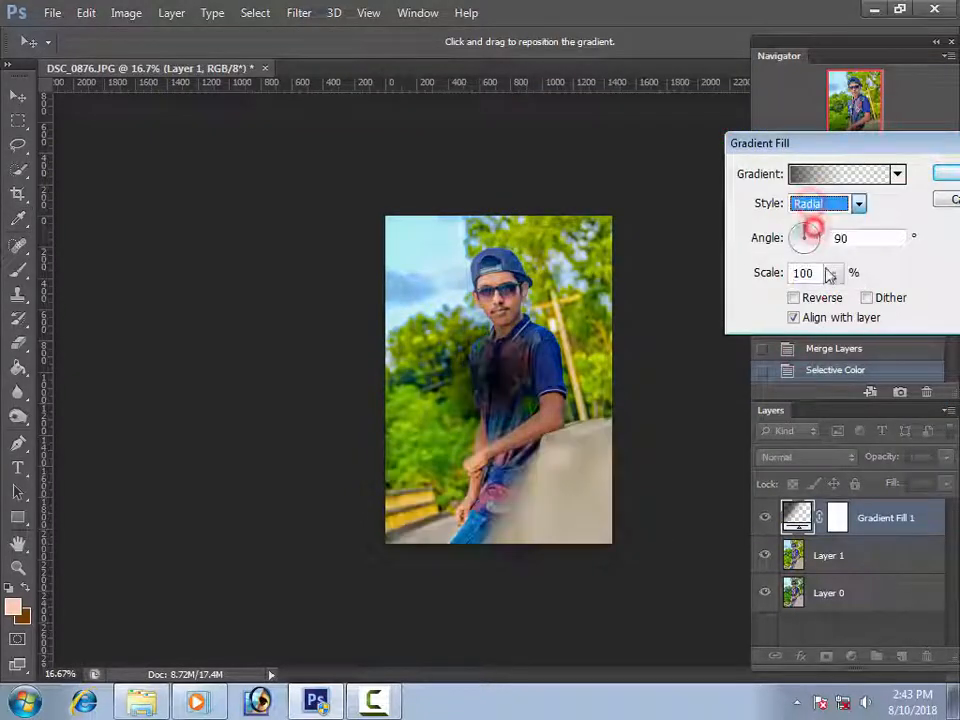
pyautogui.click(820, 297)
pyautogui.moveTo(833, 272); pyautogui.dragTo(843, 297)
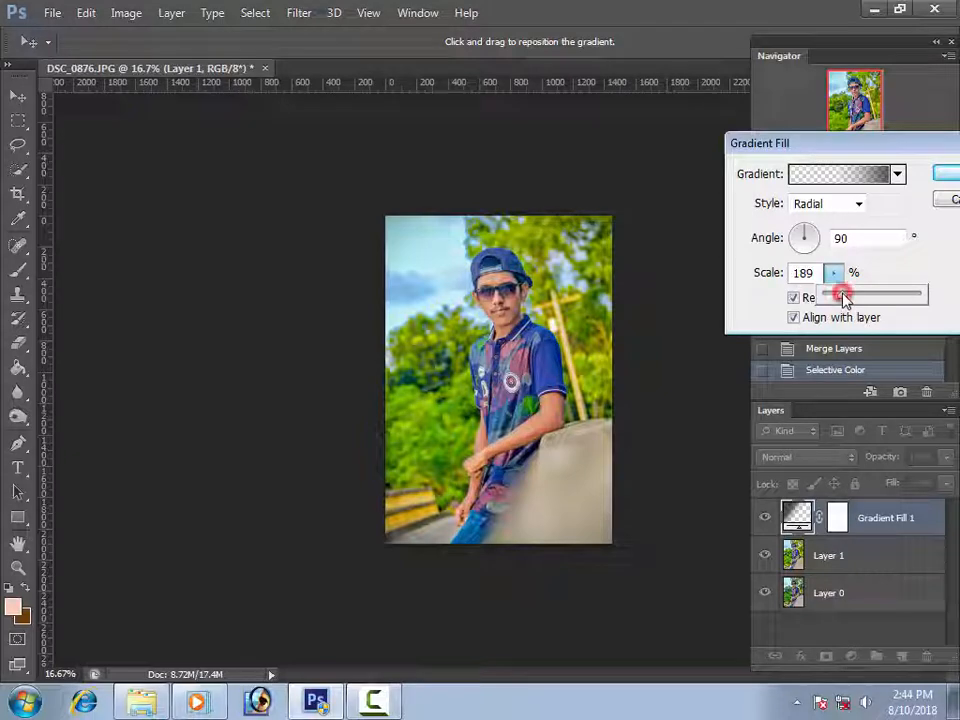
pyautogui.moveTo(842, 297); pyautogui.dragTo(842, 300)
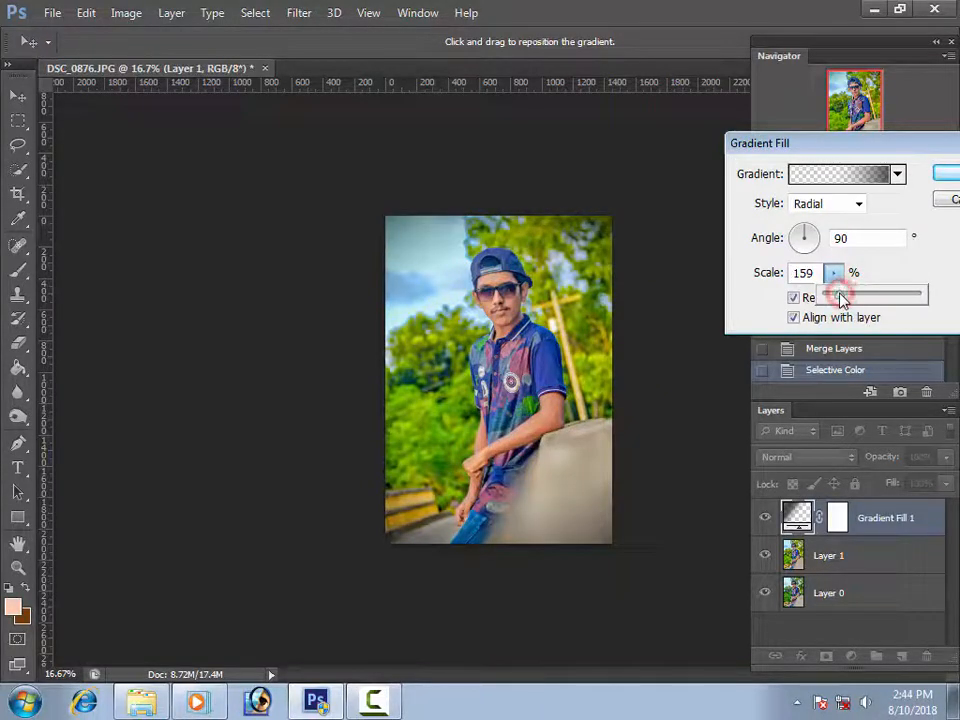
pyautogui.click(868, 271)
pyautogui.press('Return')
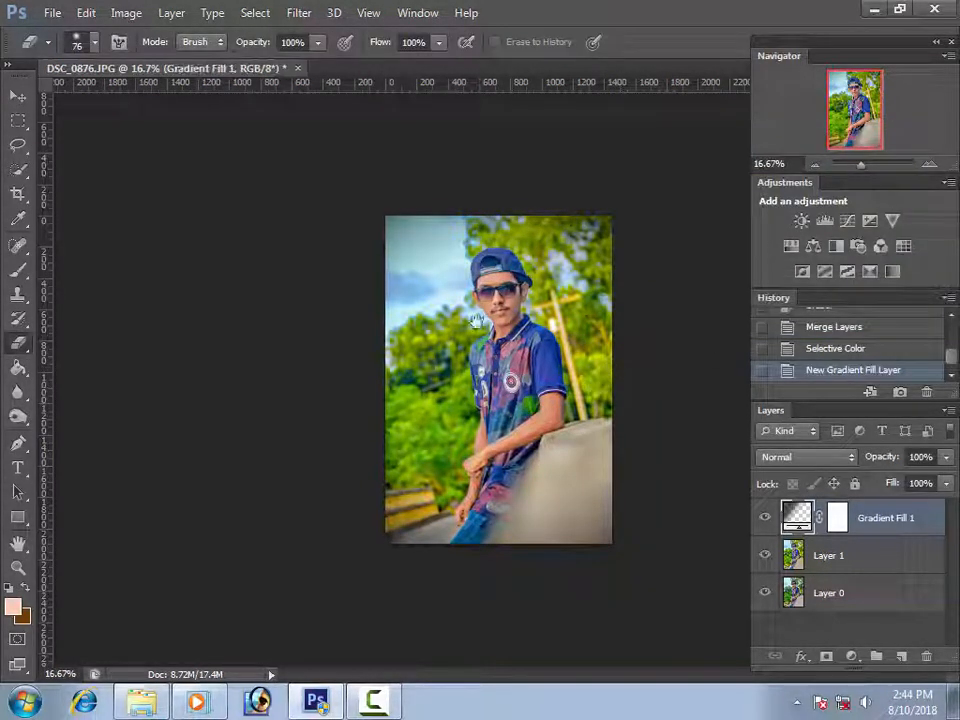
# Examine the face and cap up close and the whole photo with the vignette applied
pyautogui.keyDown('ctrl'); pyautogui.click(512, 284); pyautogui.keyUp('ctrl')
pyautogui.keyDown('ctrl'); pyautogui.click(512, 284); pyautogui.keyUp('ctrl')
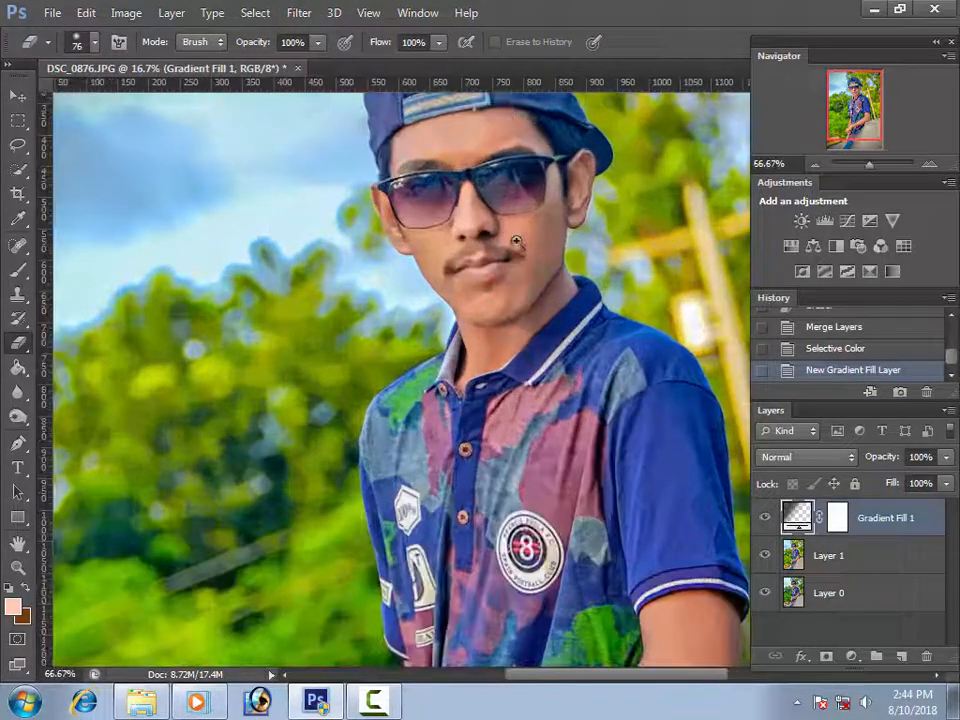
pyautogui.keyDown('ctrl'); pyautogui.click(514, 252); pyautogui.keyUp('ctrl')
pyautogui.moveTo(521, 210); pyautogui.dragTo(541, 361)
pyautogui.keyDown('alt'); pyautogui.click(541, 361); pyautogui.keyUp('alt')
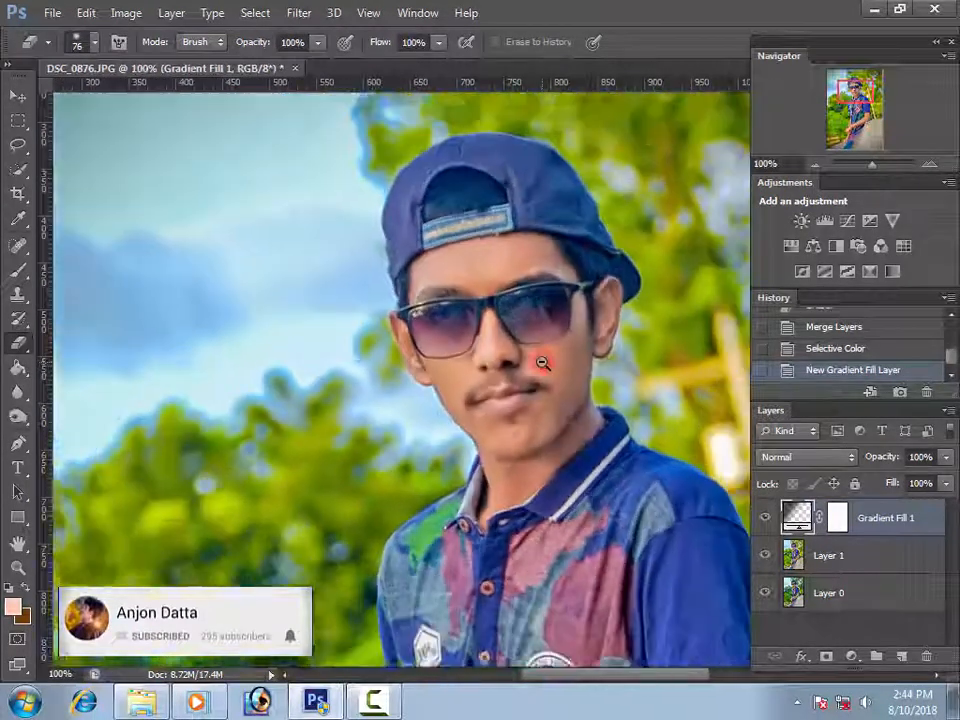
pyautogui.keyDown('alt'); pyautogui.click(541, 362); pyautogui.keyUp('alt')
pyautogui.keyDown('alt'); pyautogui.click(541, 362); pyautogui.keyUp('alt')
pyautogui.keyDown('alt'); pyautogui.click(541, 362); pyautogui.keyUp('alt')
pyautogui.keyDown('alt'); pyautogui.click(541, 362); pyautogui.keyUp('alt')
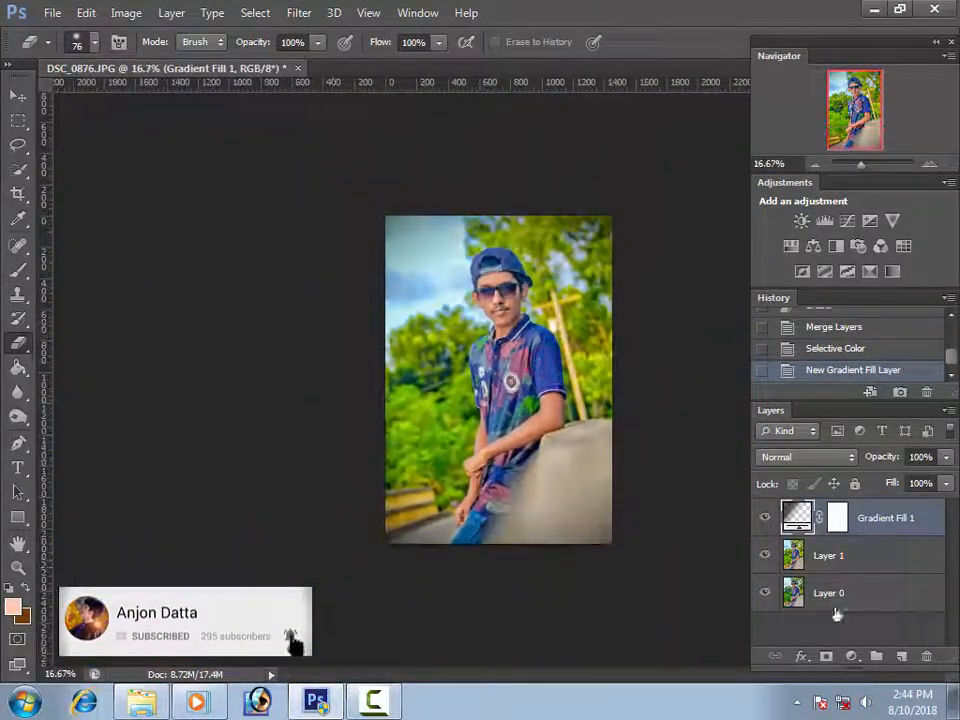
# Make Layer 1 the active layer and switch to the Brush tool
pyautogui.click(863, 556)
pyautogui.press('b')
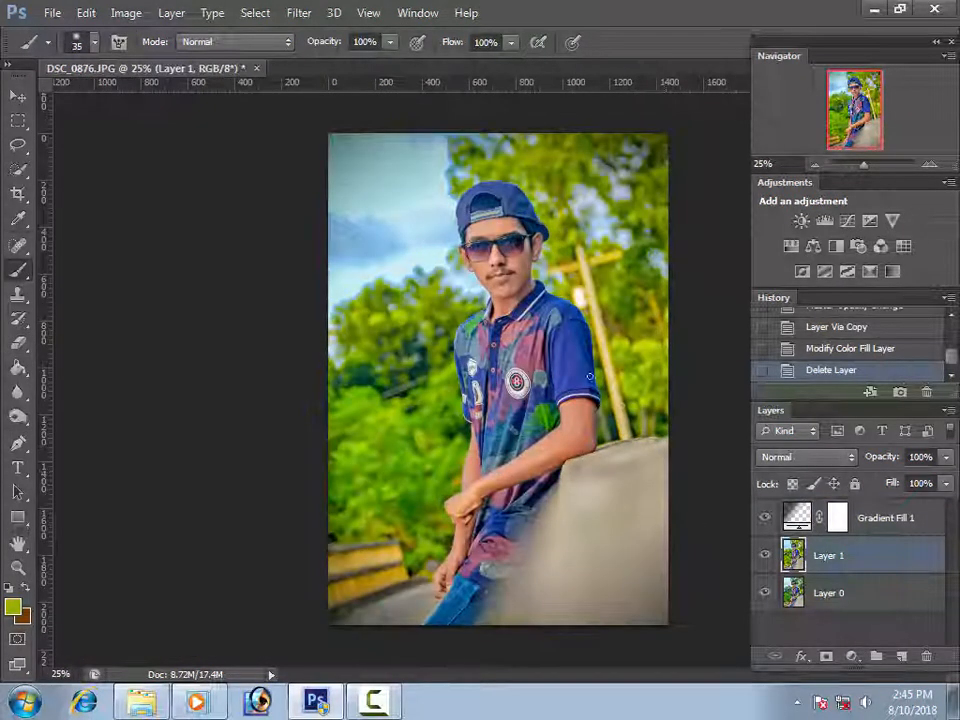
pyautogui.keyDown('alt'); pyautogui.click(590, 376); pyautogui.keyUp('alt')
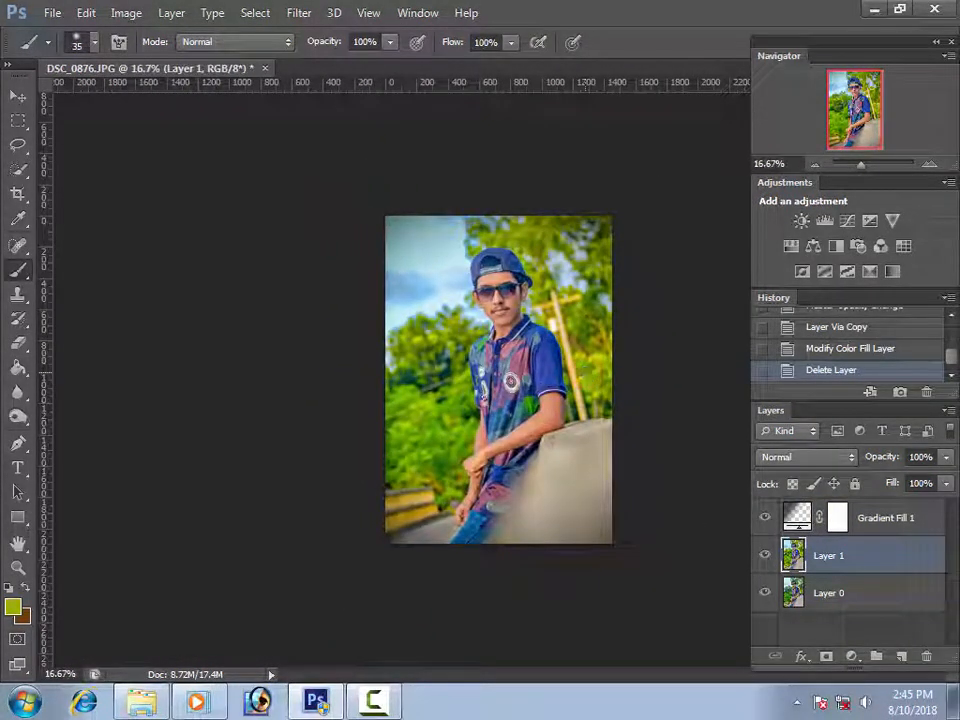
# Save a JPEG copy of the photo as DSC_0ds876.jpg in the my folder, without overwriting the original file
pyautogui.hotkey('ctrl', 'shift', 's')
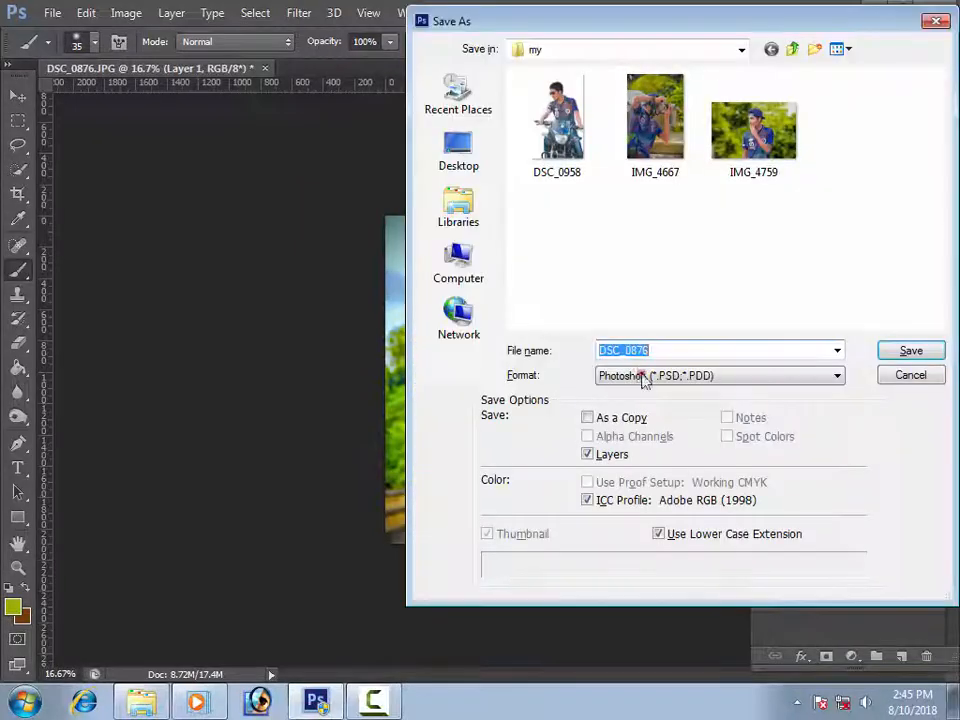
pyautogui.click(643, 379)
pyautogui.click(655, 502)
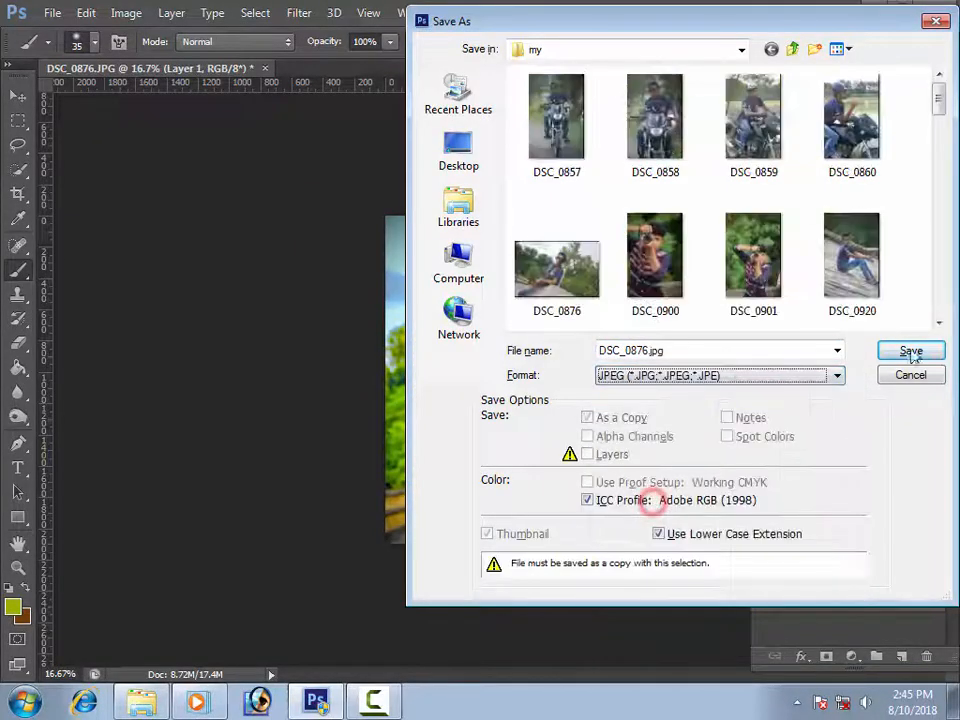
pyautogui.click(910, 350)
pyautogui.click(491, 284)
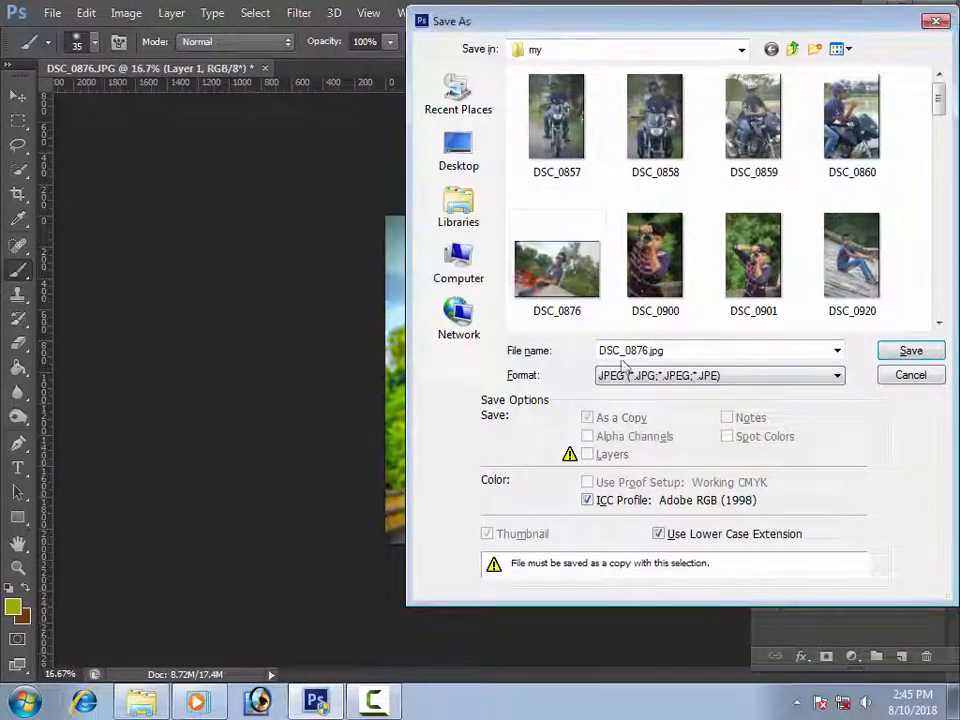
pyautogui.click(633, 349)
pyautogui.write('ds')
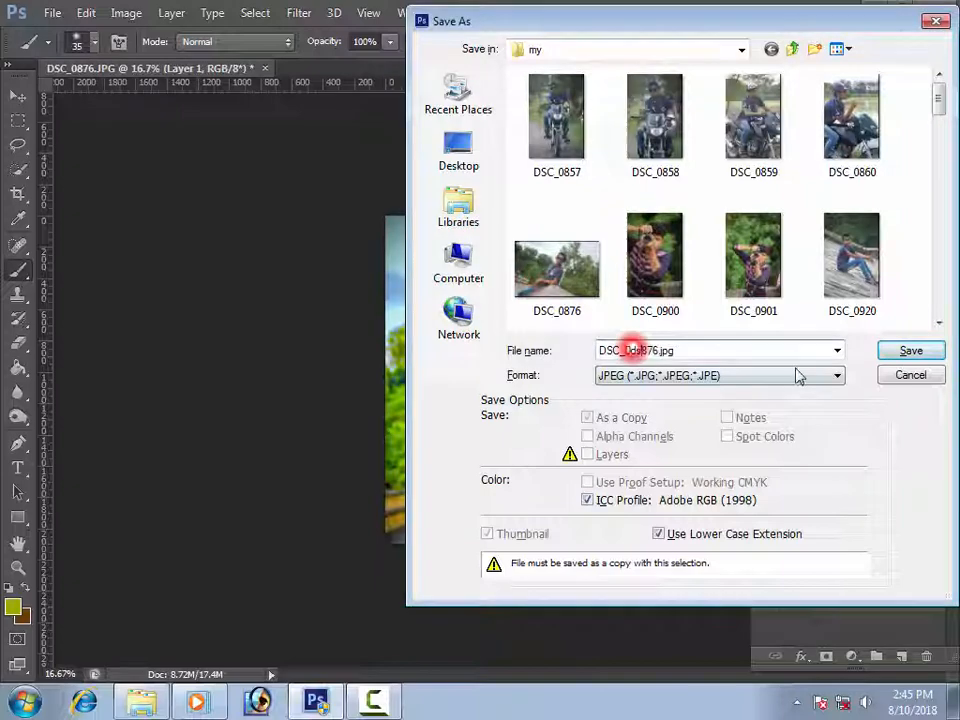
pyautogui.click(906, 352)
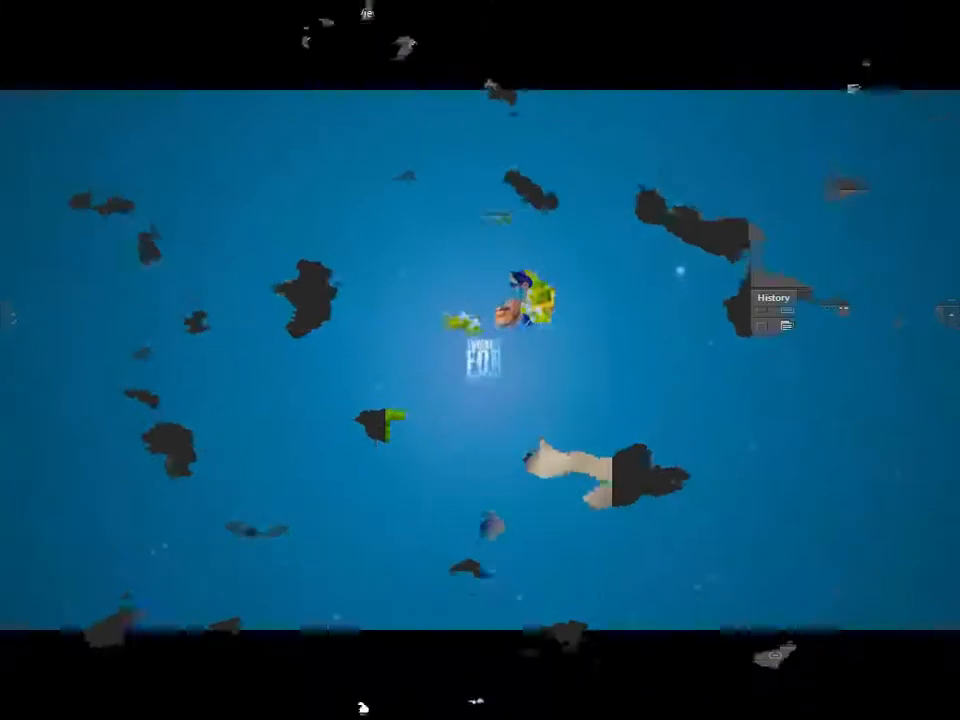